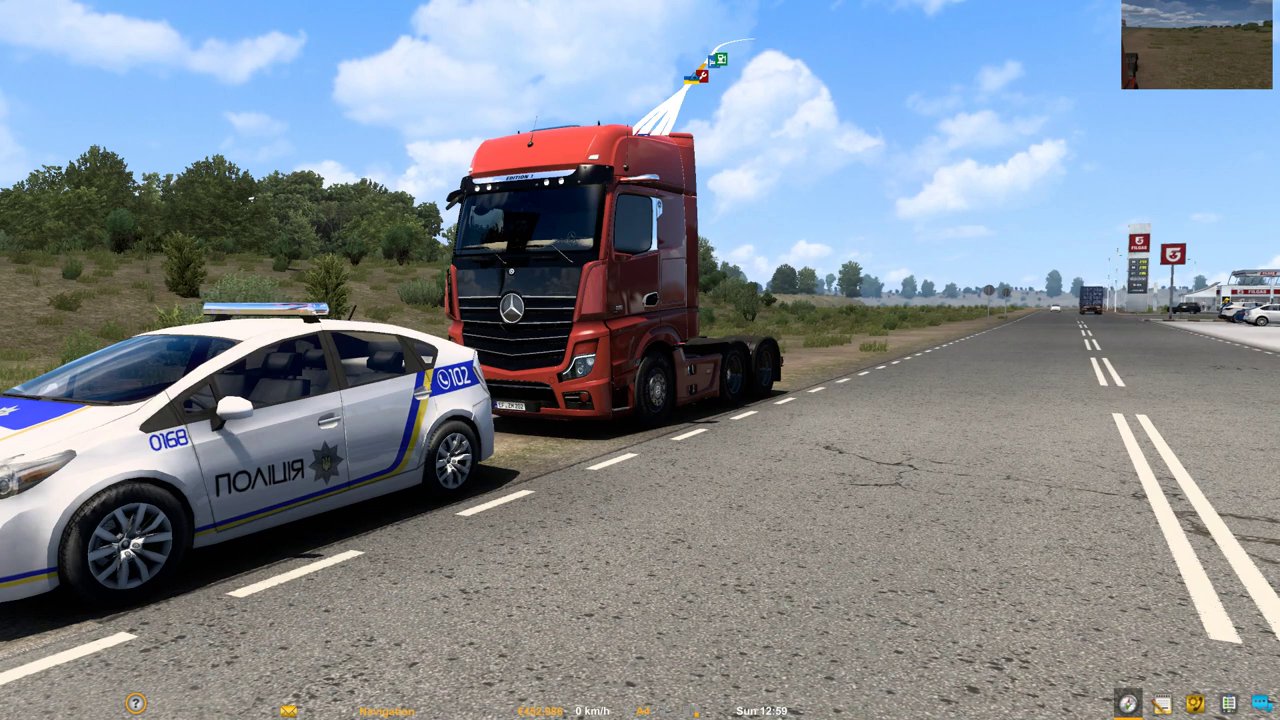
Open the world map around the parked truck in Ukraine and the Black Sea
{"action": "key", "text": "m"}
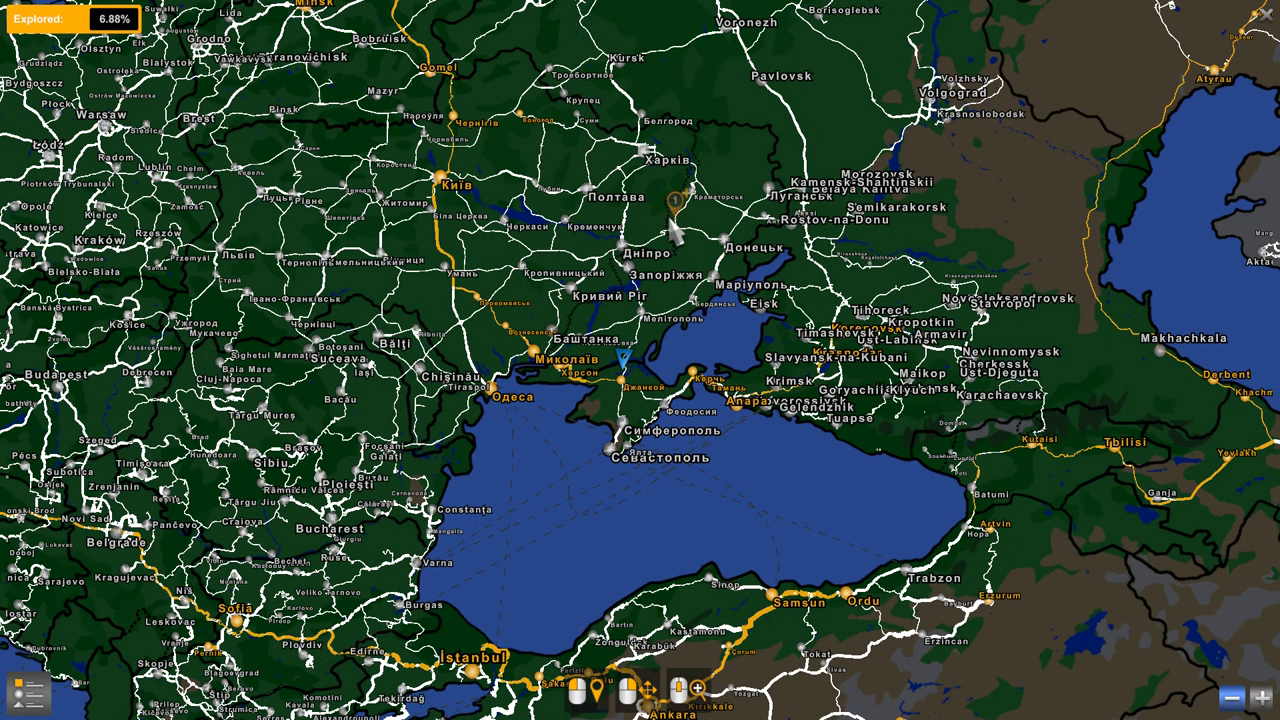
Set a destination on the coast near Rio de Janeiro, plotting a 5,042 km route via Lisbon
{"action": "left_click_drag", "start_coordinate": [667, 205], "coordinate": [730, 297]}
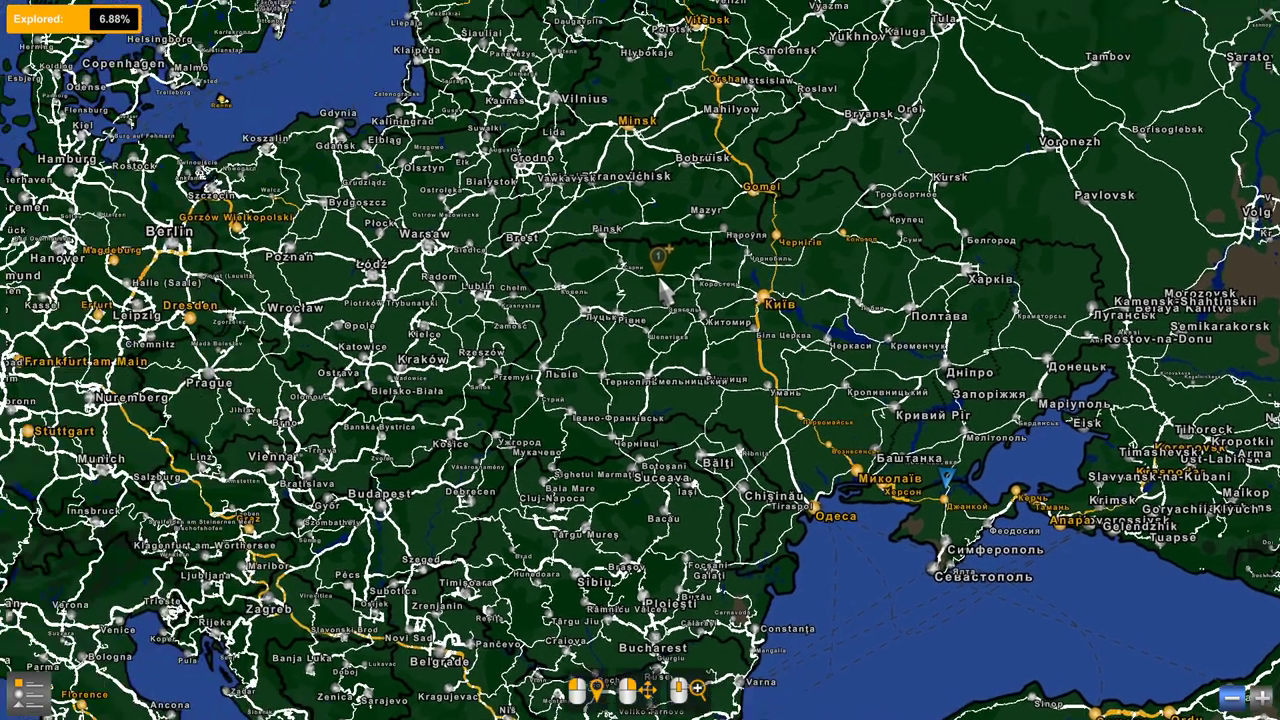
{"action": "left_click_drag", "start_coordinate": [403, 245], "coordinate": [690, 262]}
{"action": "left_click_drag", "start_coordinate": [274, 287], "coordinate": [616, 320]}
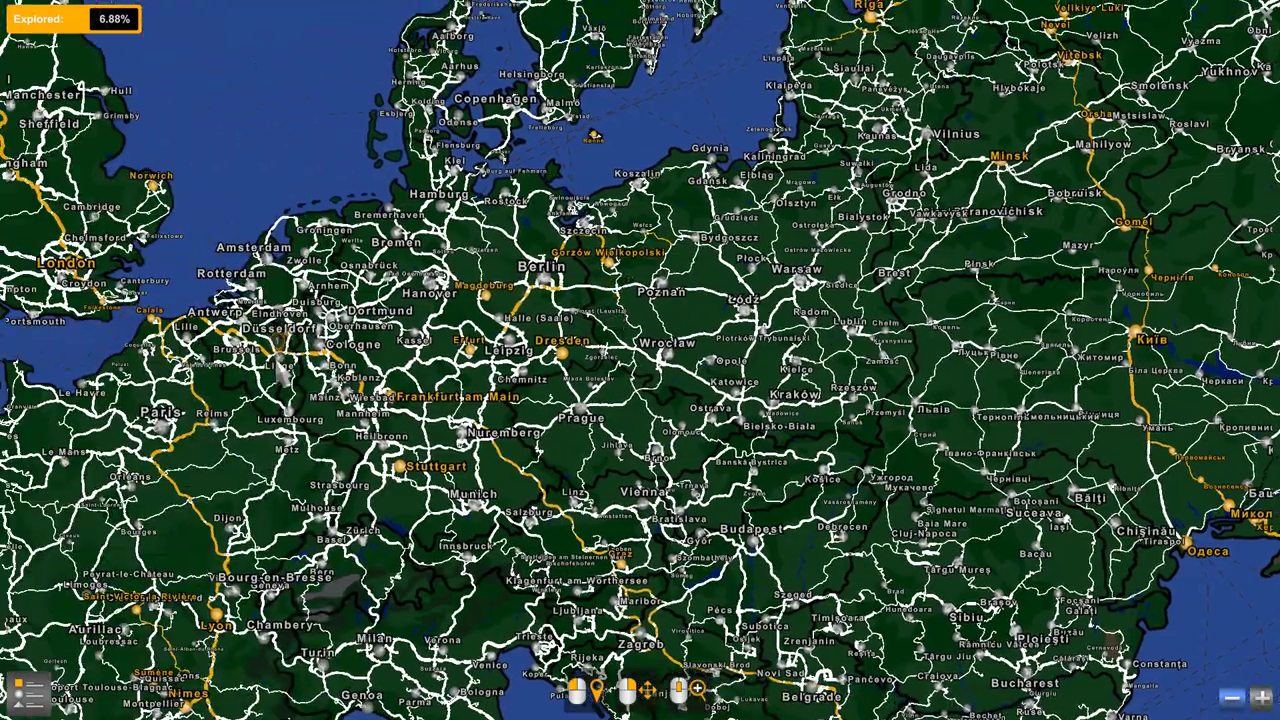
{"action": "left_click_drag", "start_coordinate": [260, 326], "coordinate": [550, 250]}
{"action": "mouse_move", "coordinate": [250, 330]}
{"action": "left_mouse_down"}
{"action": "mouse_move", "coordinate": [570, 270]}
{"action": "mouse_move", "coordinate": [600, 295]}
{"action": "left_mouse_up"}
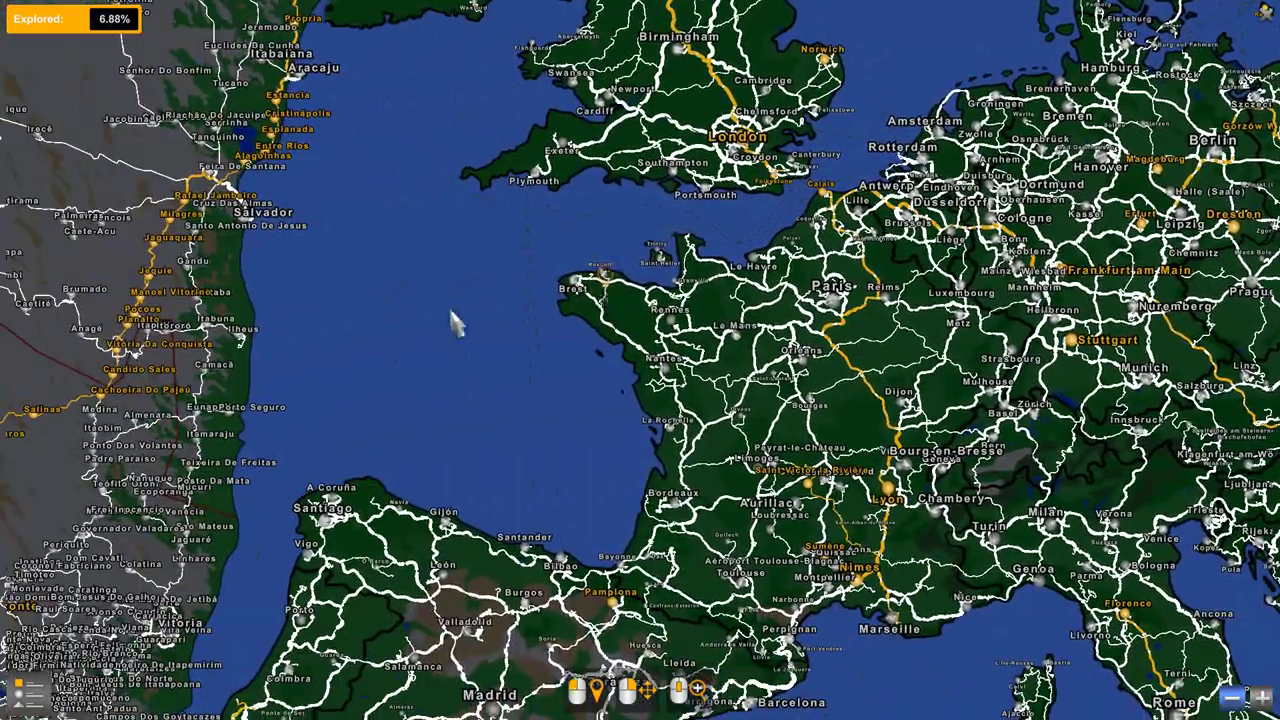
{"action": "left_click_drag", "start_coordinate": [455, 322], "coordinate": [734, 297]}
{"action": "mouse_move", "coordinate": [430, 47]}
{"action": "left_mouse_down"}
{"action": "mouse_move", "coordinate": [775, 517]}
{"action": "mouse_move", "coordinate": [851, 420]}
{"action": "mouse_move", "coordinate": [612, 308]}
{"action": "left_mouse_up"}
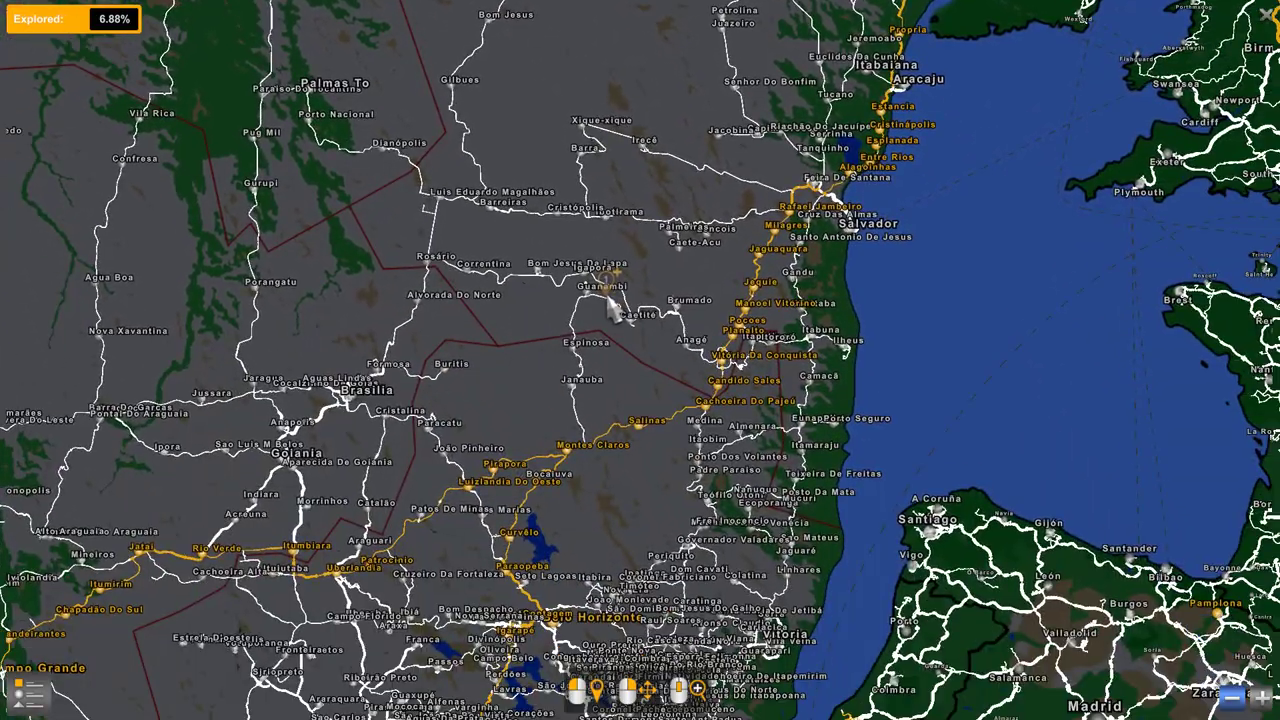
{"action": "left_click_drag", "start_coordinate": [930, 410], "coordinate": [778, 254]}
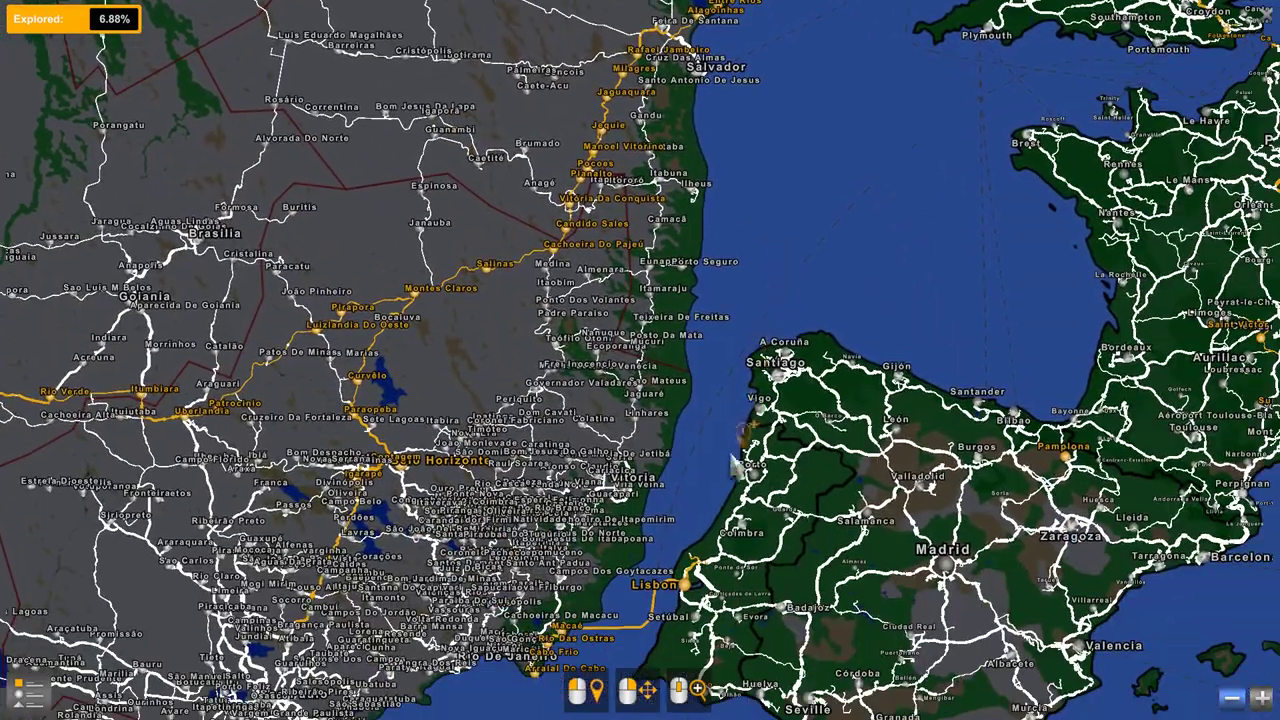
{"action": "left_click_drag", "start_coordinate": [734, 464], "coordinate": [744, 279]}
{"action": "left_click_drag", "start_coordinate": [752, 375], "coordinate": [868, 283]}
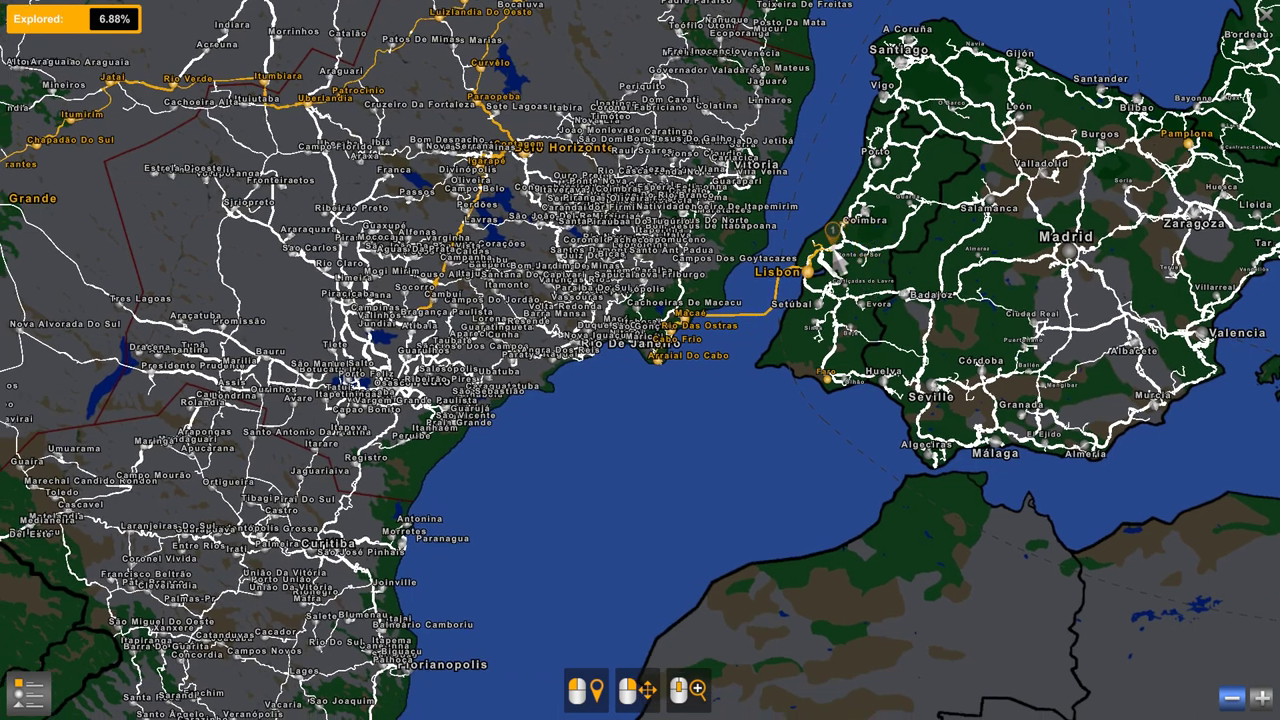
{"action": "left_click", "coordinate": [500, 358]}
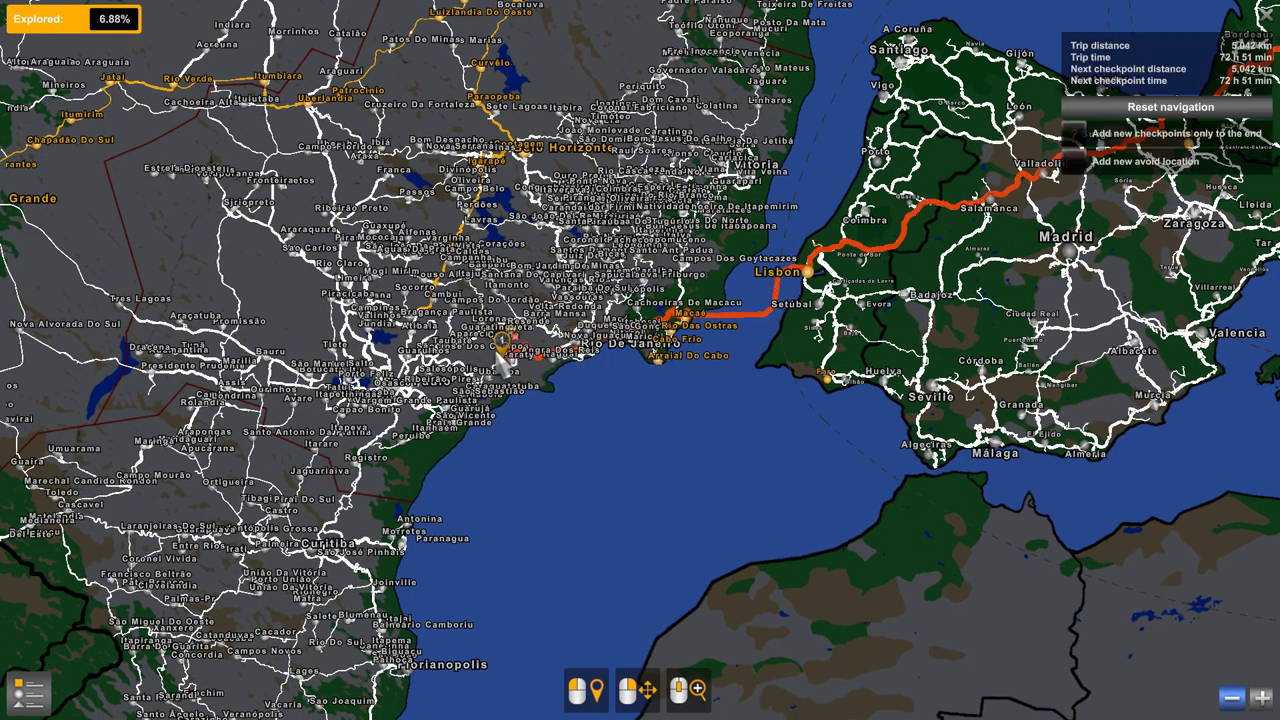
{"action": "left_click_drag", "start_coordinate": [730, 418], "coordinate": [538, 553]}
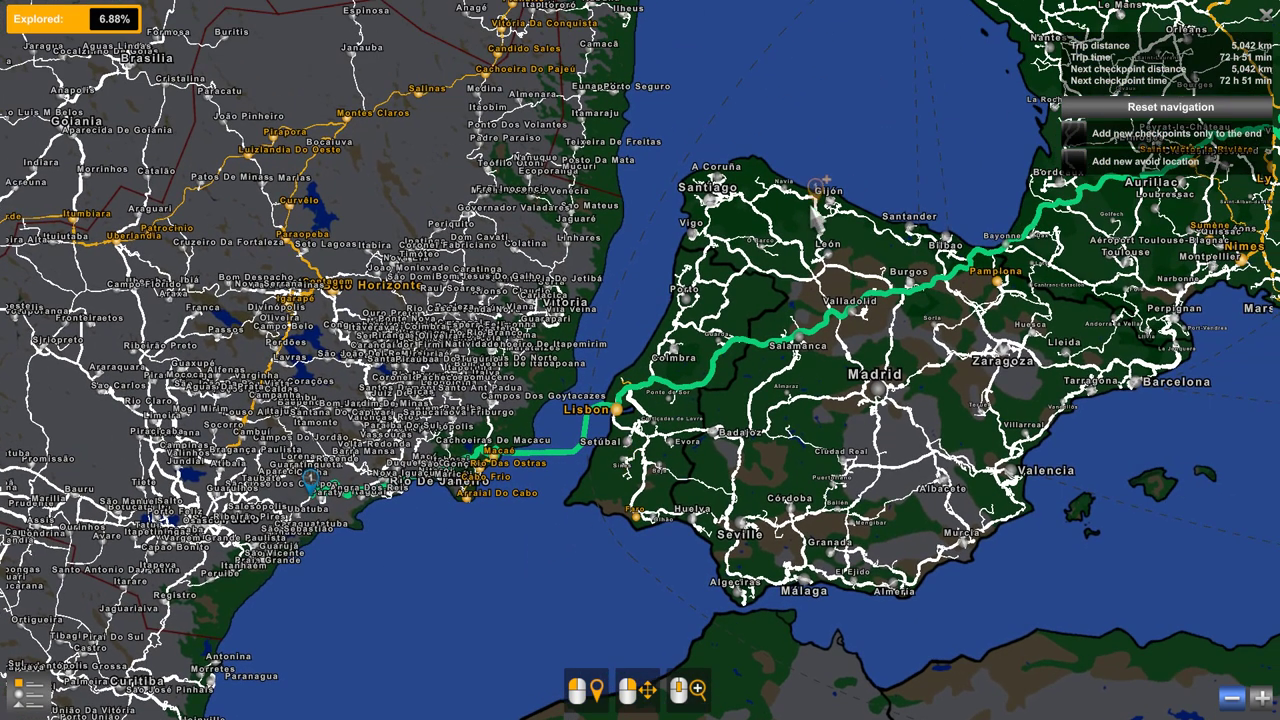
{"action": "left_click_drag", "start_coordinate": [912, 137], "coordinate": [657, 451]}
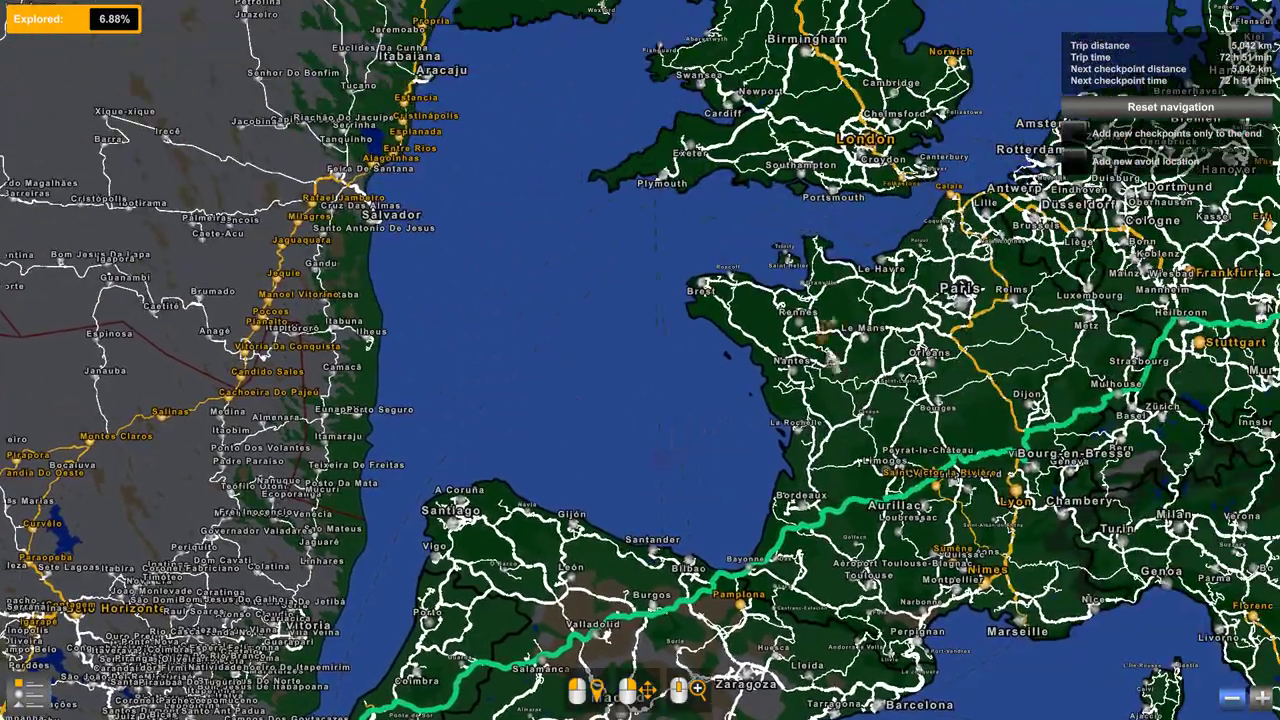
{"action": "mouse_move", "coordinate": [1052, 305]}
{"action": "left_mouse_down"}
{"action": "mouse_move", "coordinate": [824, 470]}
{"action": "mouse_move", "coordinate": [714, 459]}
{"action": "left_mouse_up"}
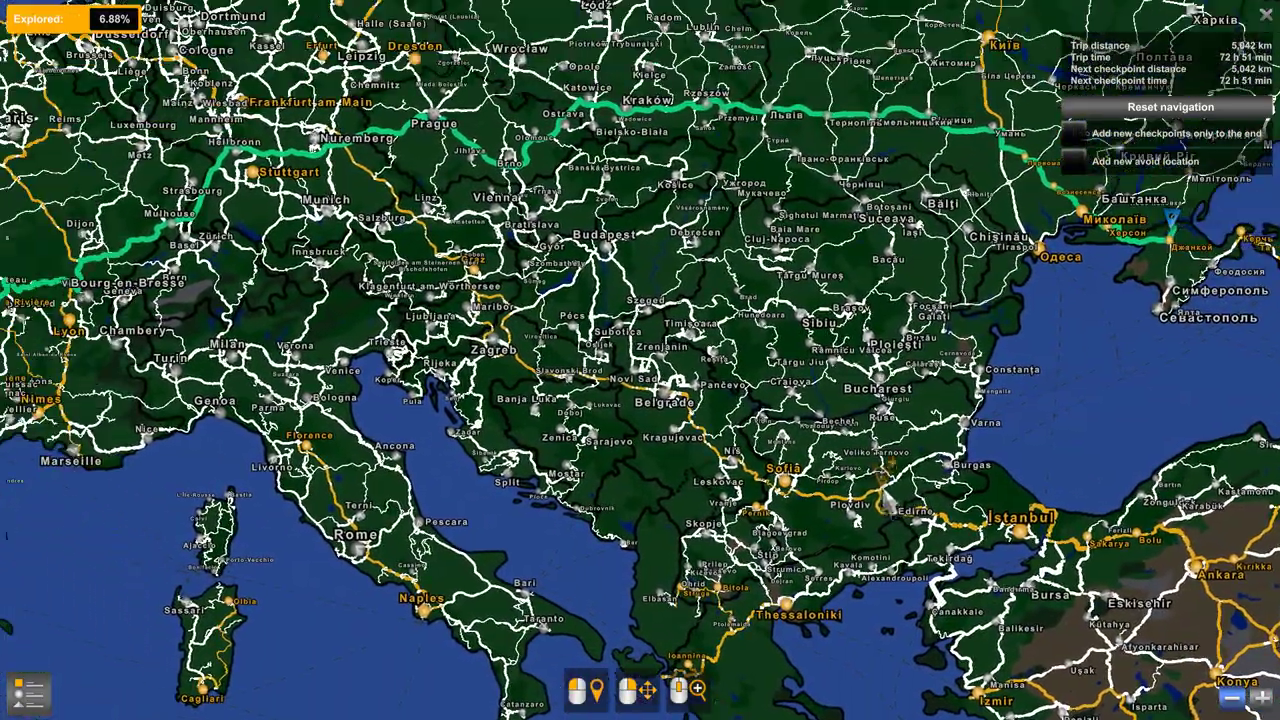
{"action": "mouse_move", "coordinate": [671, 457]}
{"action": "left_mouse_down"}
{"action": "mouse_move", "coordinate": [735, 522]}
{"action": "mouse_move", "coordinate": [685, 613]}
{"action": "left_mouse_up"}
{"action": "mouse_move", "coordinate": [855, 345]}
{"action": "left_mouse_down"}
{"action": "mouse_move", "coordinate": [729, 503]}
{"action": "mouse_move", "coordinate": [721, 538]}
{"action": "left_mouse_up"}
{"action": "left_click_drag", "start_coordinate": [757, 373], "coordinate": [580, 340]}
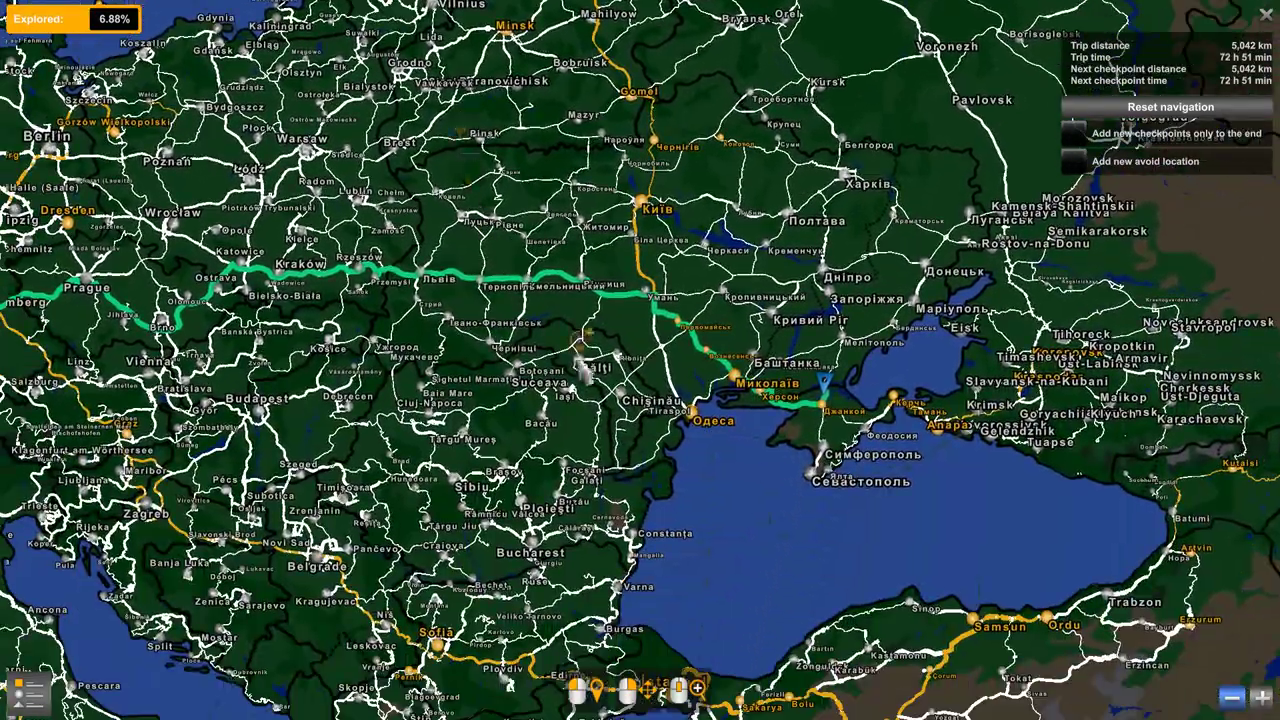
{"action": "left_click_drag", "start_coordinate": [624, 471], "coordinate": [628, 135]}
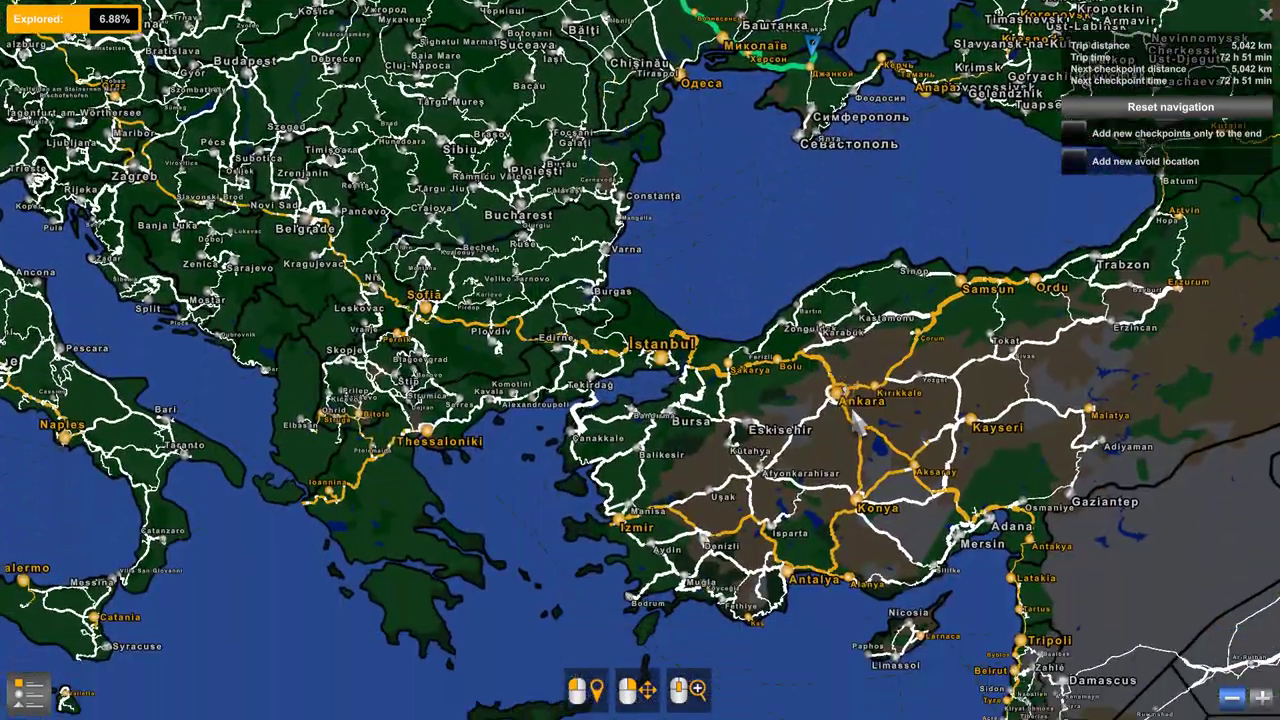
{"action": "left_click_drag", "start_coordinate": [857, 425], "coordinate": [414, 598]}
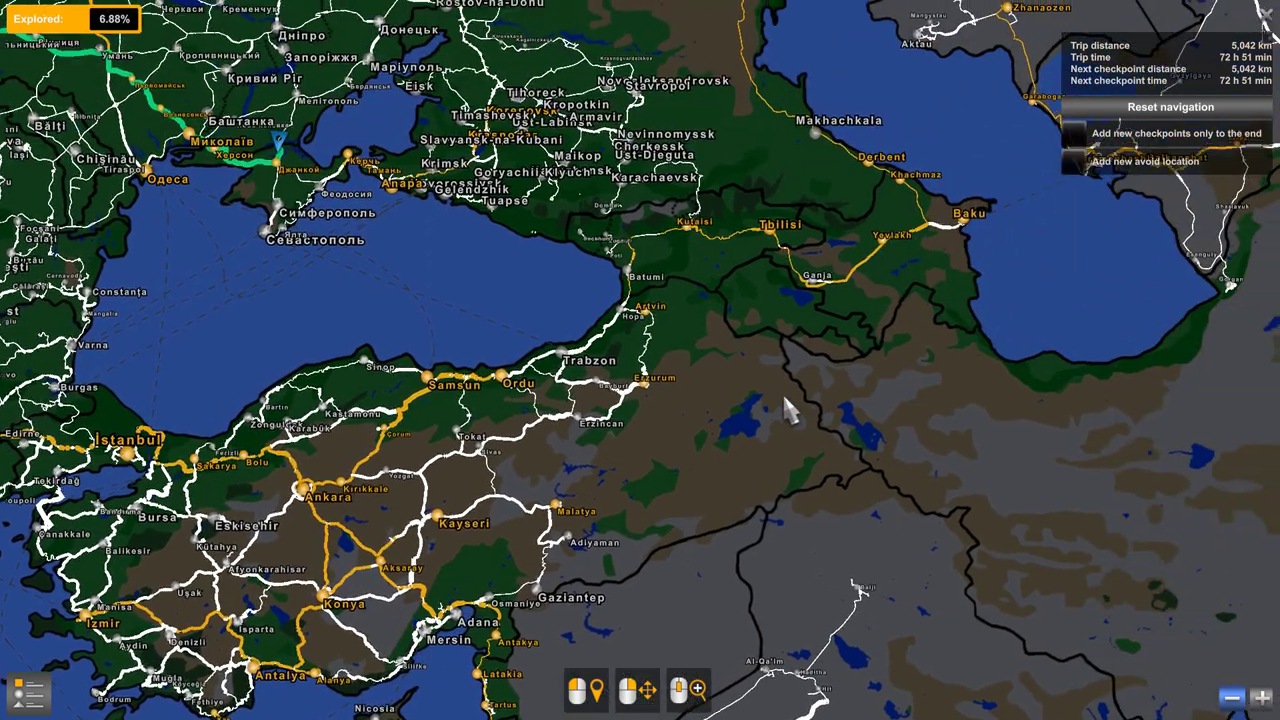
{"action": "left_click_drag", "start_coordinate": [782, 391], "coordinate": [422, 511]}
{"action": "mouse_move", "coordinate": [600, 193]}
{"action": "left_mouse_down"}
{"action": "mouse_move", "coordinate": [674, 423]}
{"action": "mouse_move", "coordinate": [519, 583]}
{"action": "left_mouse_up"}
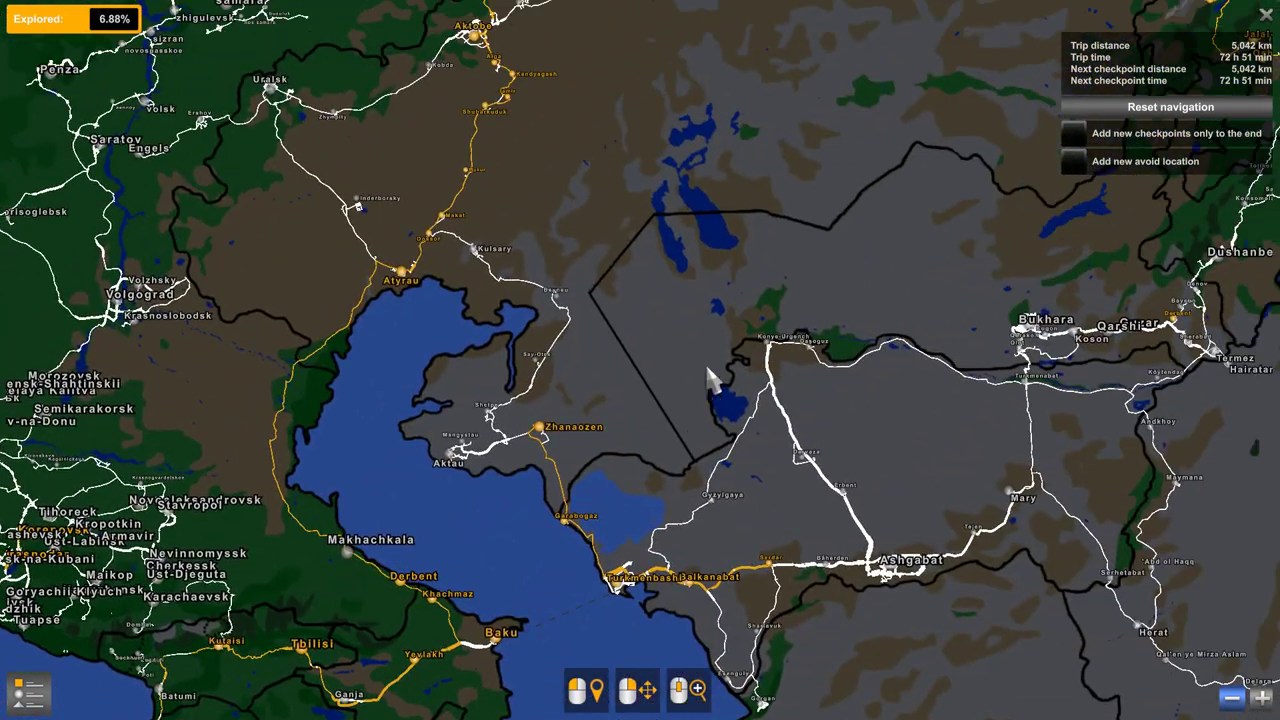
{"action": "left_click_drag", "start_coordinate": [707, 378], "coordinate": [620, 505]}
{"action": "mouse_move", "coordinate": [730, 368]}
{"action": "left_mouse_down"}
{"action": "mouse_move", "coordinate": [563, 543]}
{"action": "mouse_move", "coordinate": [551, 491]}
{"action": "mouse_move", "coordinate": [665, 310]}
{"action": "mouse_move", "coordinate": [394, 266]}
{"action": "mouse_move", "coordinate": [745, 294]}
{"action": "mouse_move", "coordinate": [780, 395]}
{"action": "left_mouse_up"}
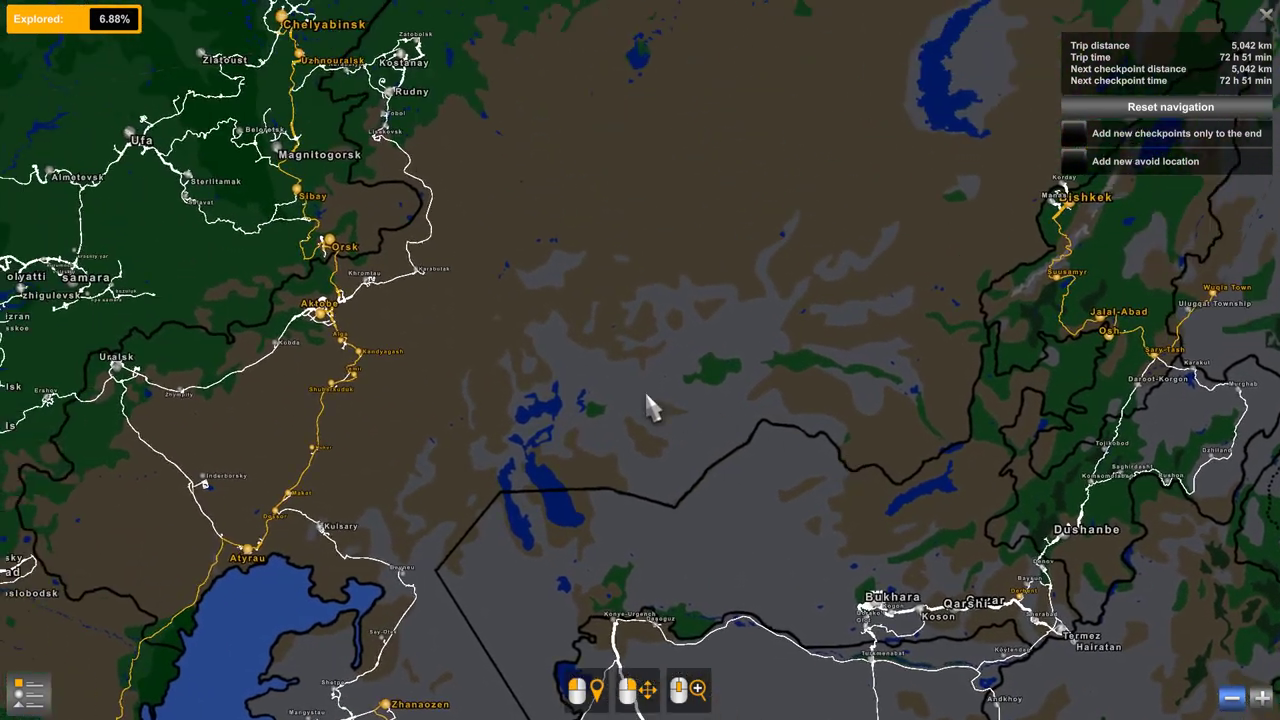
{"action": "left_click_drag", "start_coordinate": [651, 406], "coordinate": [898, 430]}
{"action": "left_click_drag", "start_coordinate": [752, 458], "coordinate": [868, 430]}
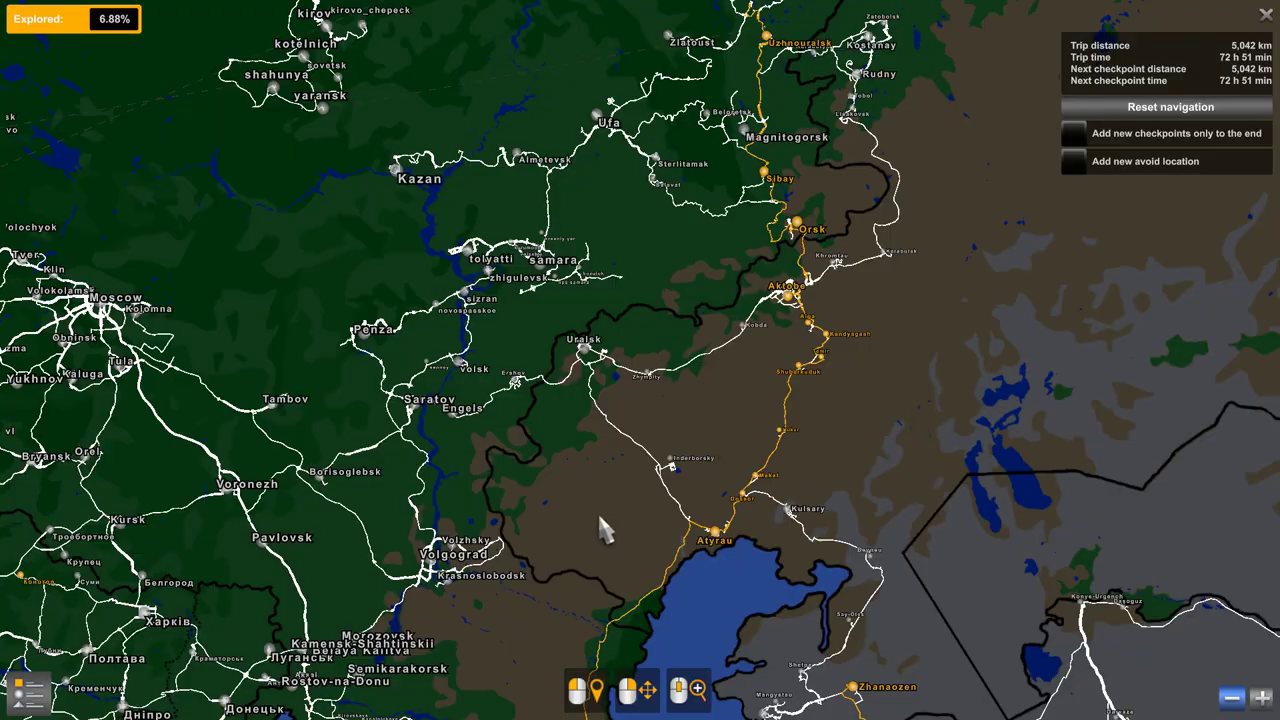
{"action": "left_click_drag", "start_coordinate": [603, 530], "coordinate": [847, 362]}
{"action": "left_click_drag", "start_coordinate": [548, 415], "coordinate": [551, 356]}
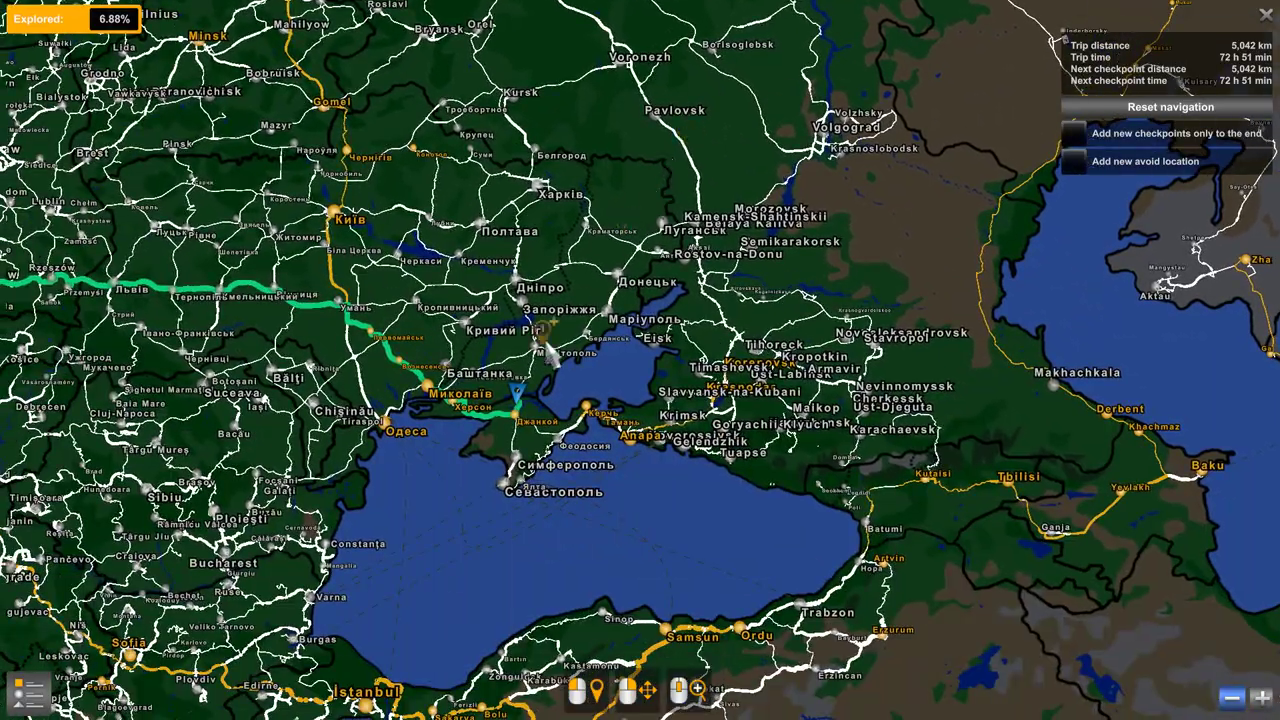
{"action": "mouse_move", "coordinate": [430, 550]}
{"action": "left_mouse_down"}
{"action": "mouse_move", "coordinate": [714, 523]}
{"action": "mouse_move", "coordinate": [791, 531]}
{"action": "mouse_move", "coordinate": [818, 320]}
{"action": "left_mouse_up"}
{"action": "left_click_drag", "start_coordinate": [798, 520], "coordinate": [677, 260]}
{"action": "left_click_drag", "start_coordinate": [850, 578], "coordinate": [686, 380]}
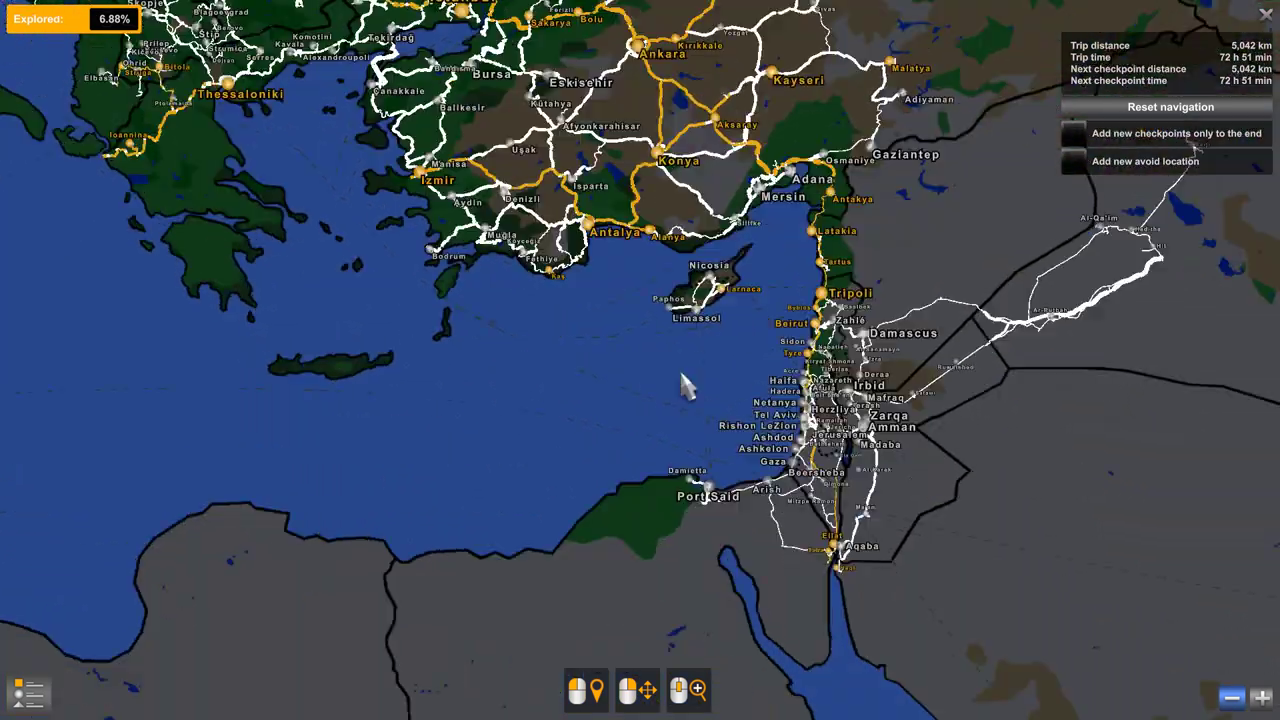
{"action": "left_click_drag", "start_coordinate": [800, 585], "coordinate": [686, 286]}
{"action": "scroll", "coordinate": [720, 400], "scroll_direction": "up", "scroll_amount": 2}
{"action": "mouse_move", "coordinate": [720, 400]}
{"action": "left_mouse_down"}
{"action": "mouse_move", "coordinate": [894, 571]}
{"action": "mouse_move", "coordinate": [640, 230]}
{"action": "left_mouse_up"}
{"action": "scroll", "coordinate": [894, 571], "scroll_direction": "up", "scroll_amount": 2}
Pan the map from the Somali coast past the Gulf of Aden to the Levant and Persian Gulf
{"action": "left_click_drag", "start_coordinate": [800, 600], "coordinate": [767, 443]}
{"action": "mouse_move", "coordinate": [850, 680]}
{"action": "left_mouse_down"}
{"action": "mouse_move", "coordinate": [809, 563]}
{"action": "mouse_move", "coordinate": [643, 343]}
{"action": "left_mouse_up"}
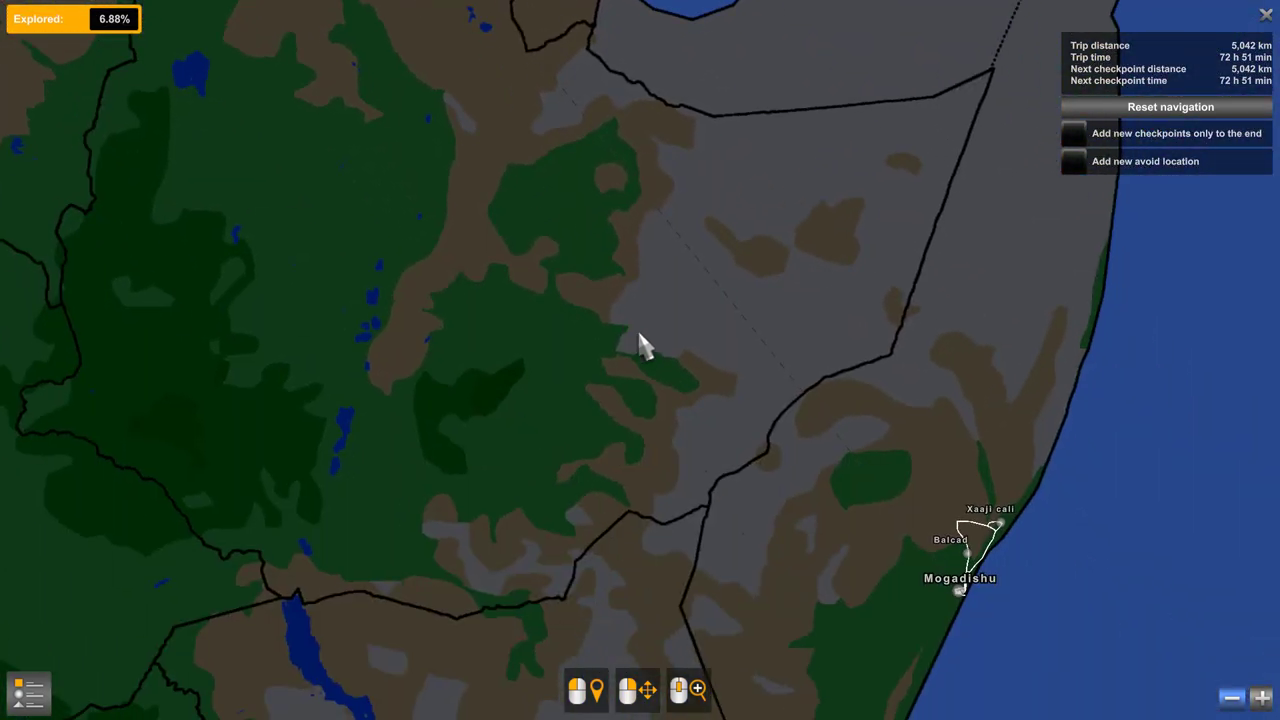
{"action": "mouse_move", "coordinate": [850, 620]}
{"action": "left_mouse_down"}
{"action": "mouse_move", "coordinate": [790, 505]}
{"action": "mouse_move", "coordinate": [740, 463]}
{"action": "left_mouse_up"}
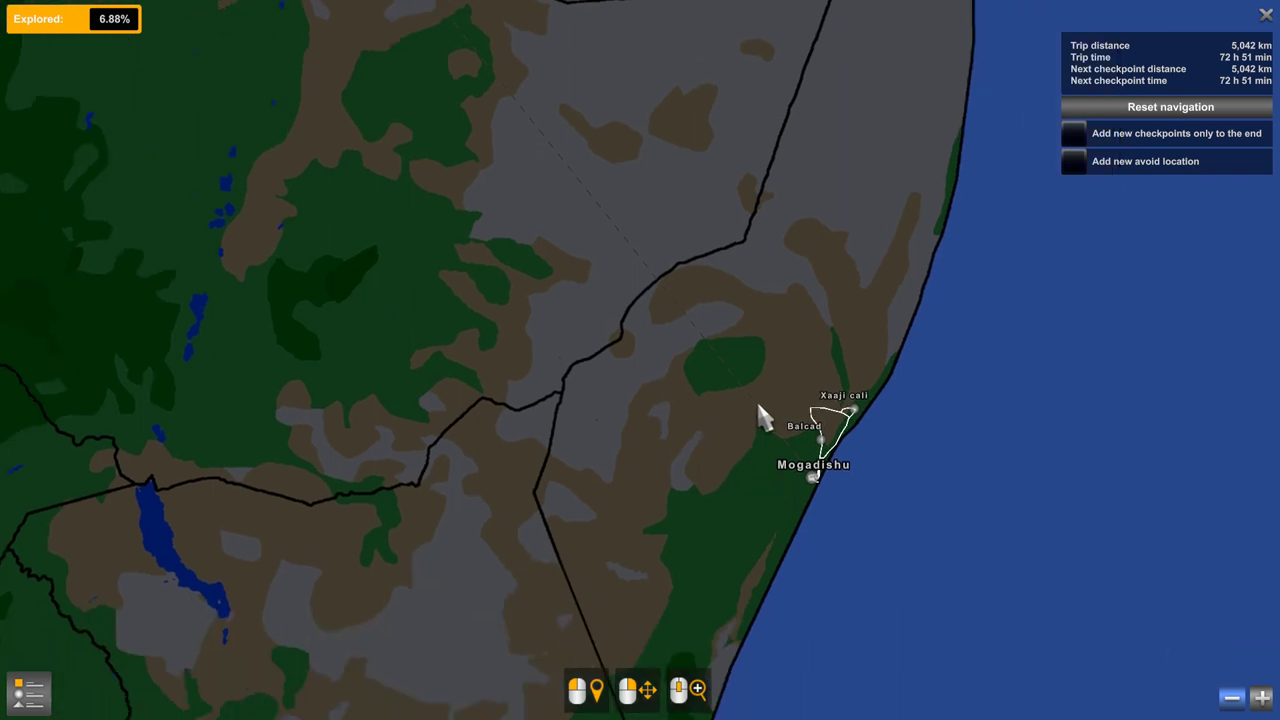
{"action": "left_click_drag", "start_coordinate": [620, 368], "coordinate": [820, 523]}
{"action": "left_click_drag", "start_coordinate": [770, 250], "coordinate": [760, 514]}
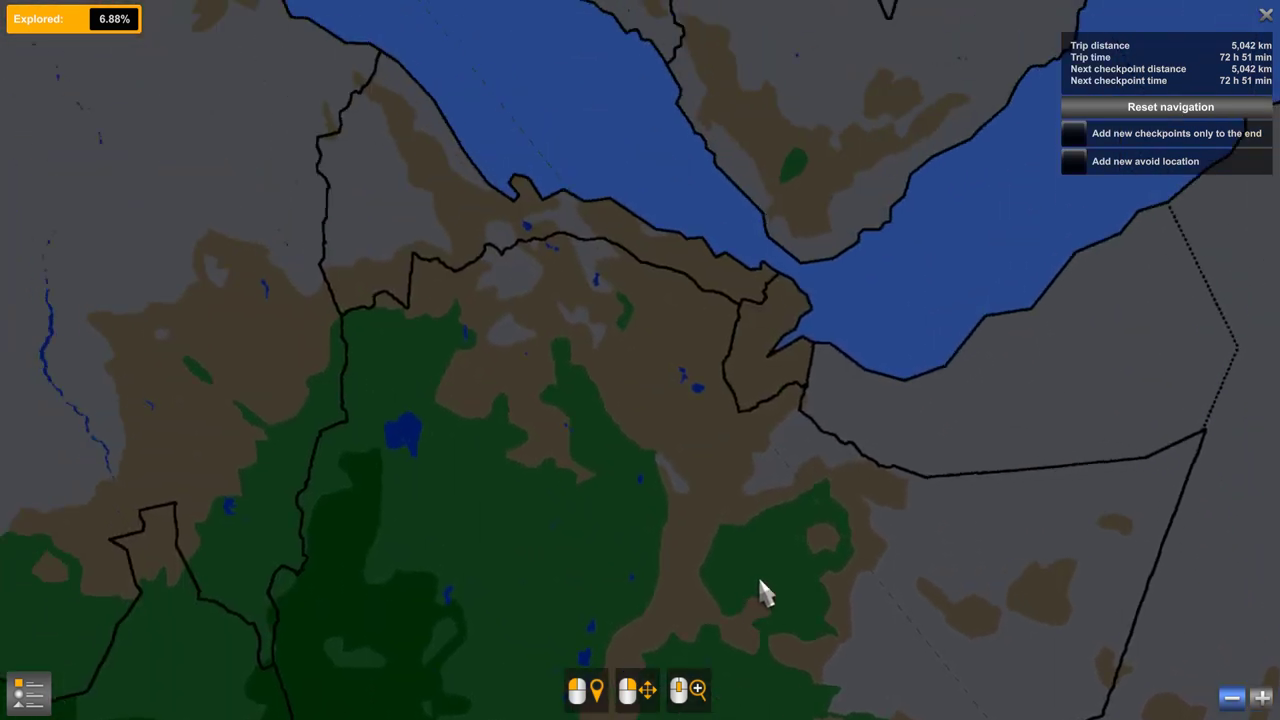
{"action": "left_click_drag", "start_coordinate": [750, 300], "coordinate": [746, 540]}
{"action": "left_click_drag", "start_coordinate": [570, 305], "coordinate": [620, 560]}
{"action": "left_click_drag", "start_coordinate": [654, 251], "coordinate": [740, 566]}
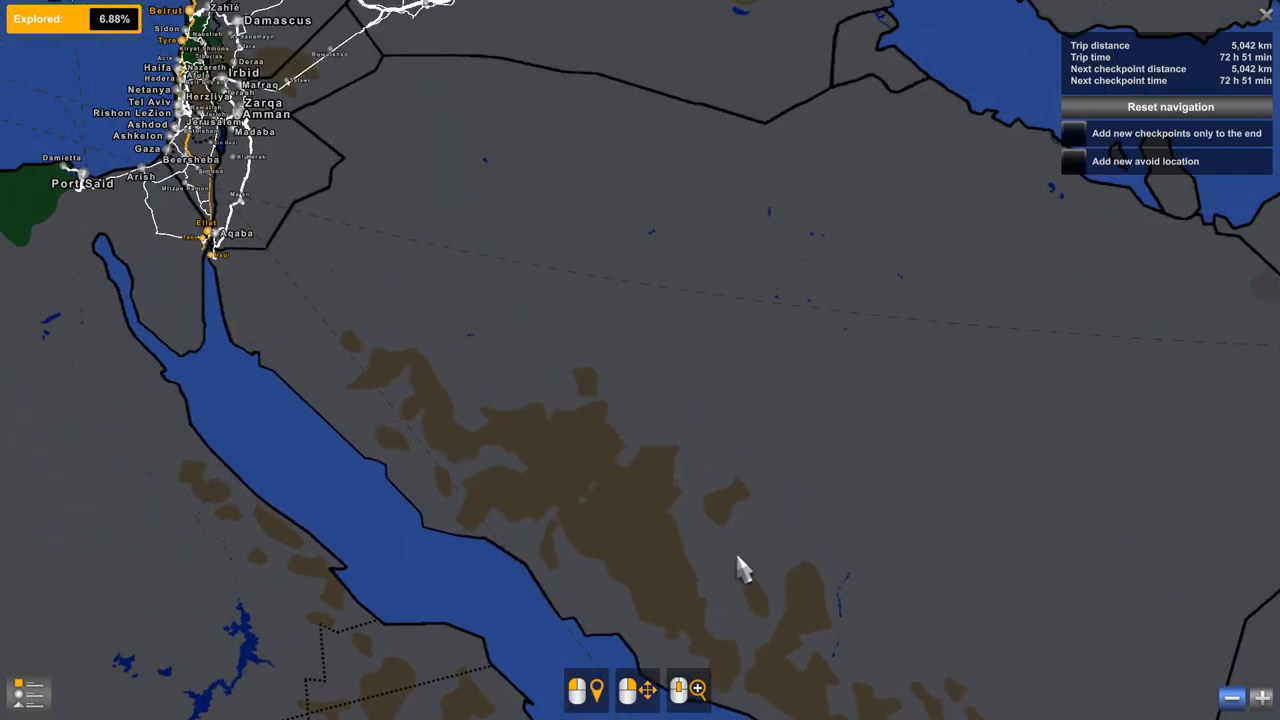
{"action": "left_click_drag", "start_coordinate": [620, 280], "coordinate": [580, 514]}
{"action": "left_click_drag", "start_coordinate": [817, 505], "coordinate": [720, 490]}
Pan past Oman east across the Arabian Sea to Sumatra and Java
{"action": "left_click_drag", "start_coordinate": [1180, 560], "coordinate": [869, 494]}
{"action": "left_click_drag", "start_coordinate": [900, 600], "coordinate": [603, 434]}
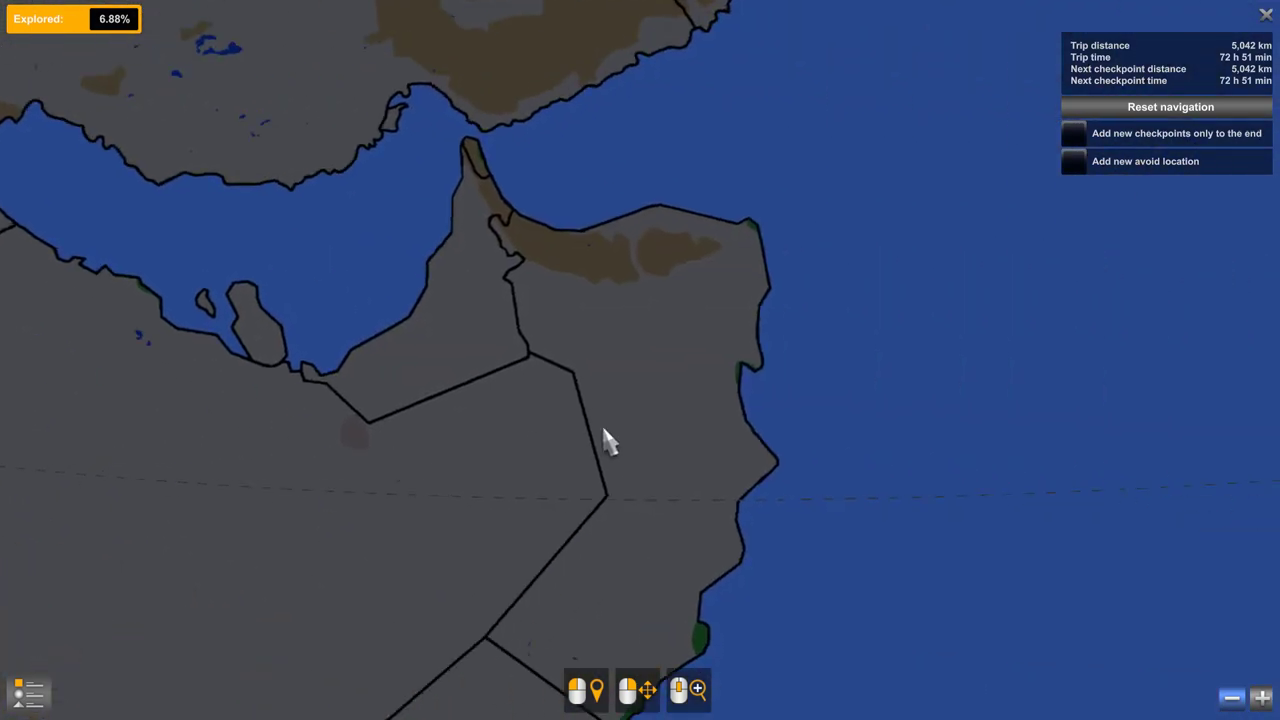
{"action": "left_click_drag", "start_coordinate": [1000, 560], "coordinate": [594, 446]}
{"action": "left_click_drag", "start_coordinate": [1050, 560], "coordinate": [652, 440]}
{"action": "left_click_drag", "start_coordinate": [1080, 410], "coordinate": [640, 451]}
{"action": "left_click_drag", "start_coordinate": [1140, 347], "coordinate": [771, 437]}
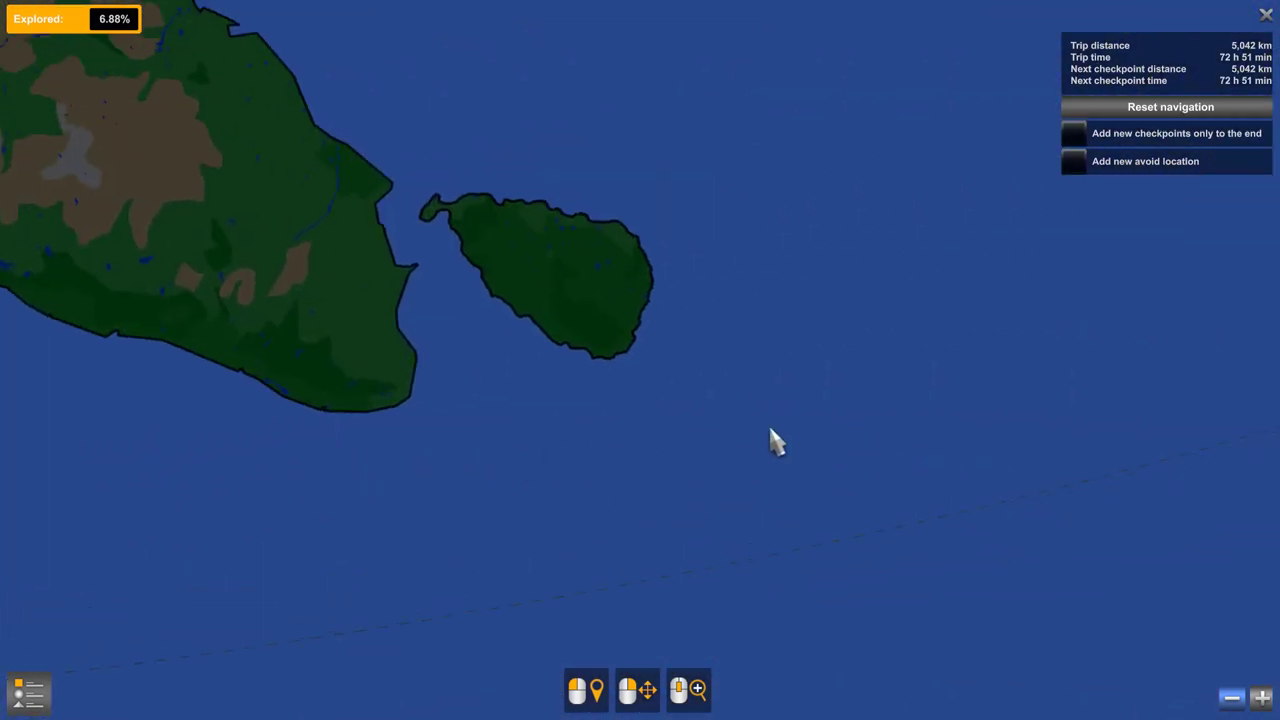
{"action": "left_click_drag", "start_coordinate": [1194, 250], "coordinate": [794, 428]}
{"action": "left_click_drag", "start_coordinate": [1200, 300], "coordinate": [833, 440]}
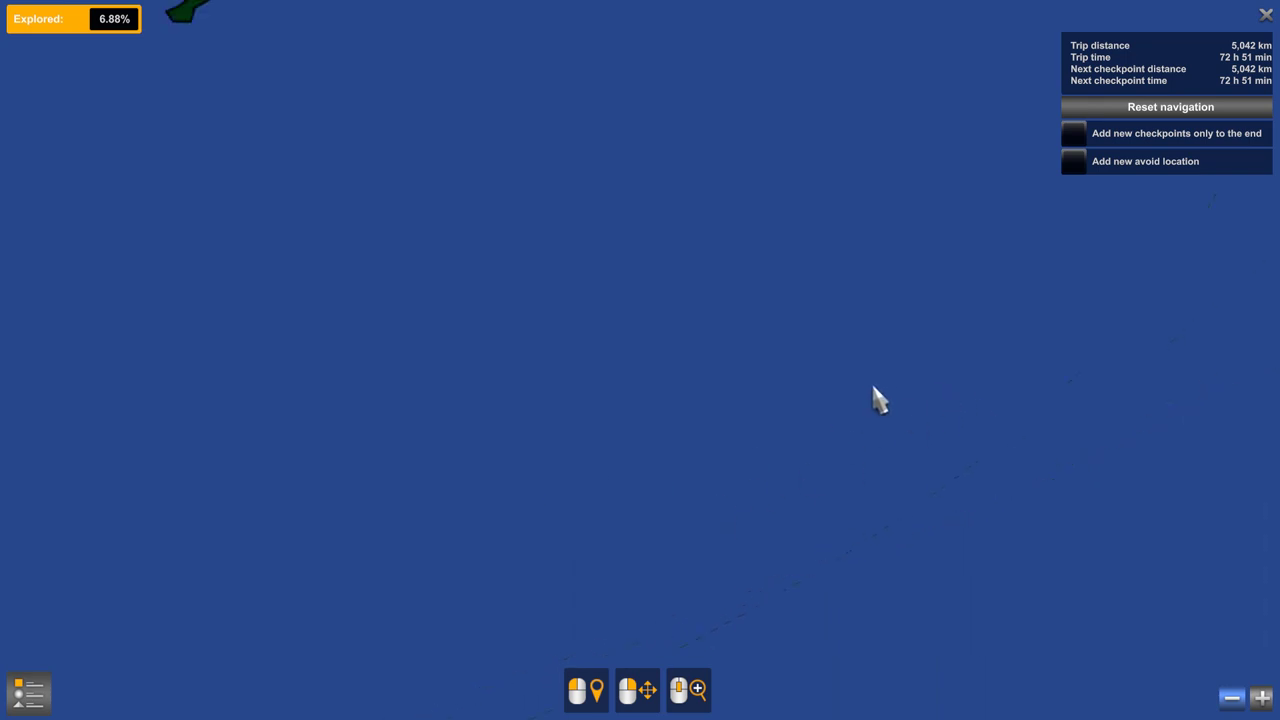
{"action": "left_click_drag", "start_coordinate": [900, 300], "coordinate": [851, 434]}
{"action": "left_click_drag", "start_coordinate": [980, 240], "coordinate": [868, 403]}
{"action": "mouse_move", "coordinate": [914, 254]}
{"action": "left_mouse_down"}
{"action": "mouse_move", "coordinate": [814, 360]}
{"action": "mouse_move", "coordinate": [813, 410]}
{"action": "mouse_move", "coordinate": [766, 477]}
{"action": "left_mouse_up"}
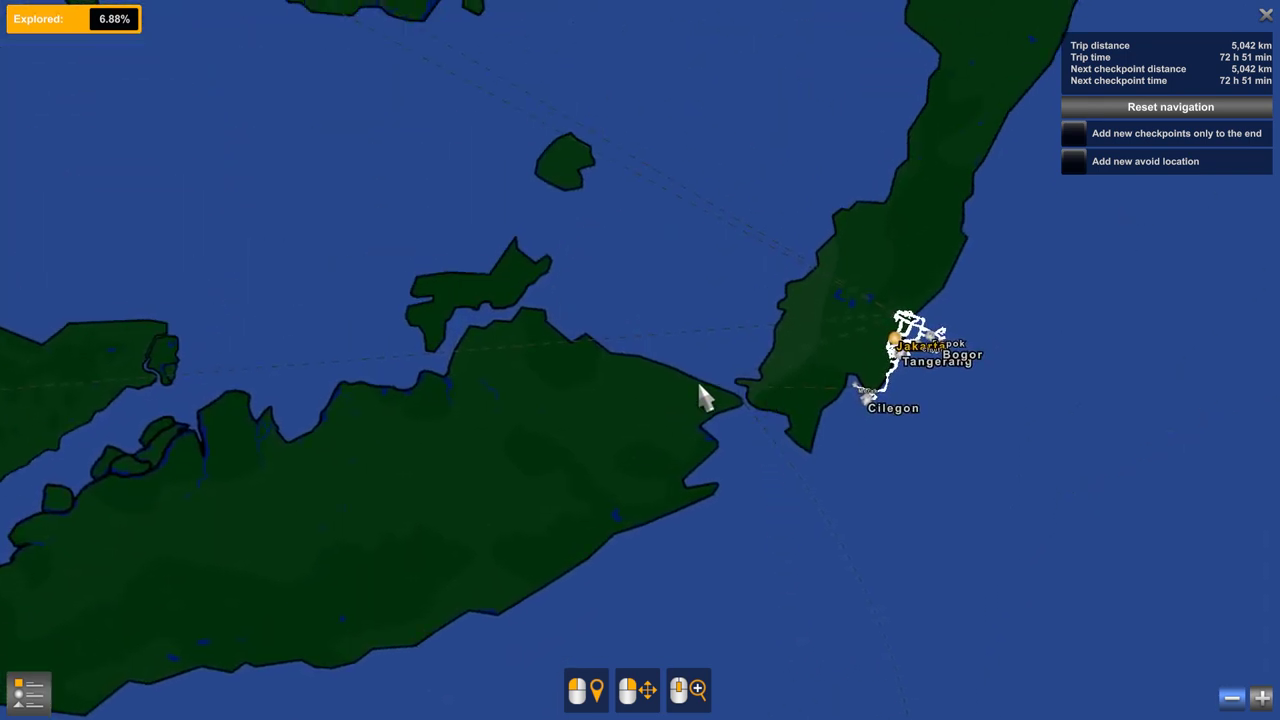
Pan from Java along Sumatra's coast north to Korea and Dalian
{"action": "left_click_drag", "start_coordinate": [705, 397], "coordinate": [714, 449]}
{"action": "left_click_drag", "start_coordinate": [460, 318], "coordinate": [689, 389]}
{"action": "left_click_drag", "start_coordinate": [500, 250], "coordinate": [794, 486]}
{"action": "mouse_move", "coordinate": [494, 296]}
{"action": "left_mouse_down"}
{"action": "mouse_move", "coordinate": [508, 322]}
{"action": "mouse_move", "coordinate": [794, 486]}
{"action": "left_mouse_up"}
{"action": "left_click_drag", "start_coordinate": [551, 277], "coordinate": [749, 483]}
{"action": "left_click_drag", "start_coordinate": [494, 320], "coordinate": [691, 482]}
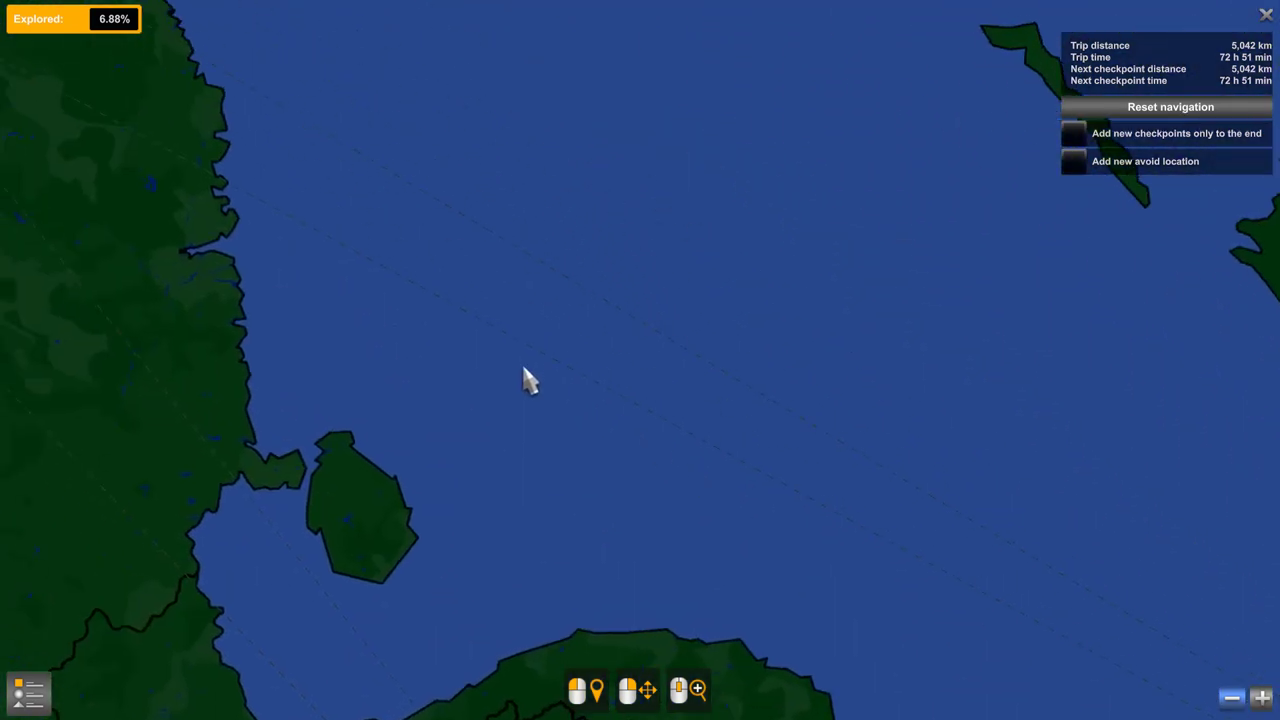
{"action": "left_click_drag", "start_coordinate": [523, 367], "coordinate": [720, 506]}
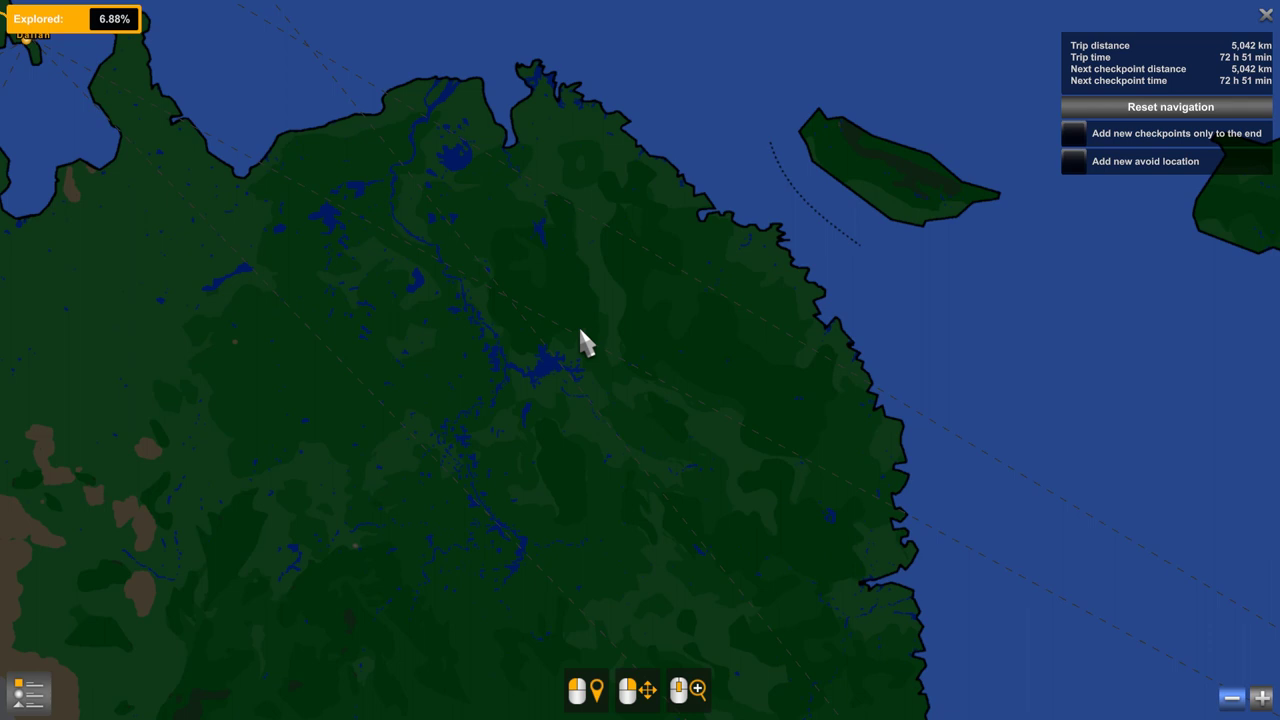
{"action": "mouse_move", "coordinate": [526, 371]}
{"action": "left_mouse_down"}
{"action": "mouse_move", "coordinate": [698, 466]}
{"action": "mouse_move", "coordinate": [738, 471]}
{"action": "left_mouse_up"}
{"action": "left_click_drag", "start_coordinate": [437, 263], "coordinate": [628, 468]}
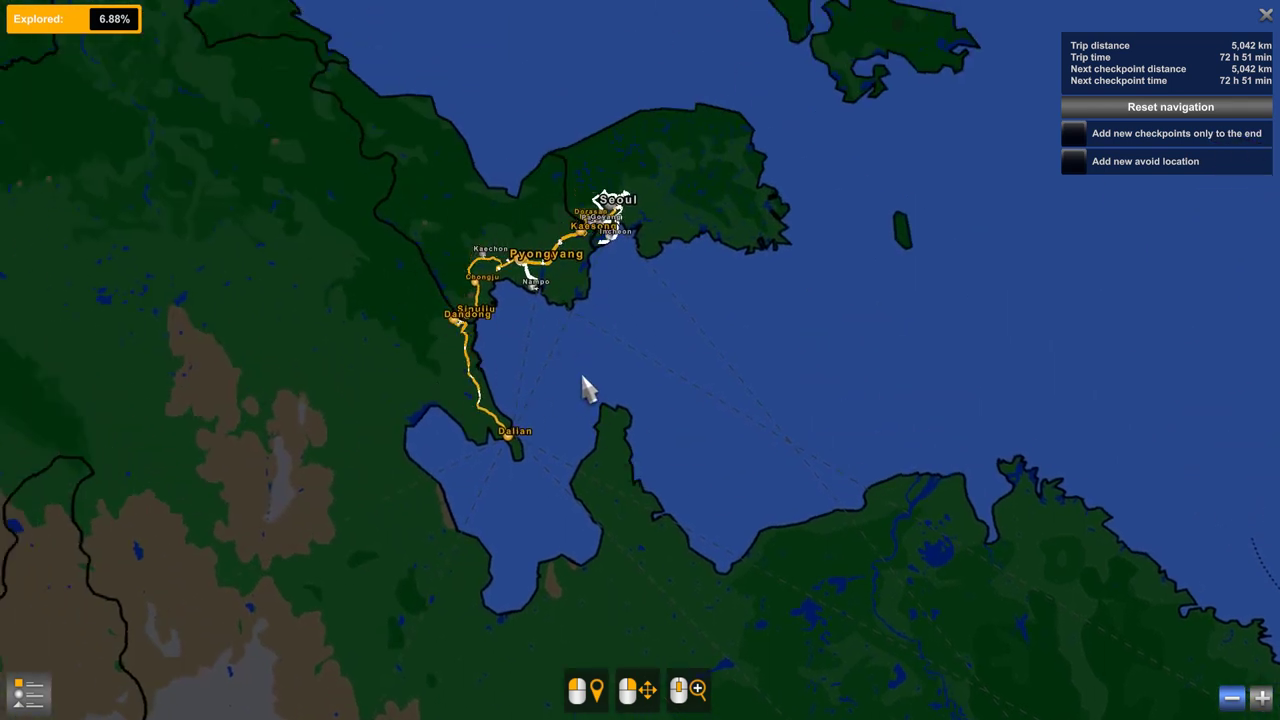
Pan over inland terrain north of Korea toward Tyumen, Moscow, Volgograd and the Caspian
{"action": "left_click_drag", "start_coordinate": [583, 378], "coordinate": [779, 310]}
{"action": "left_click_drag", "start_coordinate": [480, 413], "coordinate": [837, 180]}
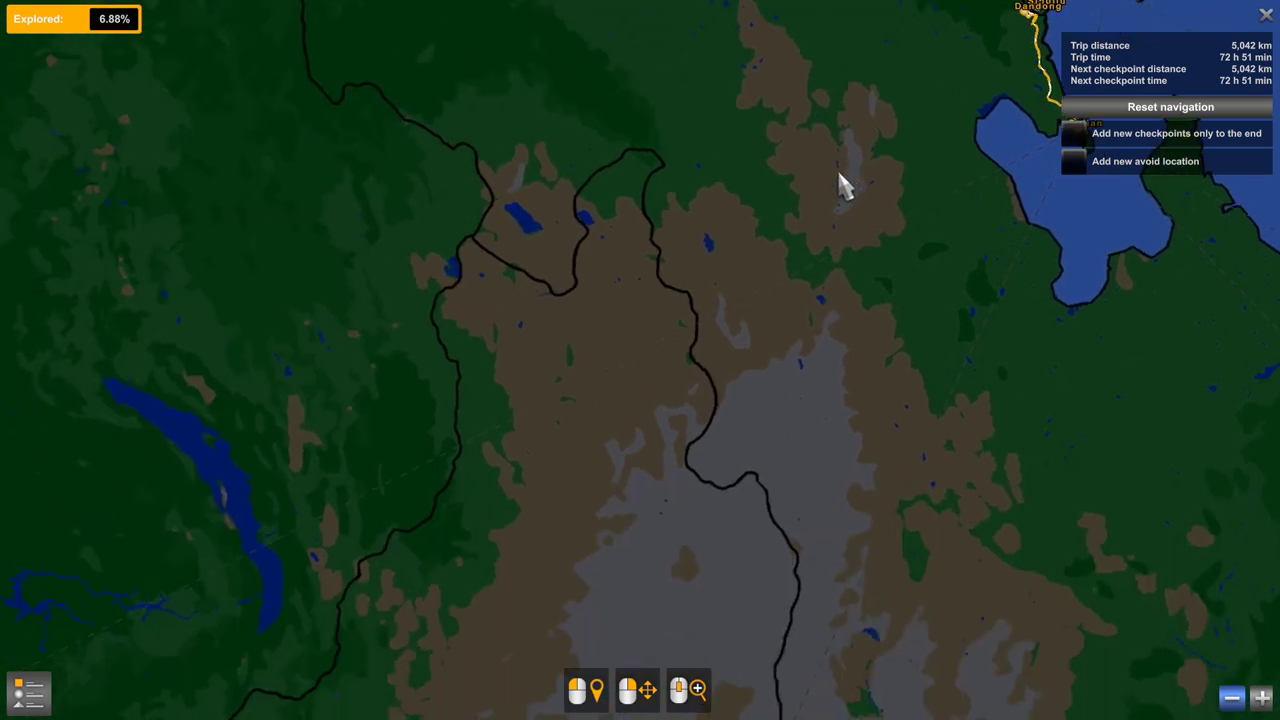
{"action": "left_click_drag", "start_coordinate": [494, 357], "coordinate": [834, 242]}
{"action": "mouse_move", "coordinate": [434, 423]}
{"action": "left_mouse_down"}
{"action": "mouse_move", "coordinate": [771, 243]}
{"action": "mouse_move", "coordinate": [560, 380]}
{"action": "mouse_move", "coordinate": [790, 210]}
{"action": "left_mouse_up"}
{"action": "left_click_drag", "start_coordinate": [489, 429], "coordinate": [729, 246]}
{"action": "left_click_drag", "start_coordinate": [520, 440], "coordinate": [545, 250]}
{"action": "left_click_drag", "start_coordinate": [514, 409], "coordinate": [545, 255]}
{"action": "mouse_move", "coordinate": [520, 520]}
{"action": "left_mouse_down"}
{"action": "mouse_move", "coordinate": [429, 263]}
{"action": "mouse_move", "coordinate": [523, 395]}
{"action": "left_mouse_up"}
Pan over the Orsk–Aktobe steppe and Chelyabinsk, then west to Scandinavia and Finland
{"action": "left_click_drag", "start_coordinate": [681, 504], "coordinate": [718, 315]}
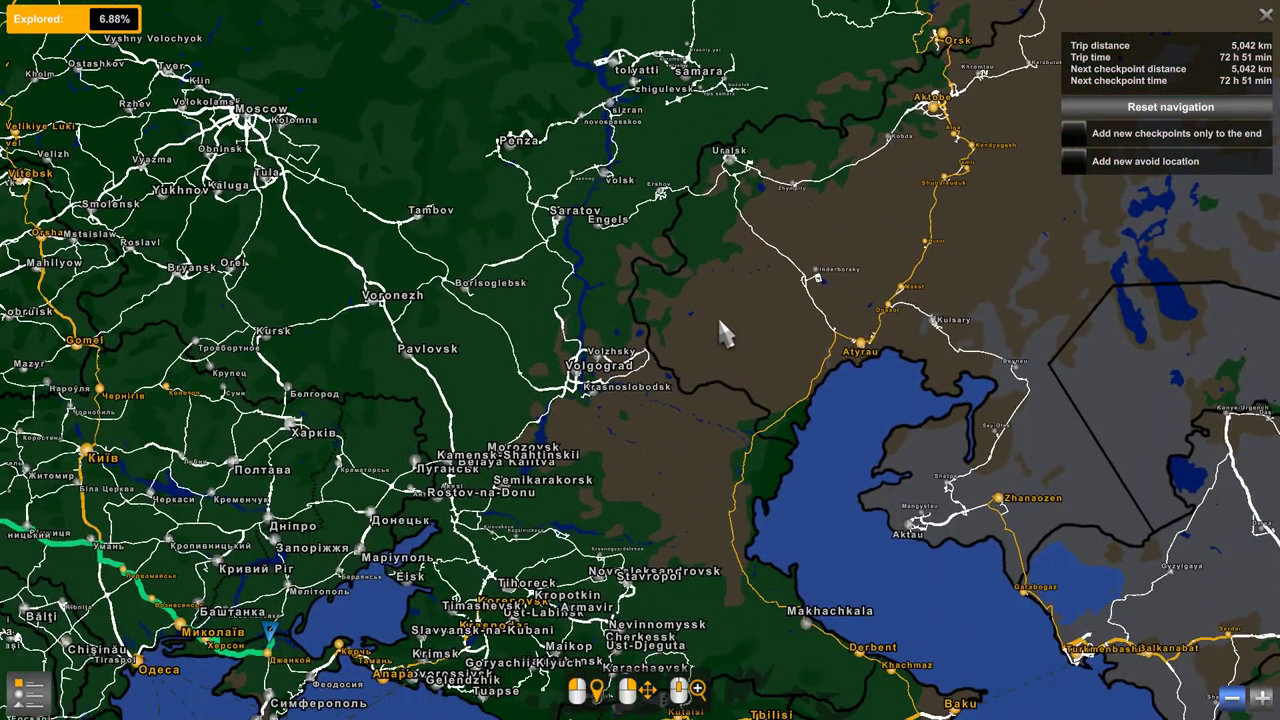
{"action": "left_click_drag", "start_coordinate": [840, 310], "coordinate": [565, 415]}
{"action": "left_click_drag", "start_coordinate": [855, 283], "coordinate": [677, 496]}
{"action": "mouse_move", "coordinate": [703, 279]}
{"action": "left_mouse_down"}
{"action": "mouse_move", "coordinate": [686, 486]}
{"action": "mouse_move", "coordinate": [826, 466]}
{"action": "left_mouse_up"}
{"action": "left_click_drag", "start_coordinate": [810, 410], "coordinate": [600, 663]}
{"action": "left_click_drag", "start_coordinate": [300, 380], "coordinate": [694, 371]}
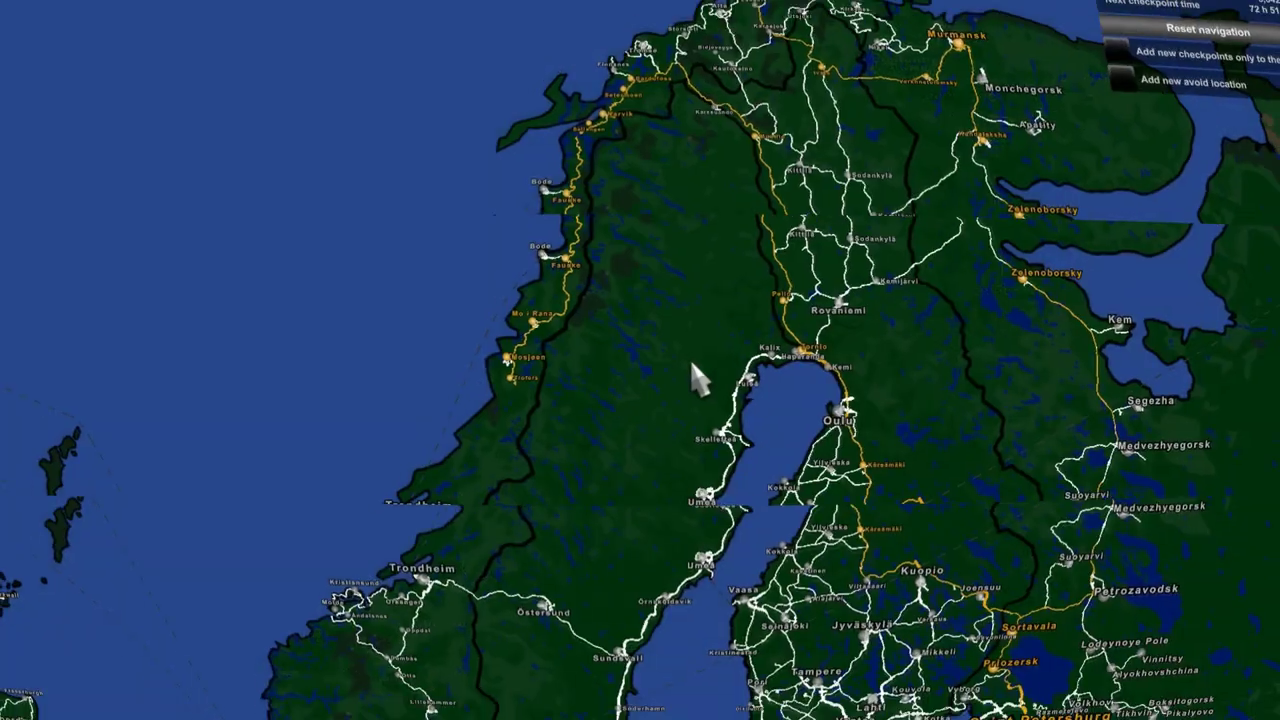
Close the world map with Esc and return to driving
{"action": "key", "text": "Escape"}
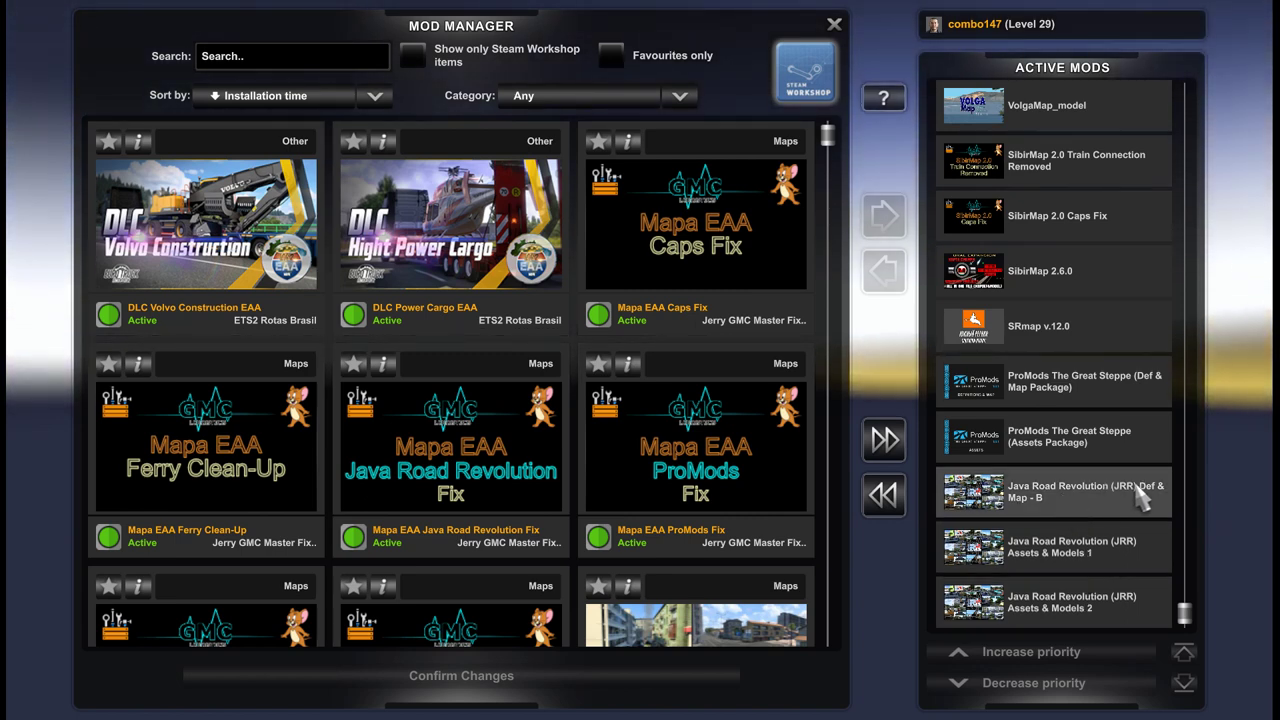
{"action": "scroll", "coordinate": [1110, 505], "scroll_direction": "up", "scroll_amount": 1}
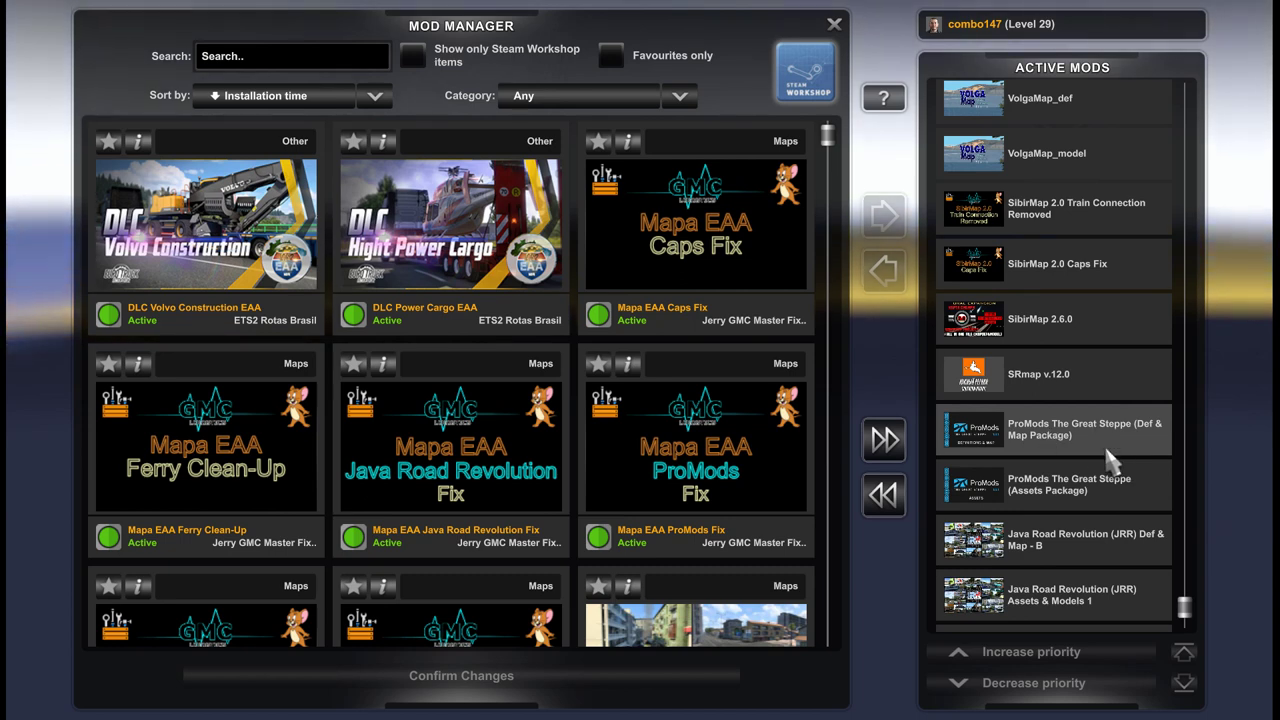
{"action": "scroll", "coordinate": [1110, 460], "scroll_direction": "up", "scroll_amount": 1}
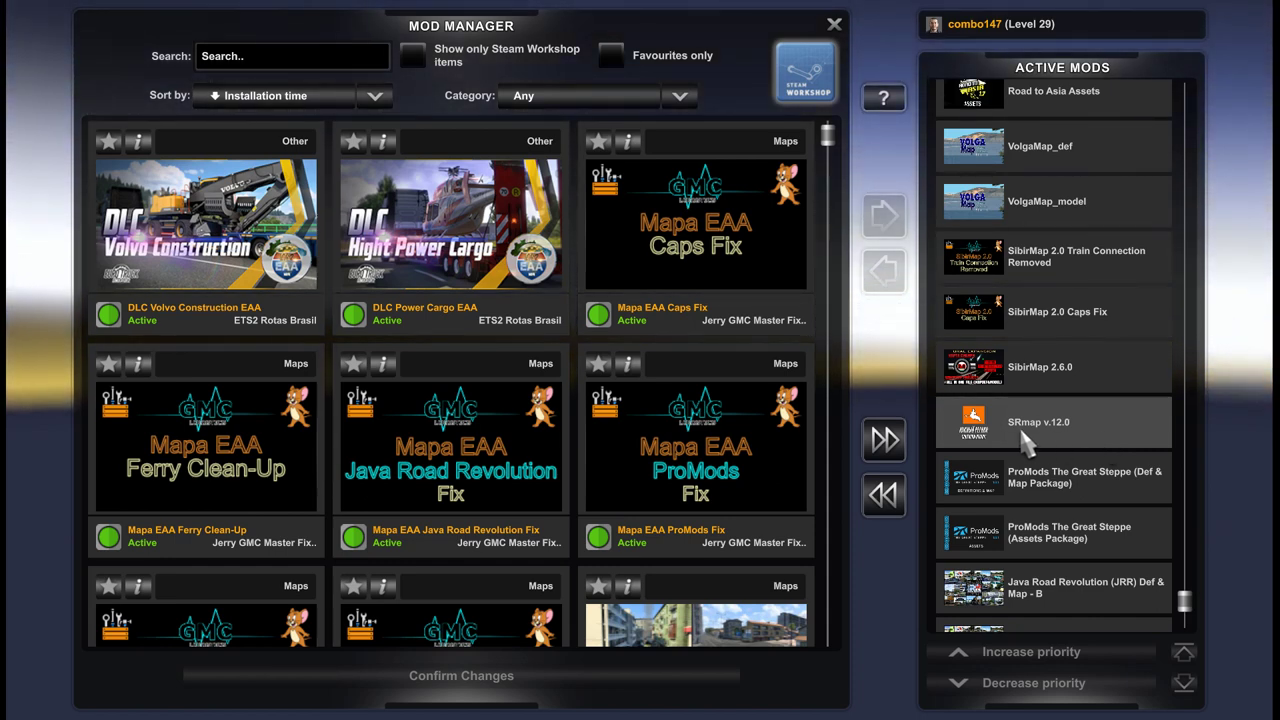
{"action": "scroll", "coordinate": [1118, 447], "scroll_direction": "up", "scroll_amount": 1}
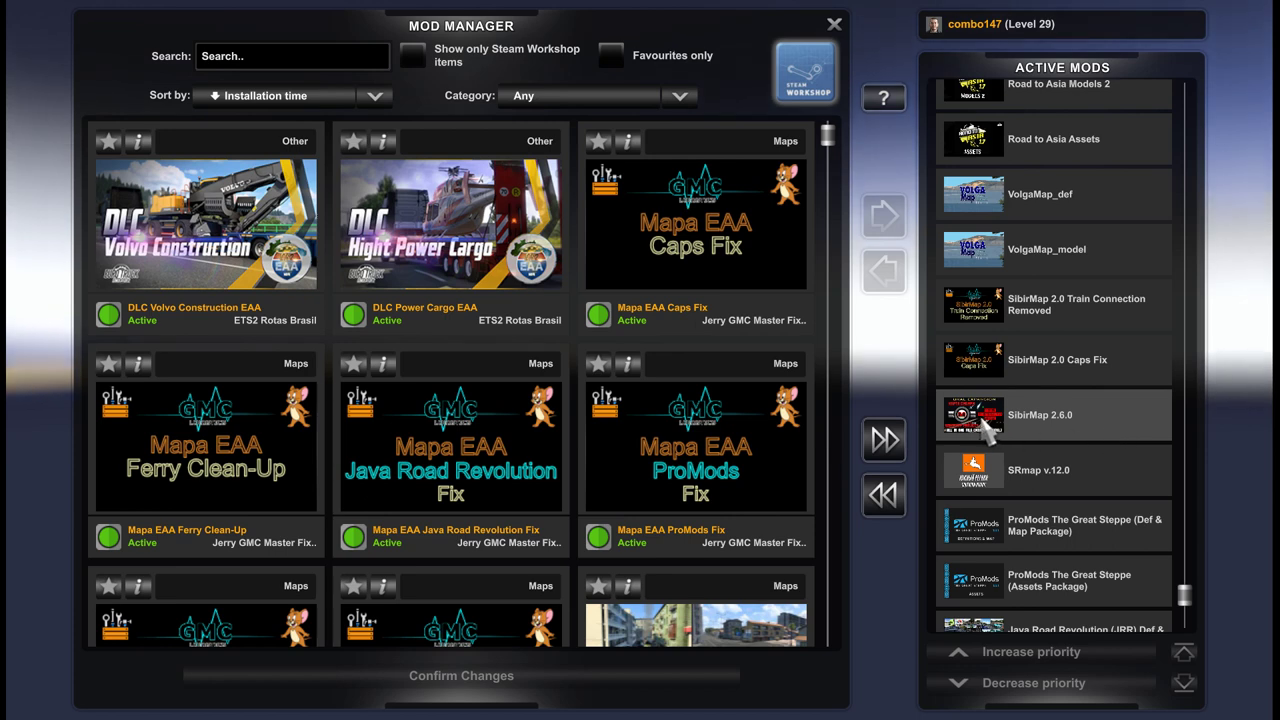
{"action": "scroll", "coordinate": [1097, 438], "scroll_direction": "up", "scroll_amount": 1}
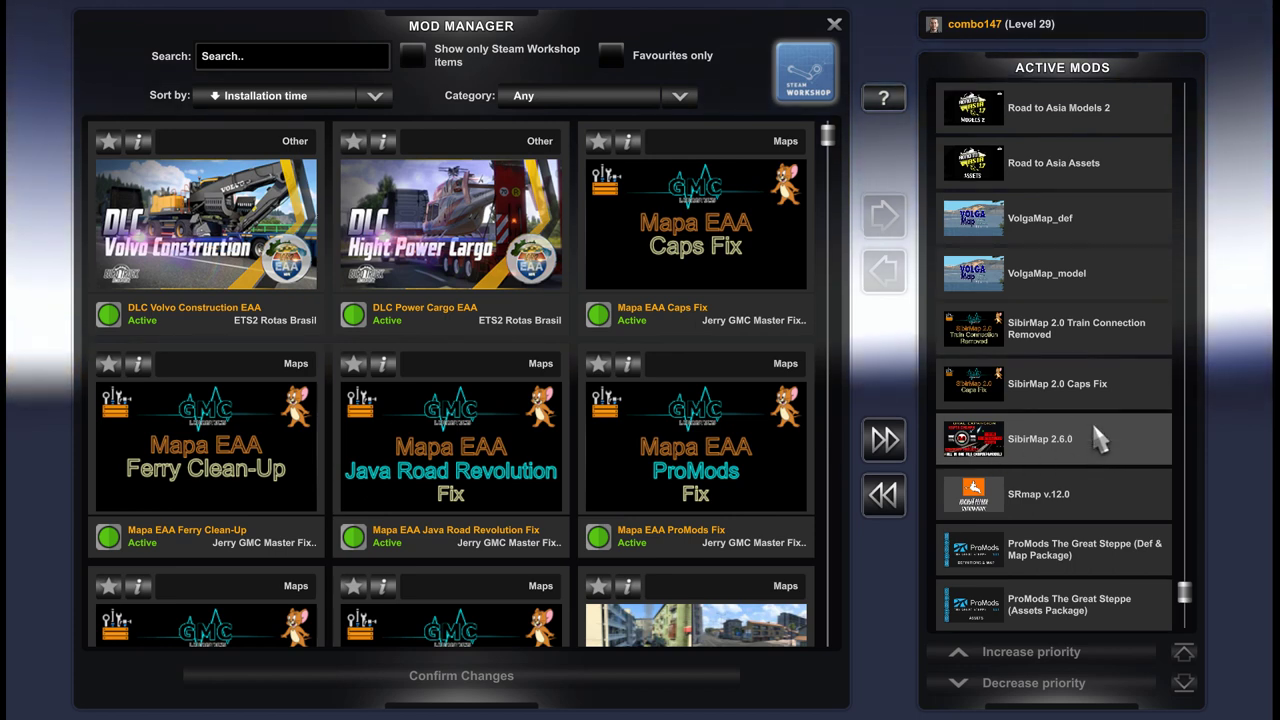
{"action": "scroll", "coordinate": [1015, 435], "scroll_direction": "up", "scroll_amount": 2}
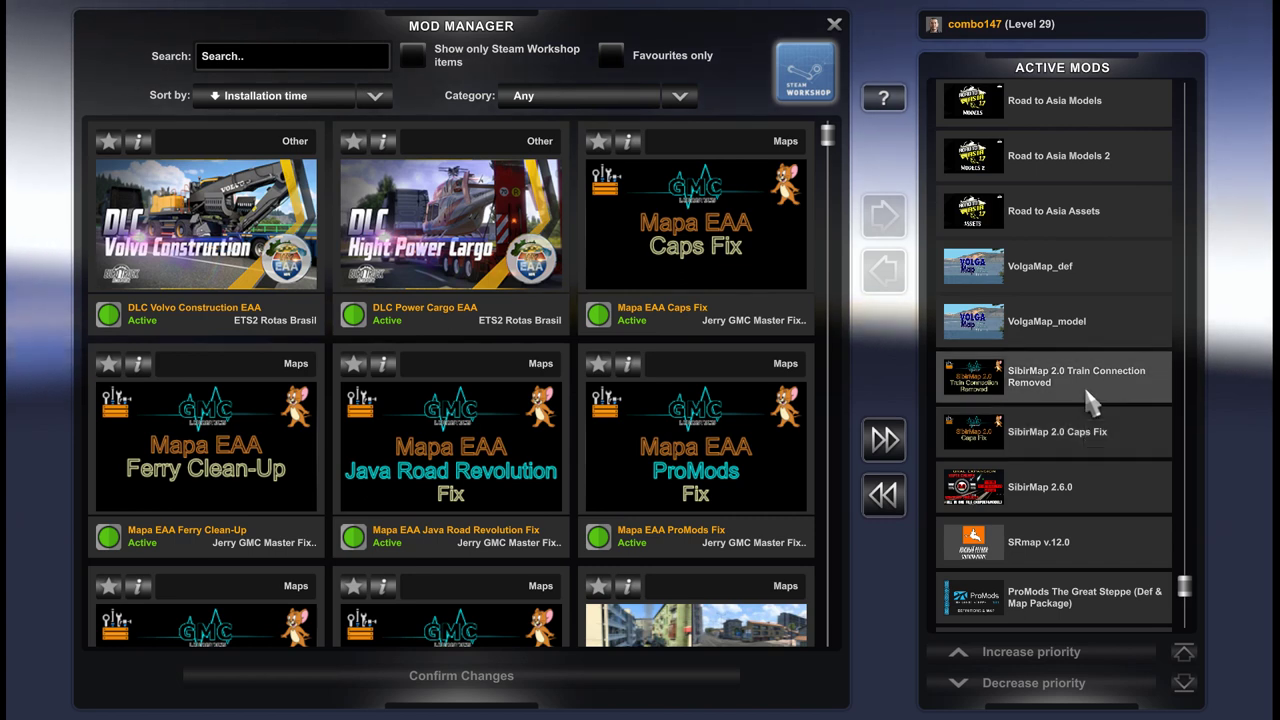
{"action": "scroll", "coordinate": [1106, 420], "scroll_direction": "up", "scroll_amount": 1}
{"action": "scroll", "coordinate": [1106, 440], "scroll_direction": "up", "scroll_amount": 2}
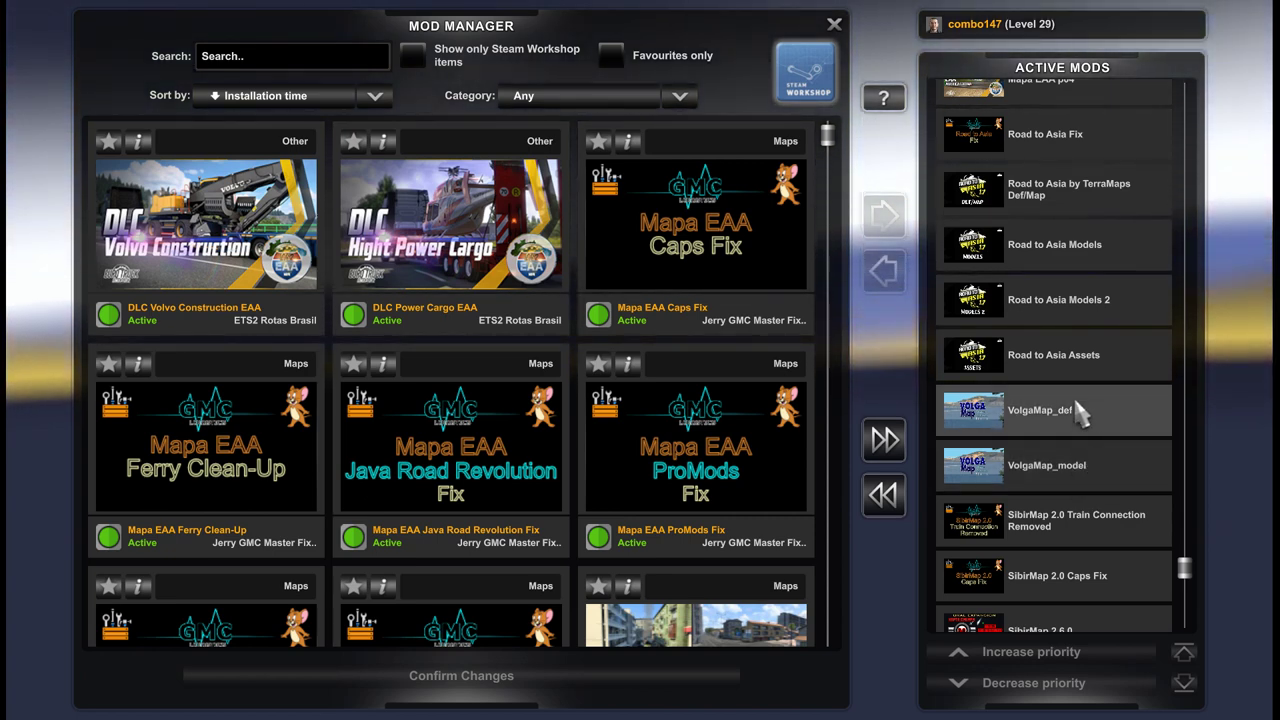
{"action": "scroll", "coordinate": [1085, 477], "scroll_direction": "up", "scroll_amount": 1}
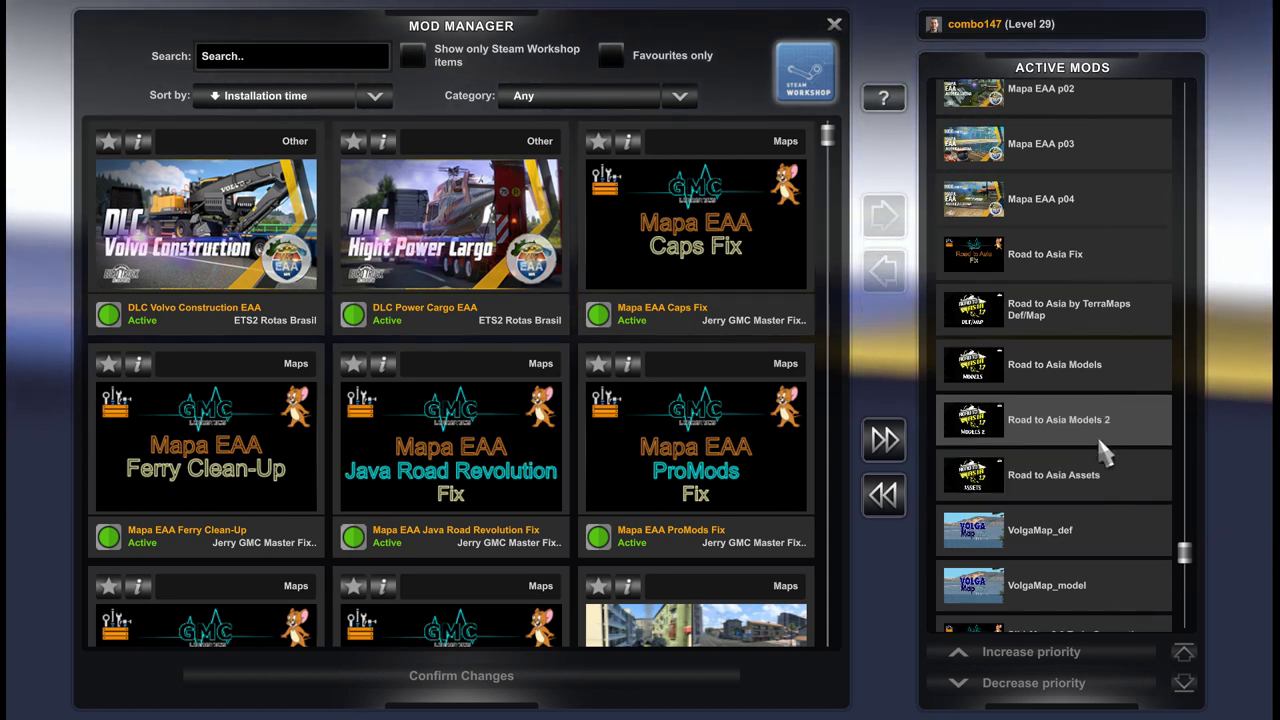
{"action": "scroll", "coordinate": [1100, 440], "scroll_direction": "up", "scroll_amount": 1}
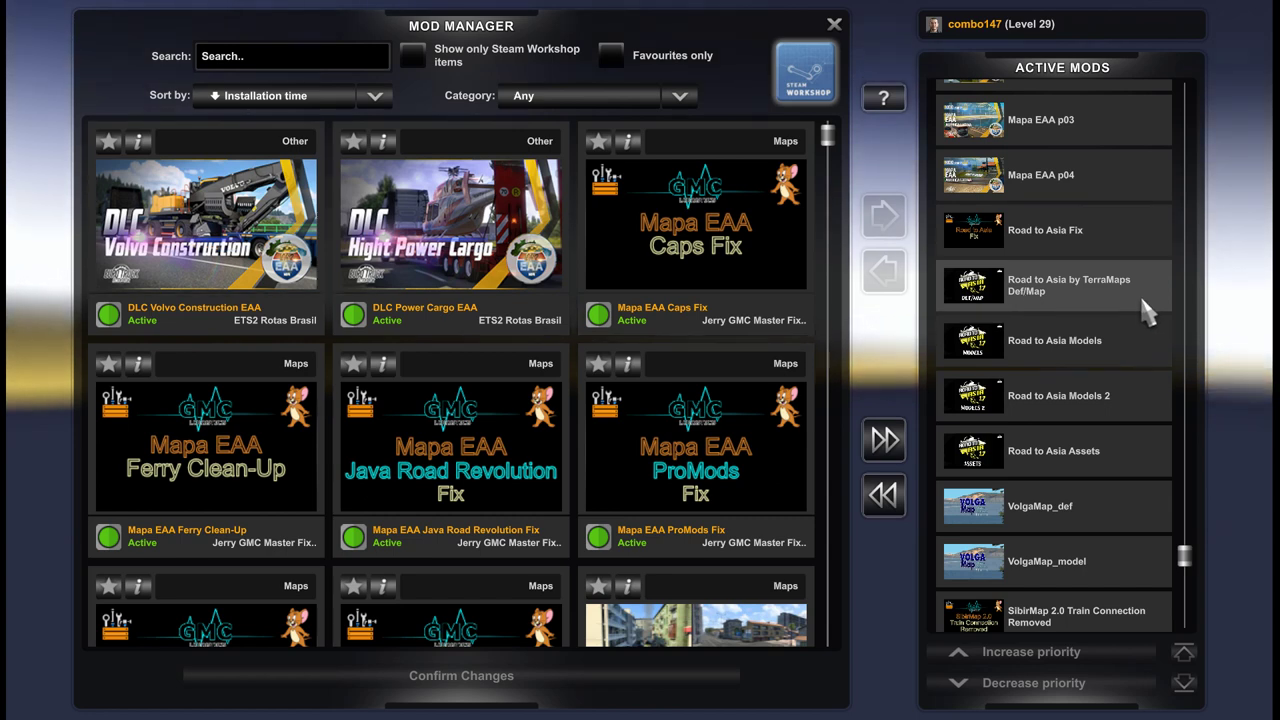
{"action": "scroll", "coordinate": [1097, 421], "scroll_direction": "up", "scroll_amount": 3}
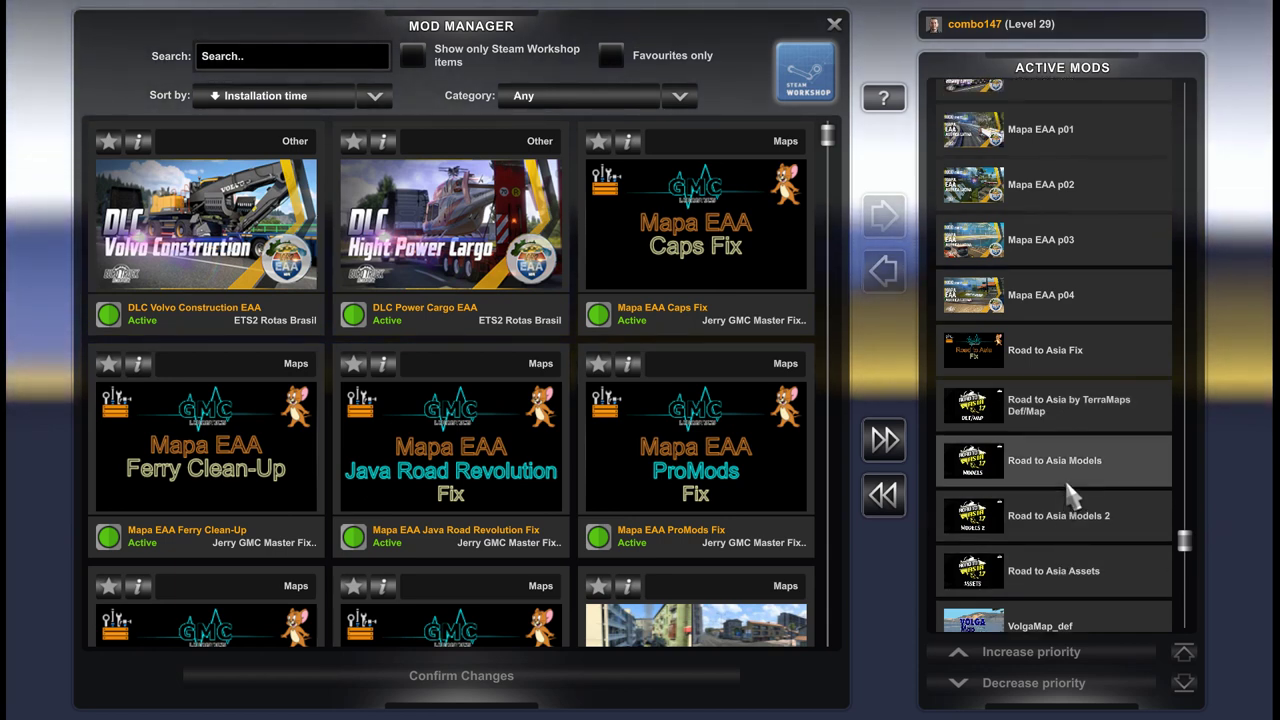
{"action": "scroll", "coordinate": [1065, 500], "scroll_direction": "up", "scroll_amount": 3}
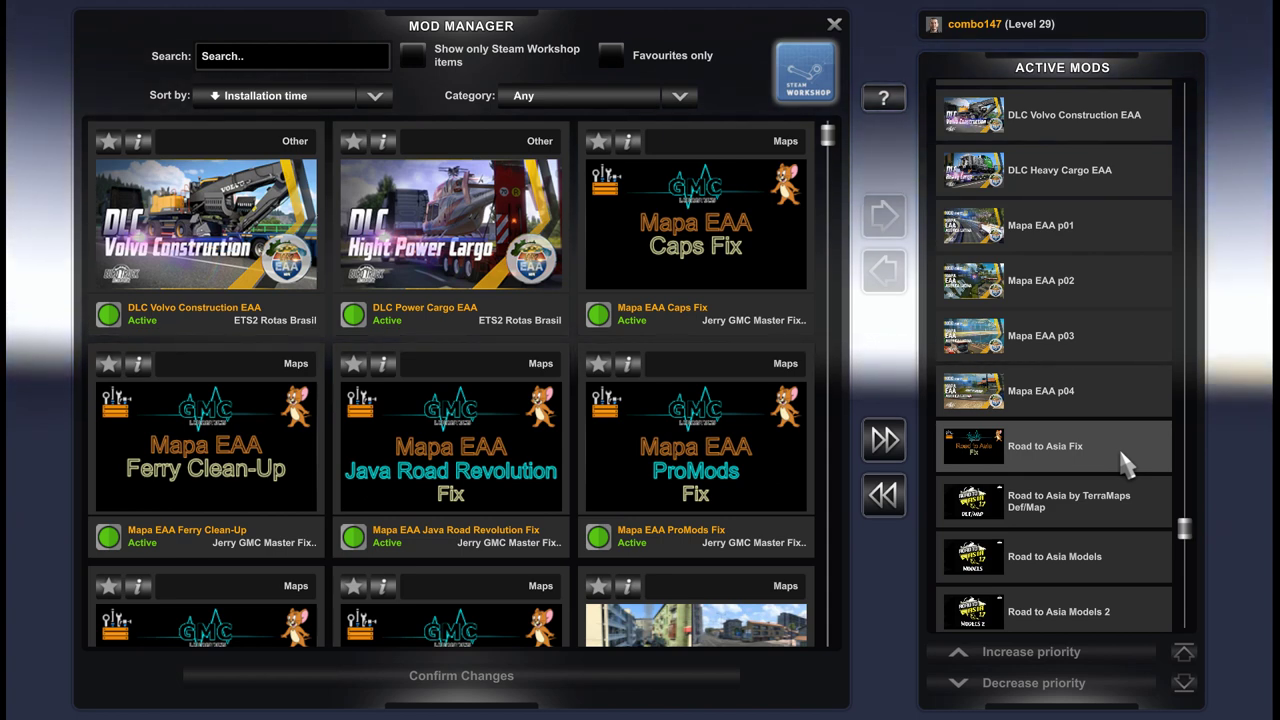
{"action": "scroll", "coordinate": [1110, 465], "scroll_direction": "up", "scroll_amount": 1}
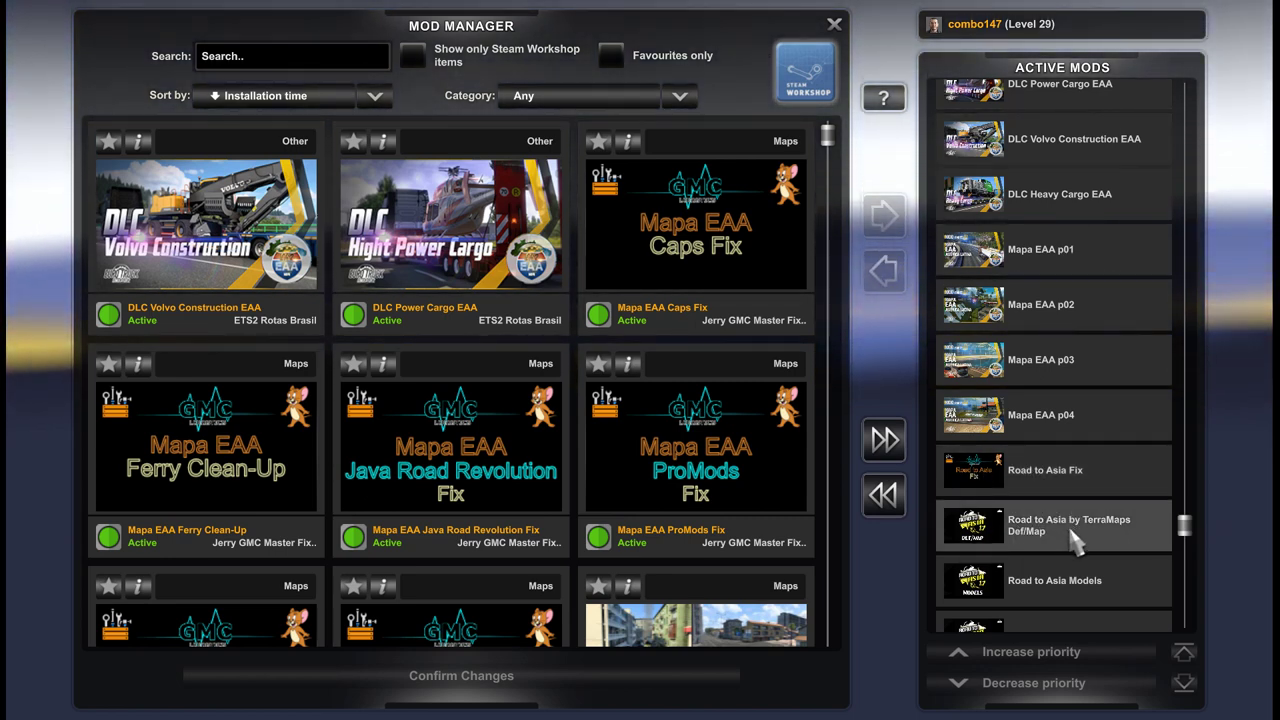
{"action": "scroll", "coordinate": [1083, 480], "scroll_direction": "up", "scroll_amount": 1}
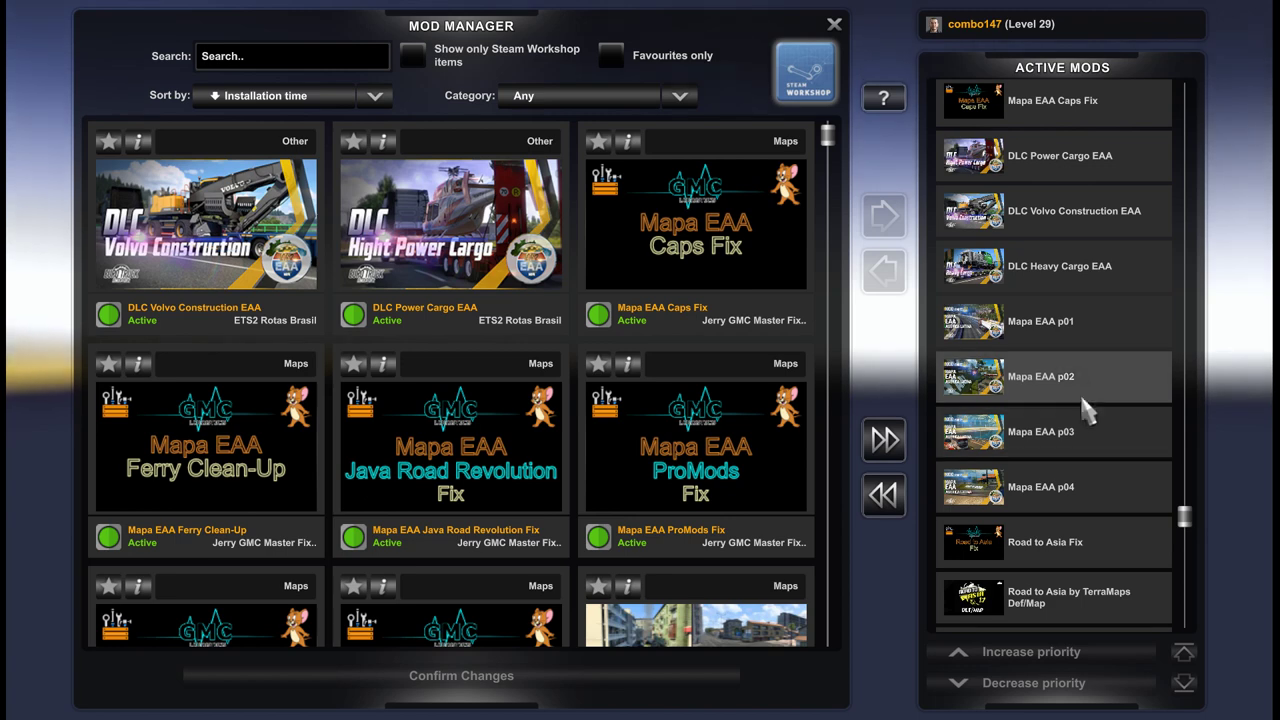
{"action": "scroll", "coordinate": [1118, 395], "scroll_direction": "up", "scroll_amount": 1}
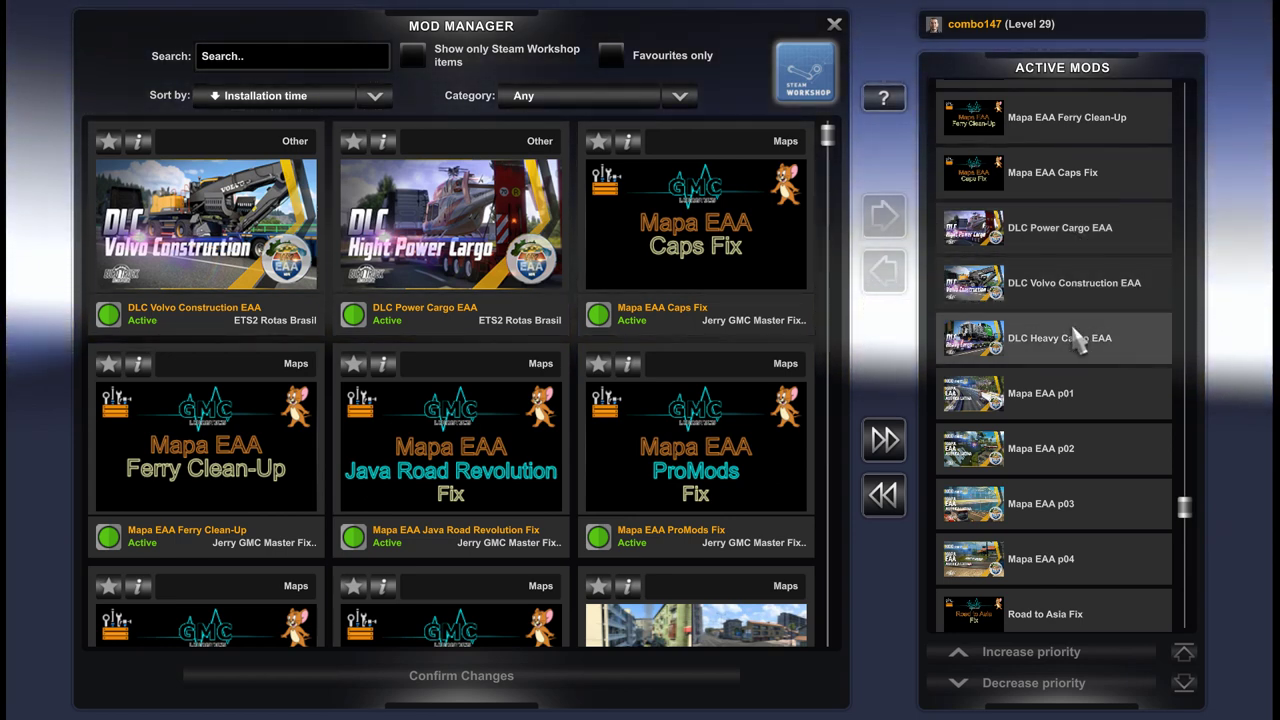
{"action": "scroll", "coordinate": [1075, 330], "scroll_direction": "up", "scroll_amount": 1}
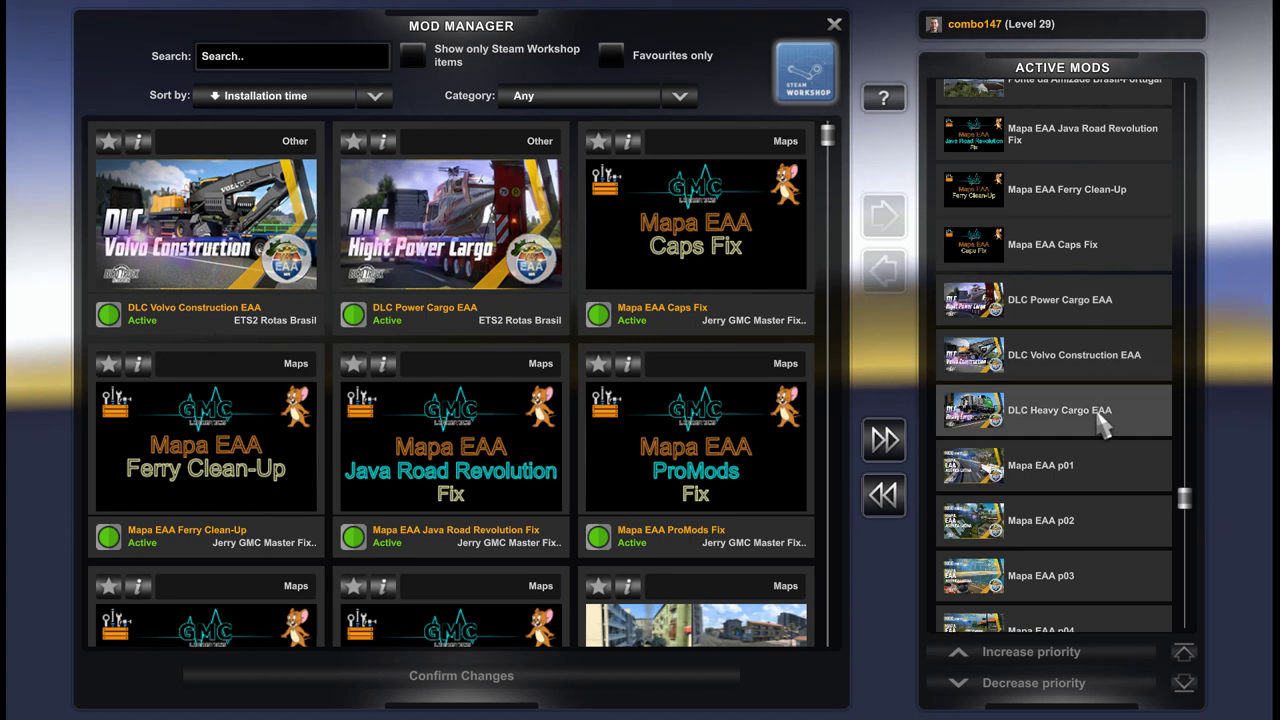
{"action": "scroll", "coordinate": [1094, 409], "scroll_direction": "up", "scroll_amount": 1}
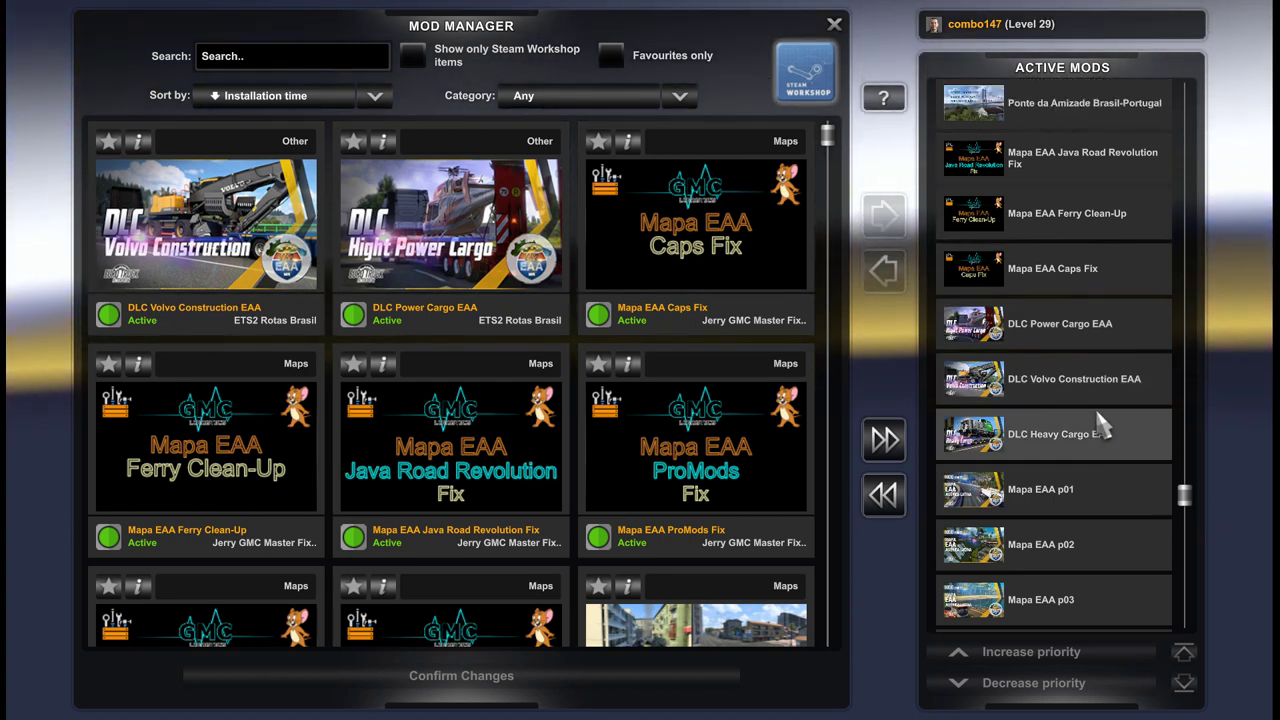
{"action": "scroll", "coordinate": [1100, 425], "scroll_direction": "up", "scroll_amount": 1}
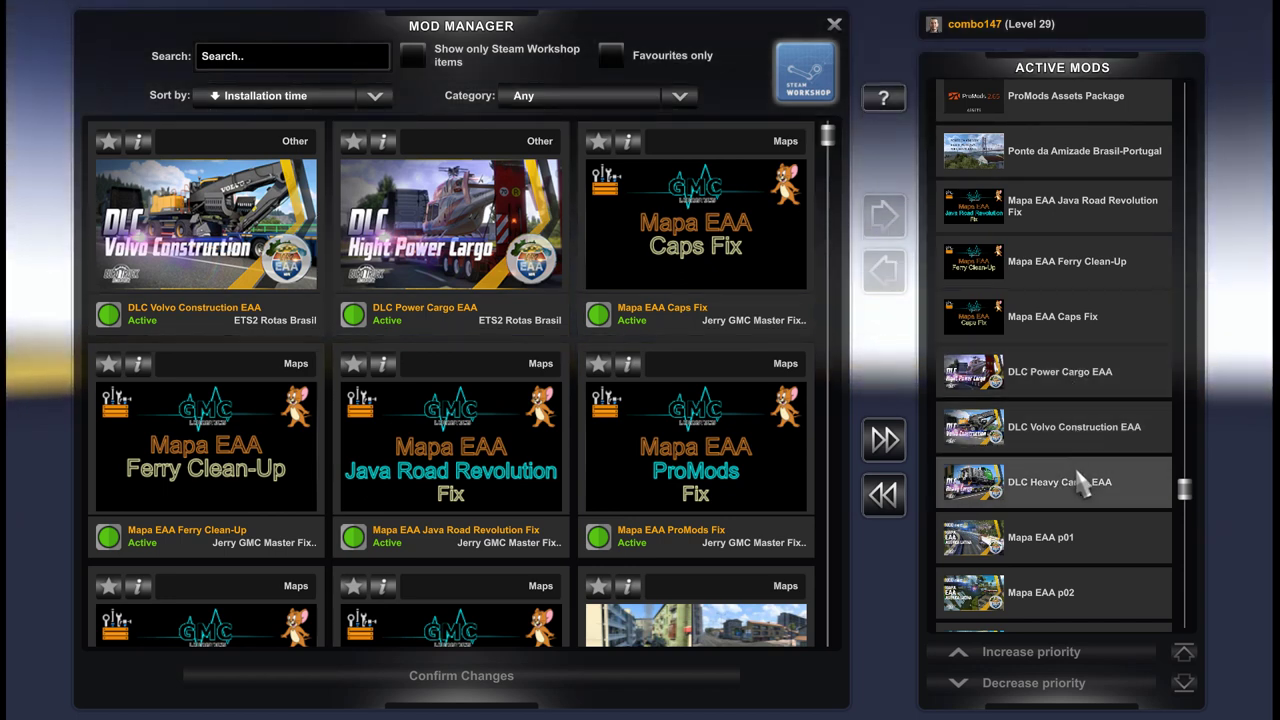
{"action": "scroll", "coordinate": [1085, 490], "scroll_direction": "up", "scroll_amount": 1}
{"action": "scroll", "coordinate": [1083, 485], "scroll_direction": "up", "scroll_amount": 1}
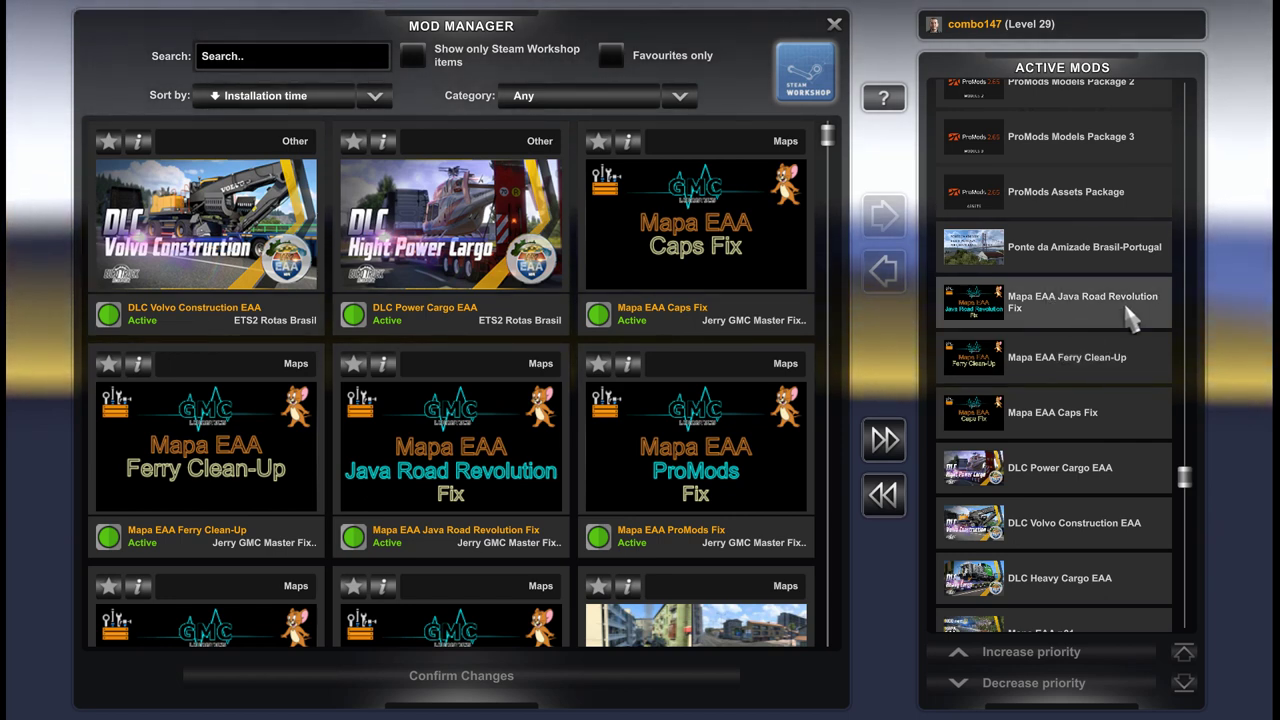
{"action": "scroll", "coordinate": [1085, 425], "scroll_direction": "up", "scroll_amount": 2}
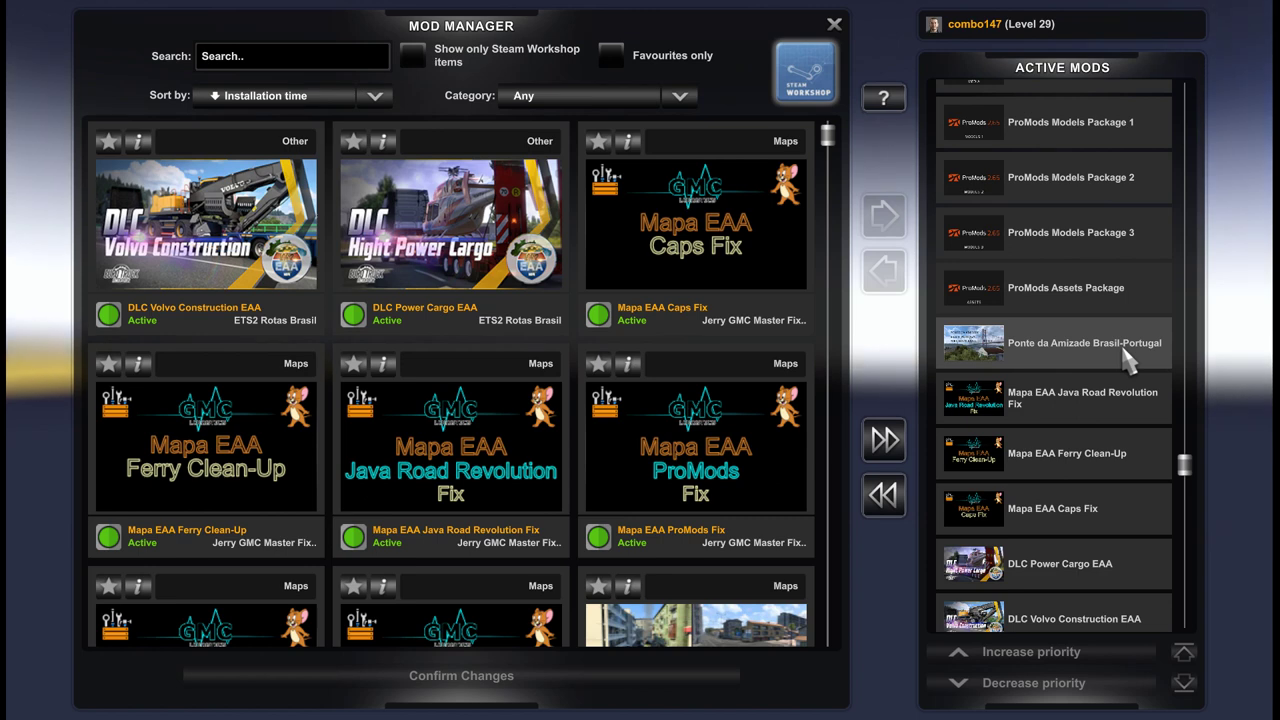
{"action": "scroll", "coordinate": [1117, 358], "scroll_direction": "up", "scroll_amount": 2}
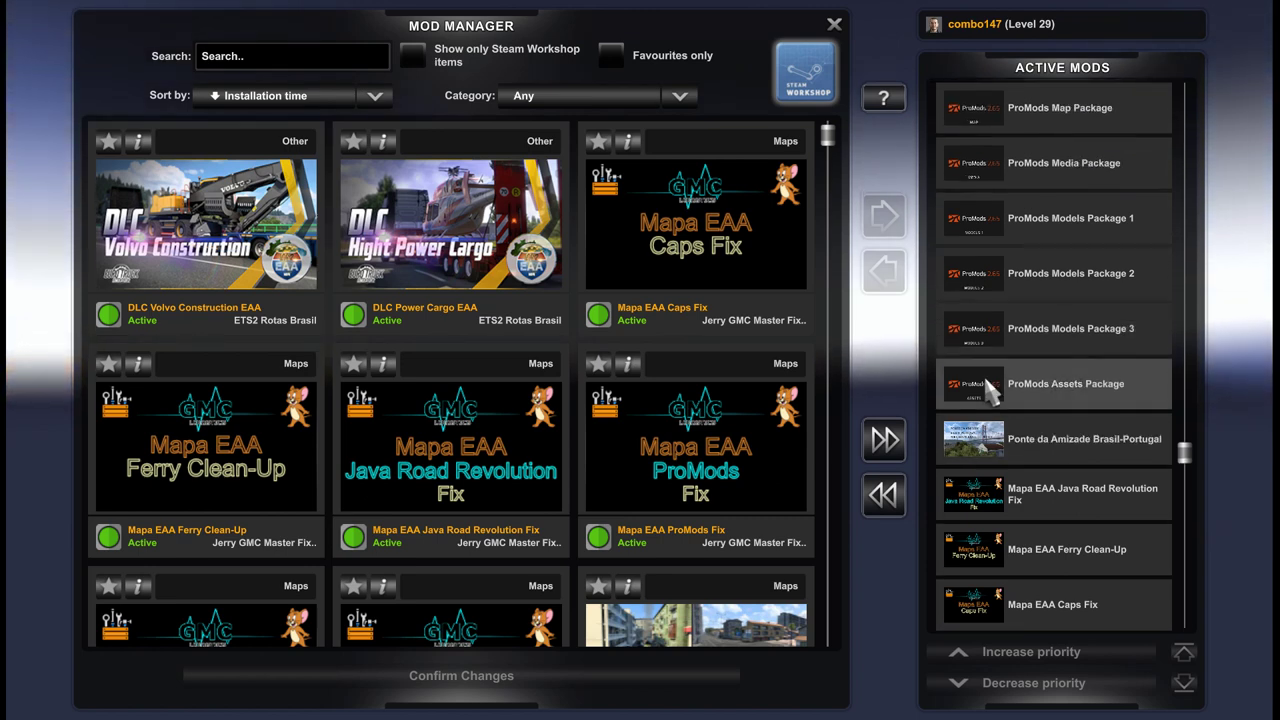
{"action": "scroll", "coordinate": [1137, 398], "scroll_direction": "up", "scroll_amount": 2}
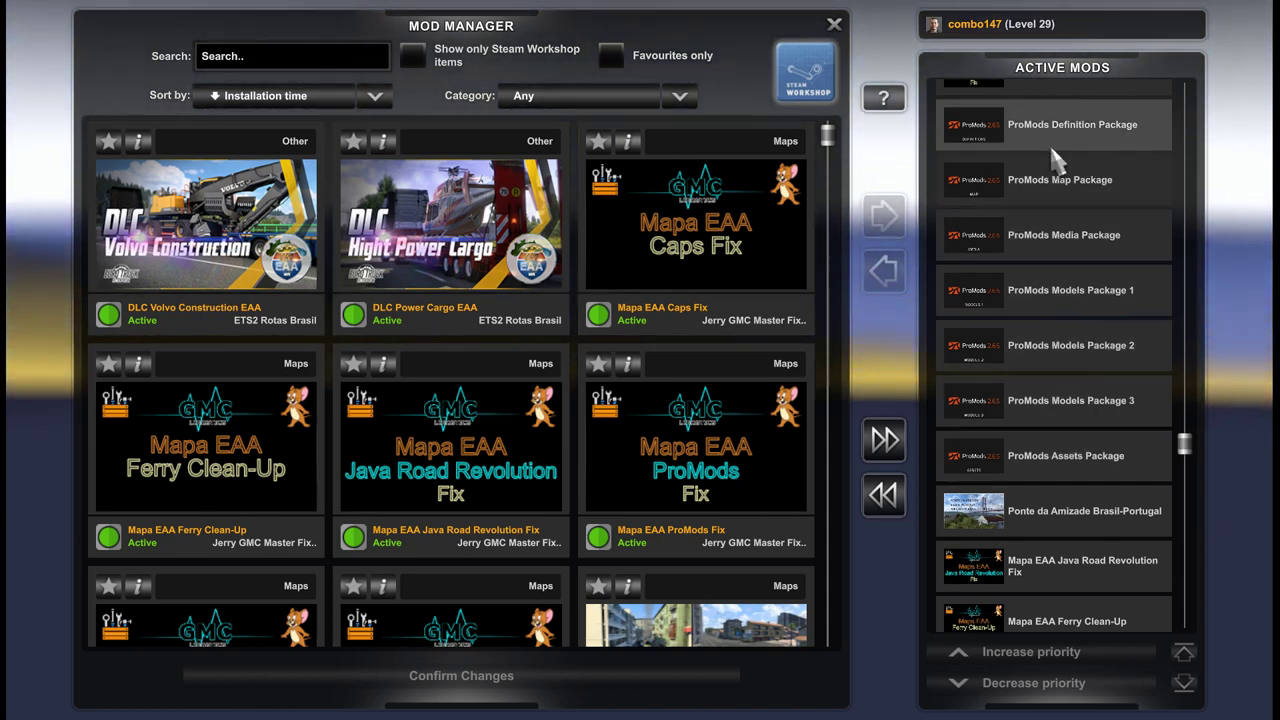
{"action": "scroll", "coordinate": [1050, 360], "scroll_direction": "up", "scroll_amount": 2}
{"action": "scroll", "coordinate": [1100, 375], "scroll_direction": "up", "scroll_amount": 2}
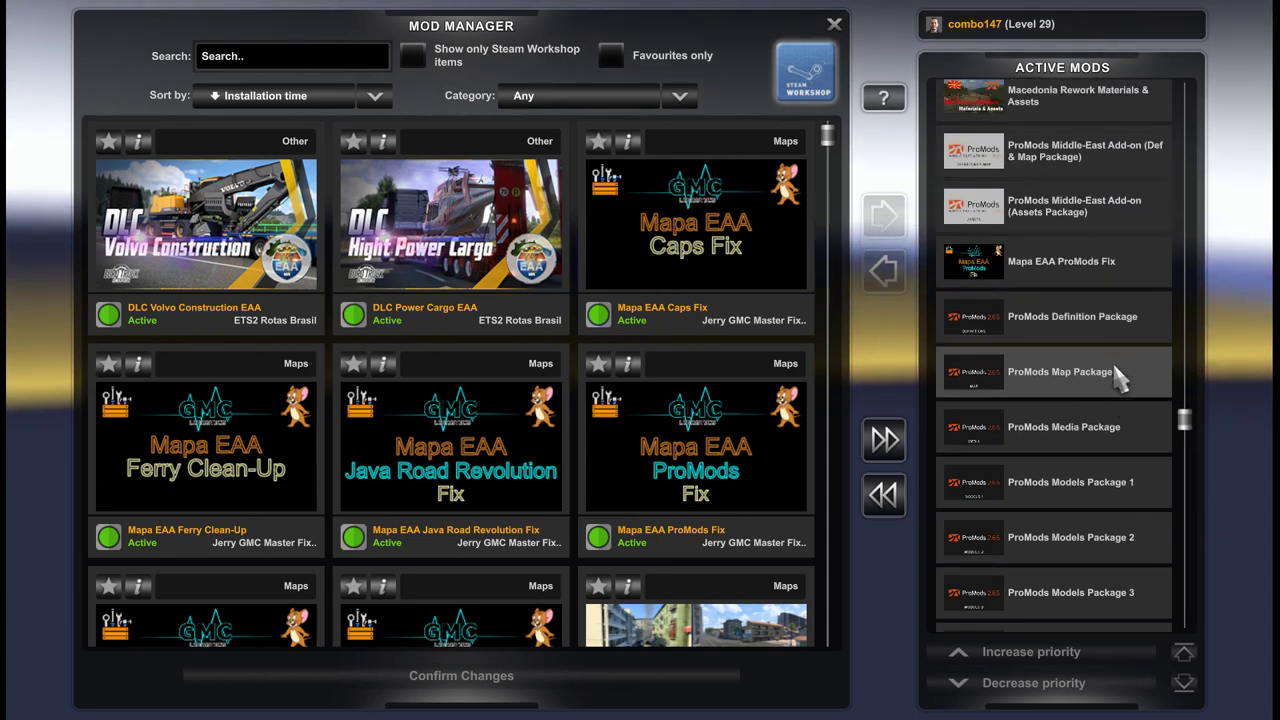
{"action": "scroll", "coordinate": [1112, 360], "scroll_direction": "up", "scroll_amount": 1}
{"action": "scroll", "coordinate": [1035, 378], "scroll_direction": "up", "scroll_amount": 1}
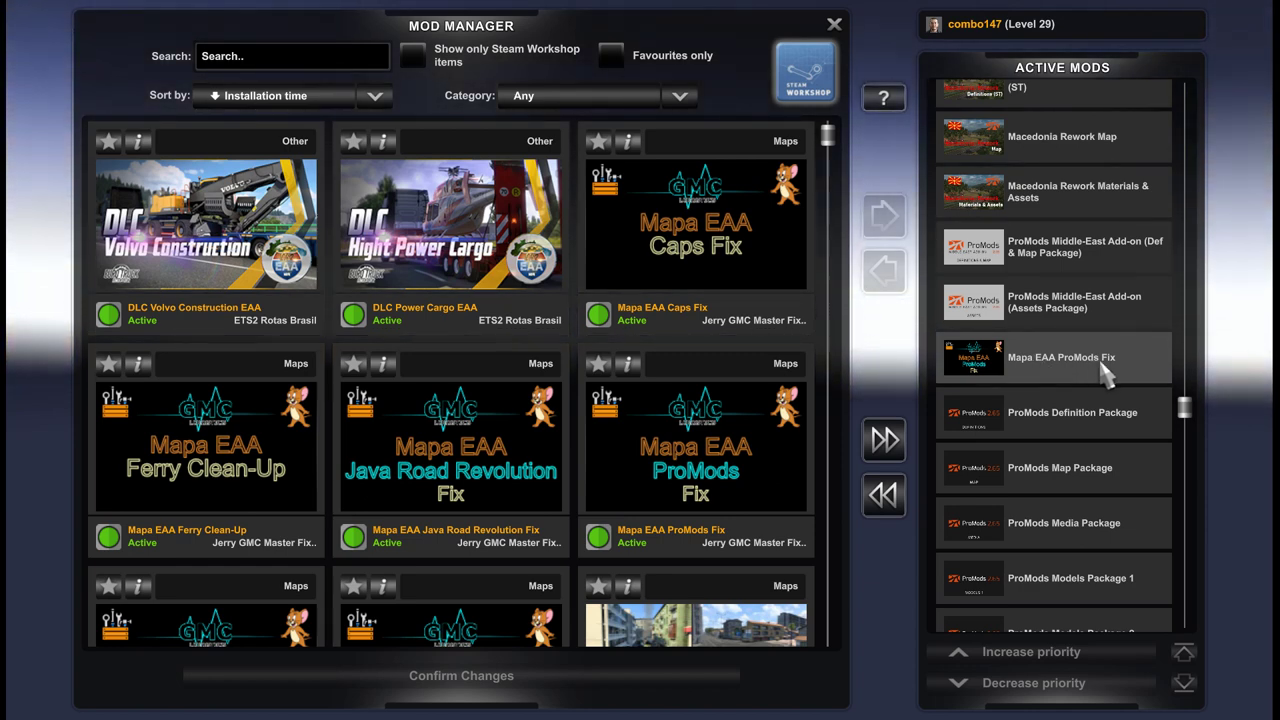
{"action": "scroll", "coordinate": [1102, 365], "scroll_direction": "up", "scroll_amount": 1}
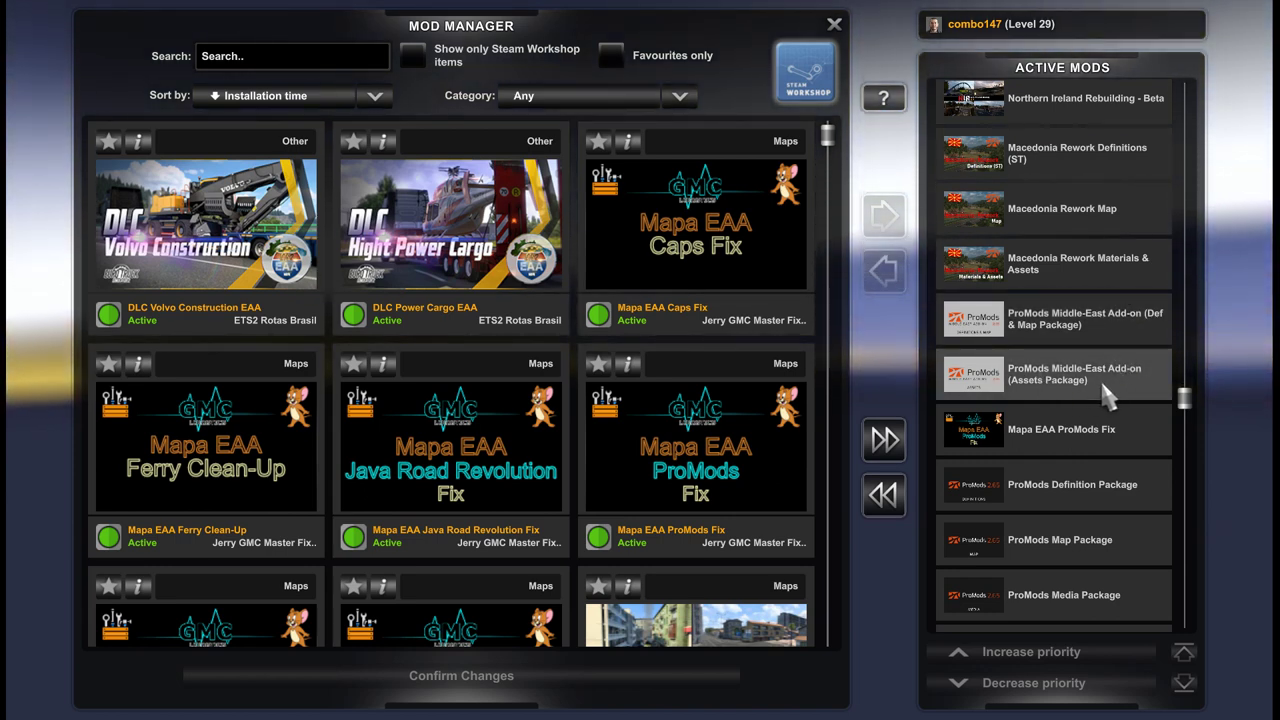
{"action": "scroll", "coordinate": [1120, 425], "scroll_direction": "up", "scroll_amount": 1}
{"action": "scroll", "coordinate": [1120, 425], "scroll_direction": "up", "scroll_amount": 3}
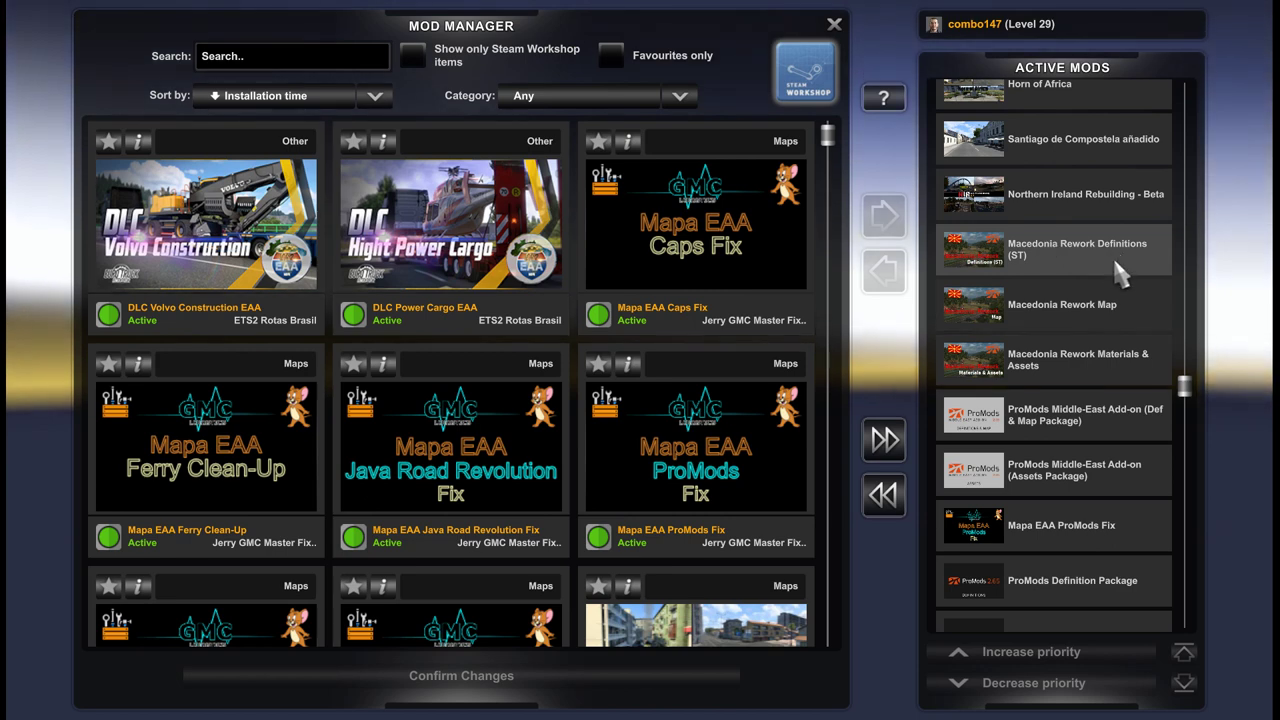
{"action": "scroll", "coordinate": [1120, 270], "scroll_direction": "up", "scroll_amount": 1}
Show Macedonia Rework Definitions (ST), then Northern Ireland Rebuilding - Beta, in the mod library
{"action": "left_click", "coordinate": [1095, 330]}
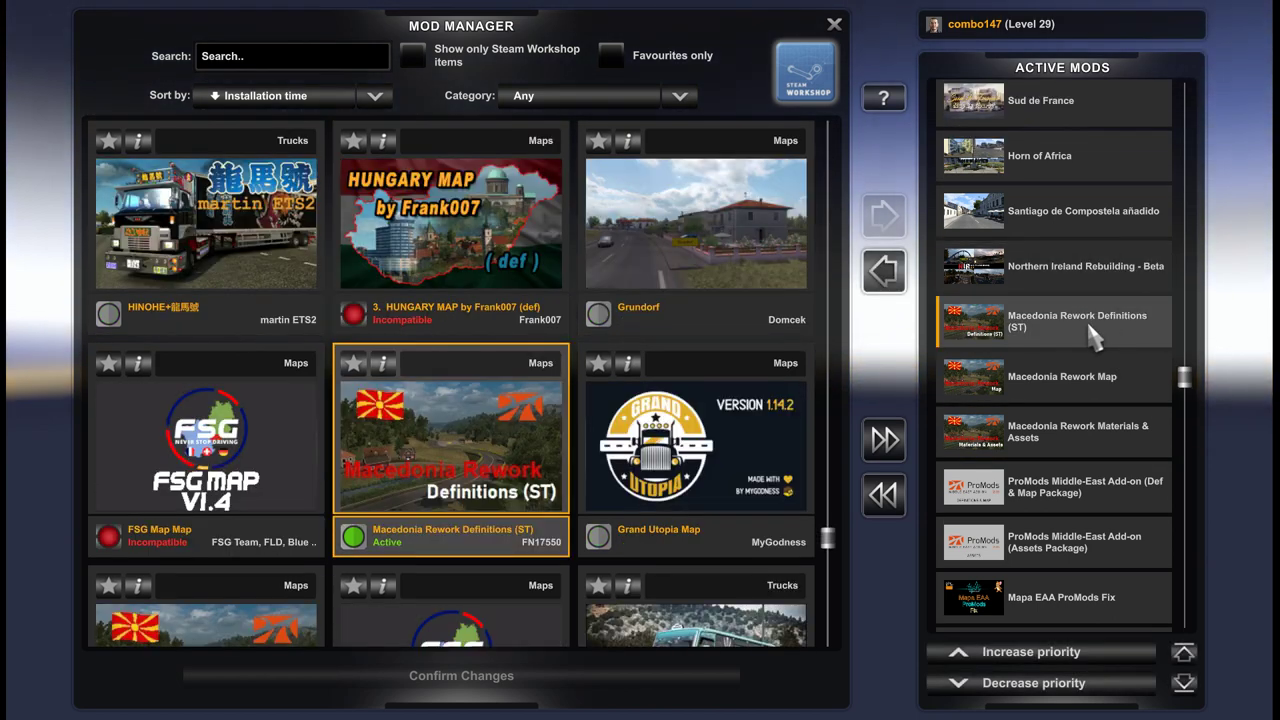
{"action": "scroll", "coordinate": [433, 412], "scroll_direction": "down", "scroll_amount": 1}
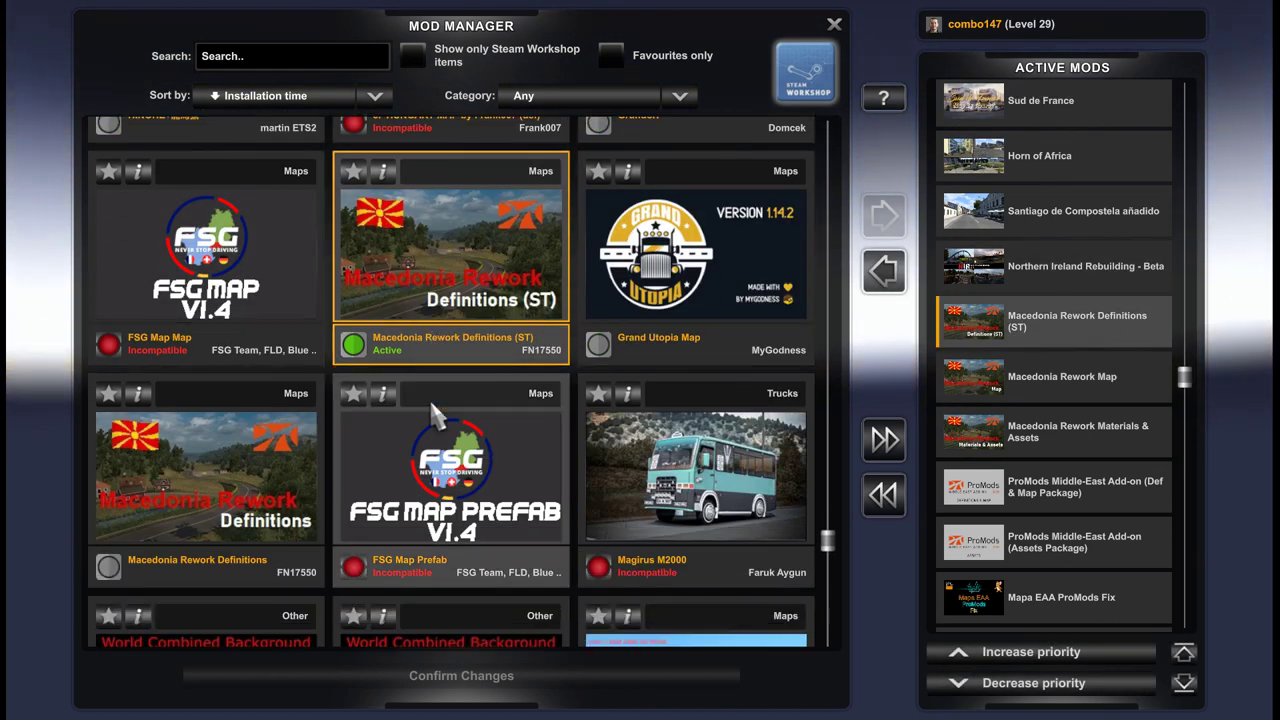
{"action": "scroll", "coordinate": [431, 400], "scroll_direction": "down", "scroll_amount": 3}
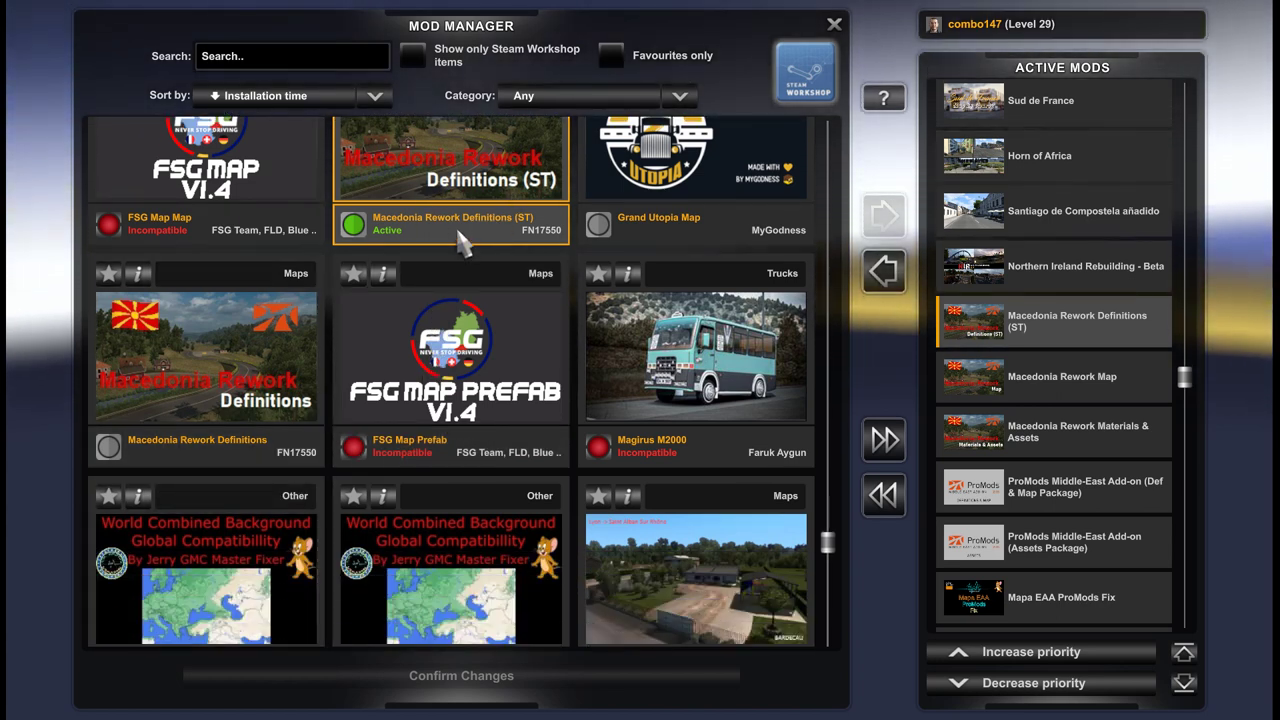
{"action": "scroll", "coordinate": [460, 243], "scroll_direction": "up", "scroll_amount": 2}
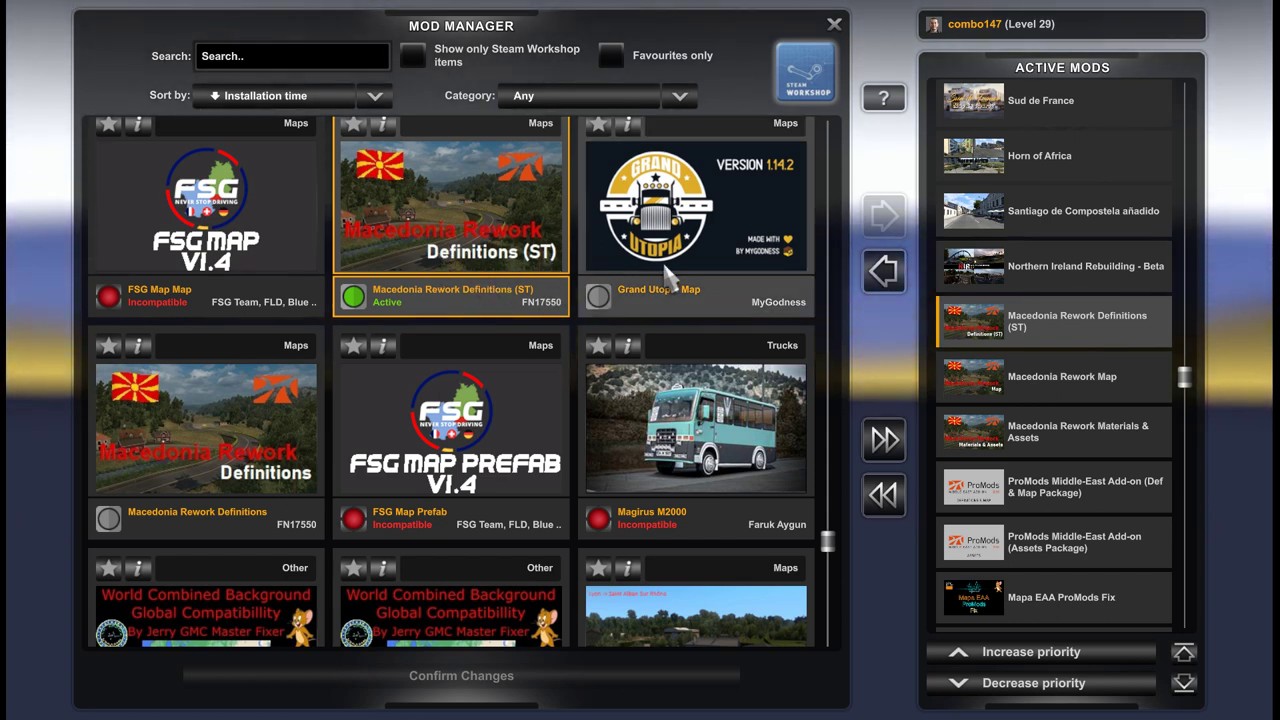
{"action": "scroll", "coordinate": [984, 371], "scroll_direction": "up", "scroll_amount": 2}
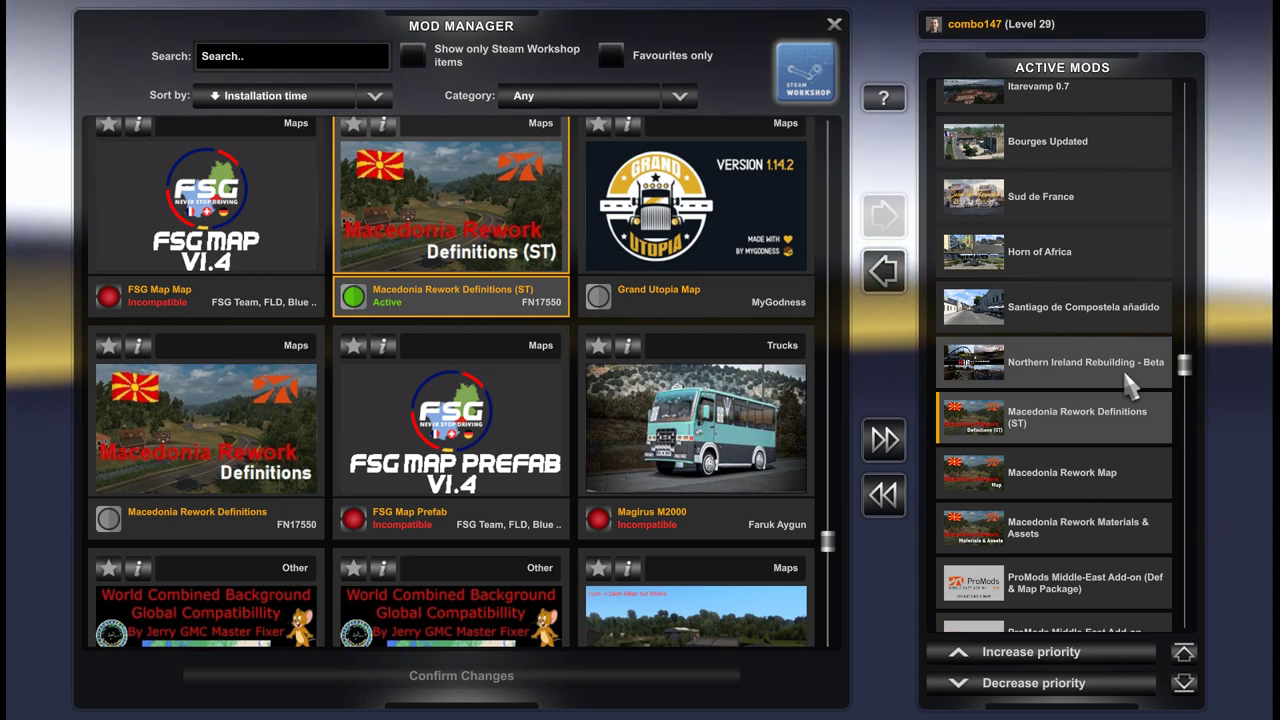
{"action": "left_click", "coordinate": [1062, 372]}
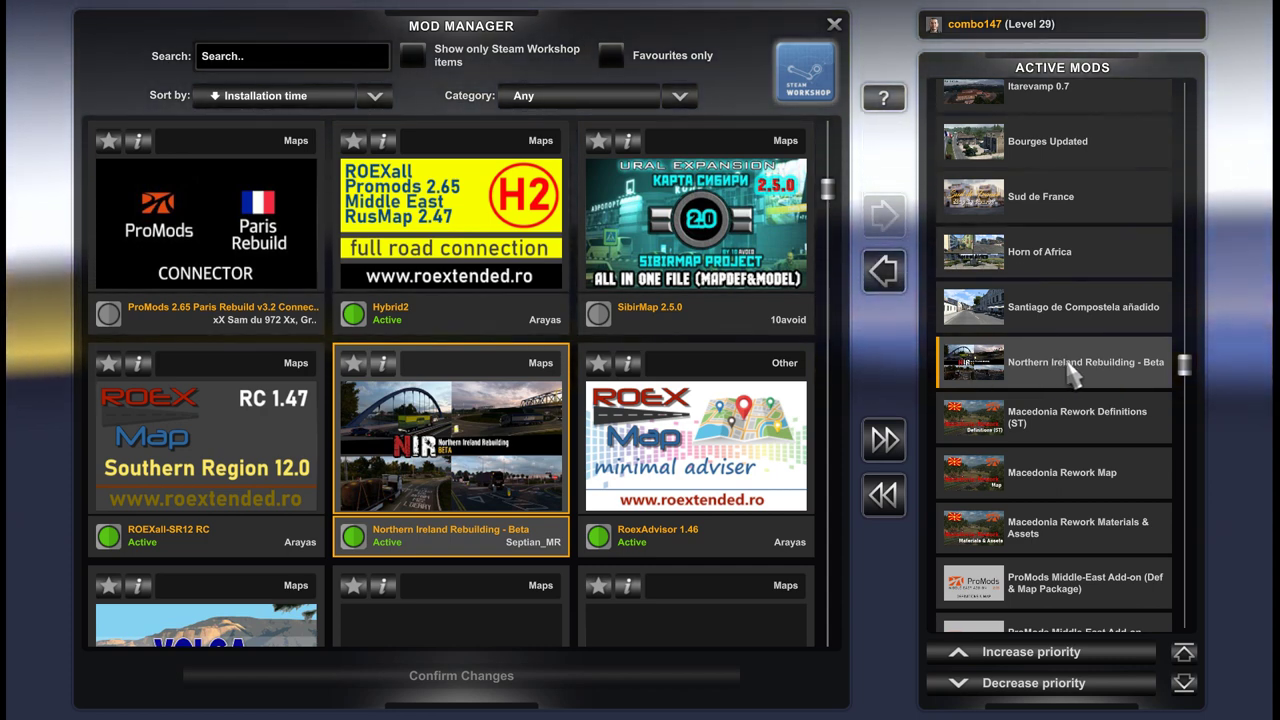
Scroll the Active Mods list up to fiks RusMap_SRmap, RusMap v2.47, Kirov MAP and Peyrat-le-Château
{"action": "scroll", "coordinate": [1073, 372], "scroll_direction": "up", "scroll_amount": 1}
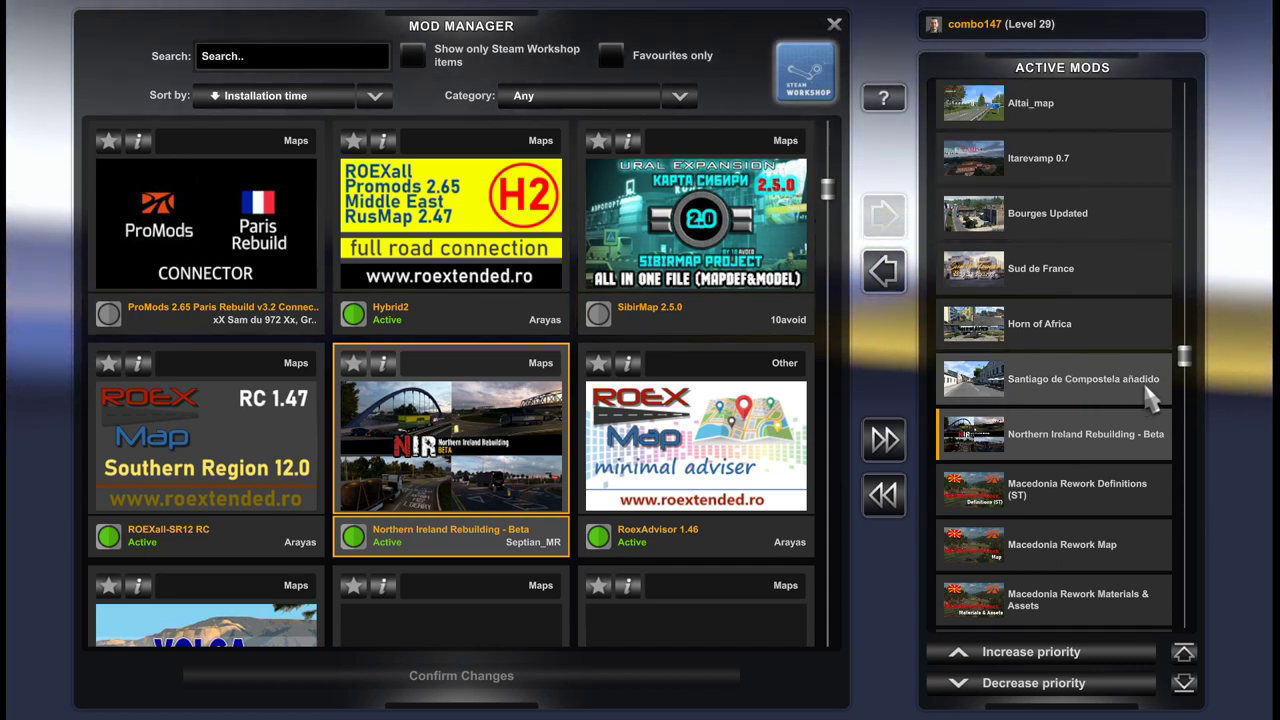
{"action": "scroll", "coordinate": [1150, 398], "scroll_direction": "up", "scroll_amount": 1}
{"action": "scroll", "coordinate": [1150, 398], "scroll_direction": "up", "scroll_amount": 1}
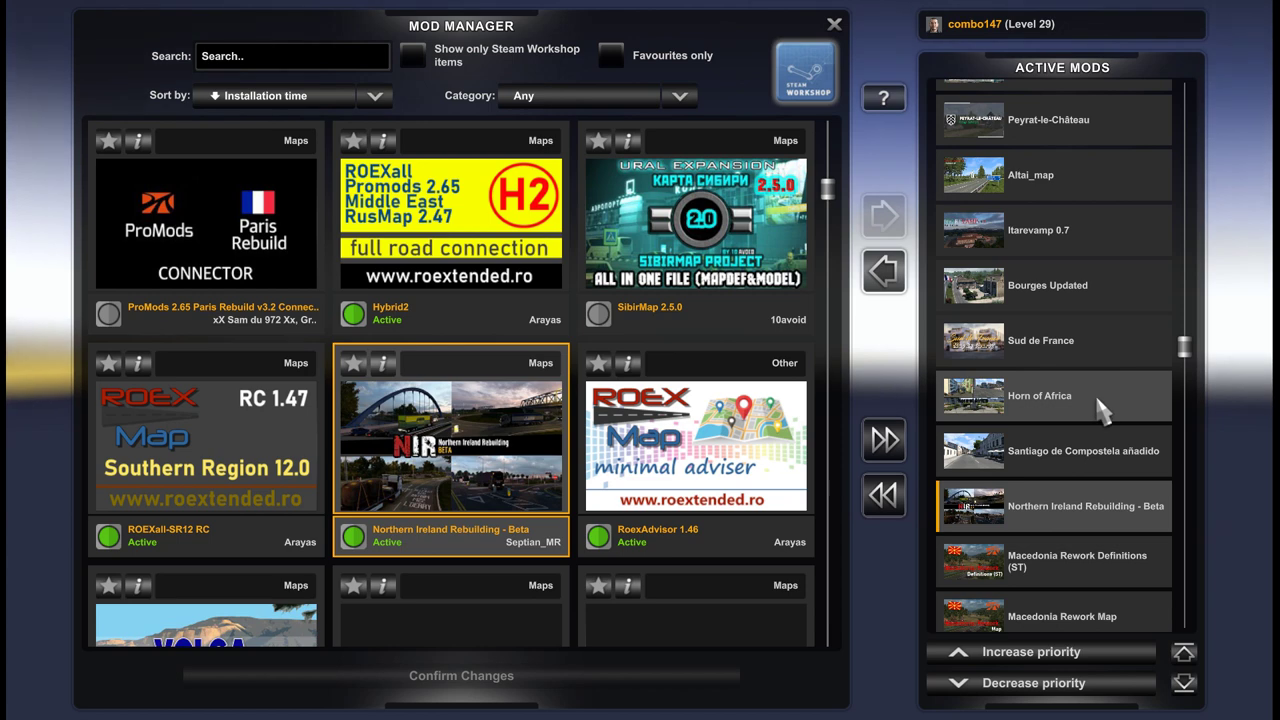
{"action": "scroll", "coordinate": [1100, 408], "scroll_direction": "up", "scroll_amount": 1}
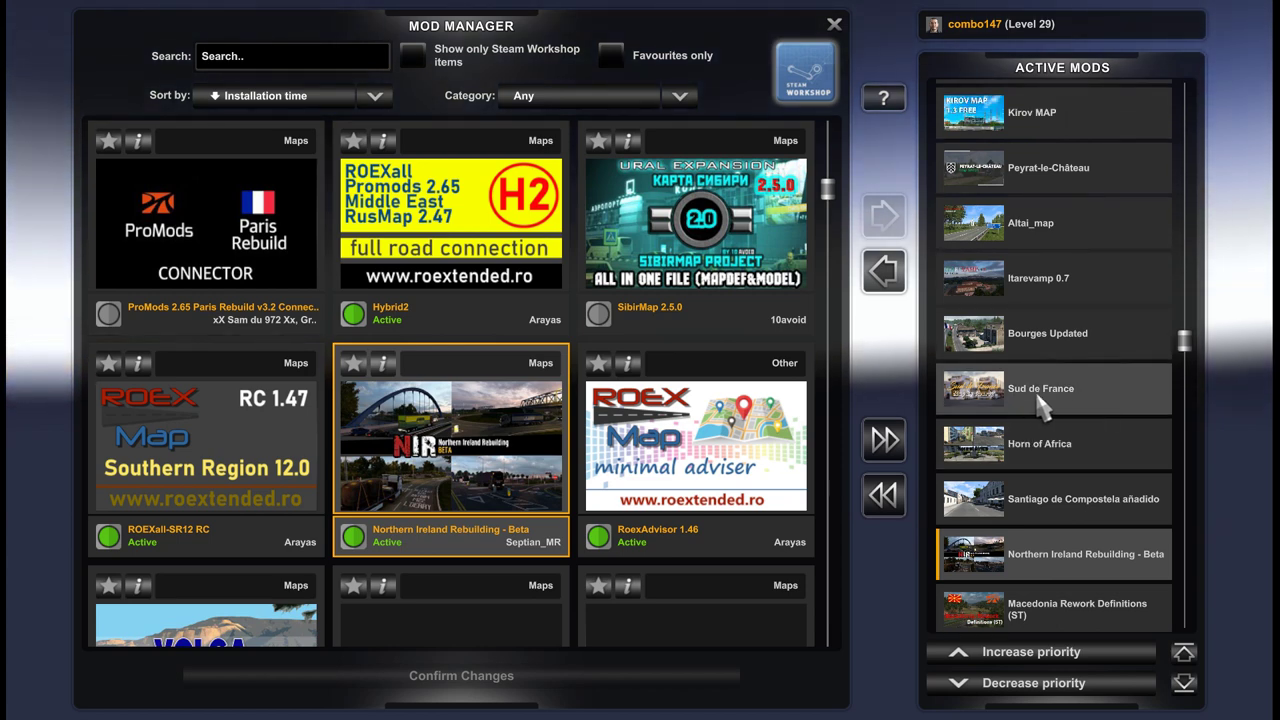
{"action": "scroll", "coordinate": [1097, 405], "scroll_direction": "up", "scroll_amount": 1}
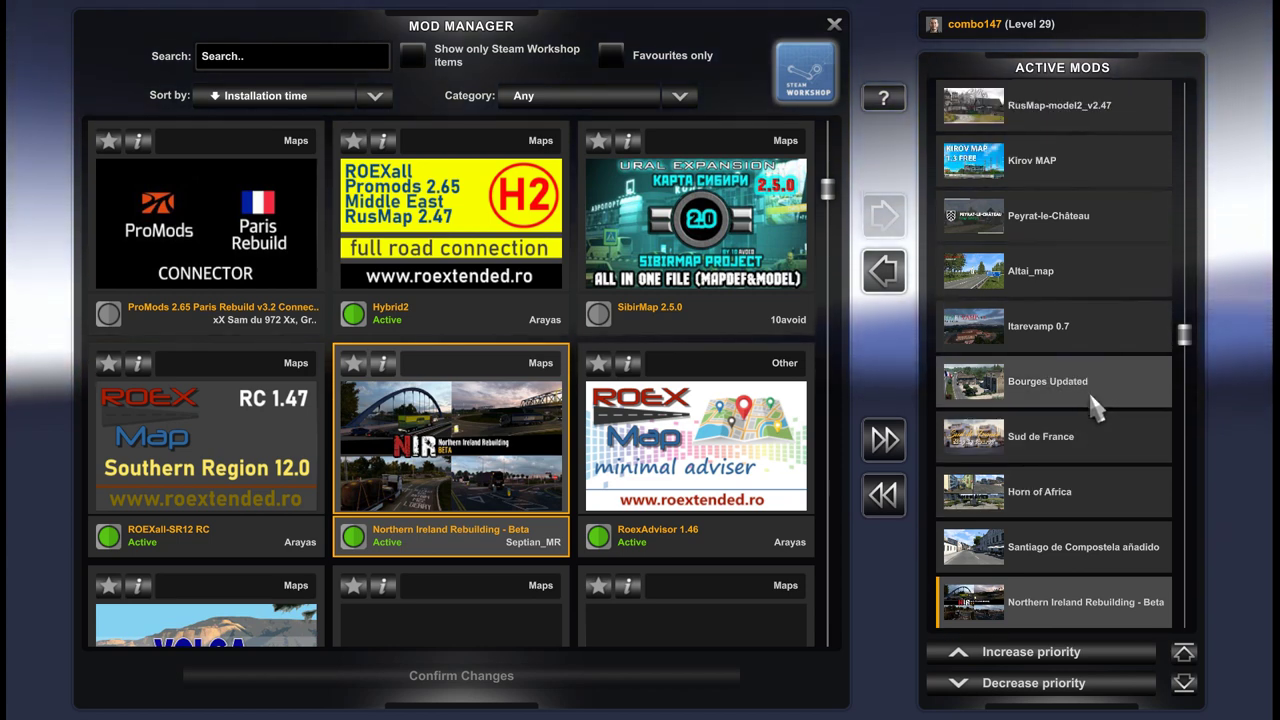
{"action": "scroll", "coordinate": [1090, 384], "scroll_direction": "up", "scroll_amount": 1}
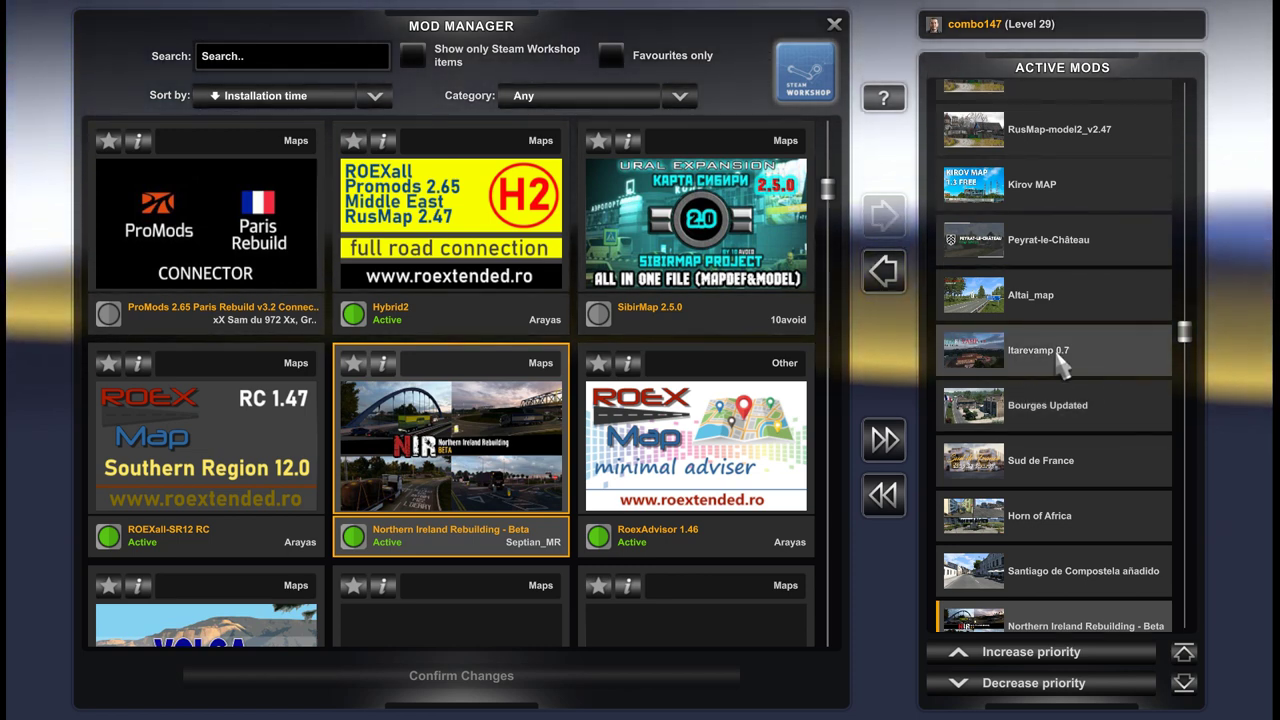
{"action": "scroll", "coordinate": [1113, 368], "scroll_direction": "up", "scroll_amount": 1}
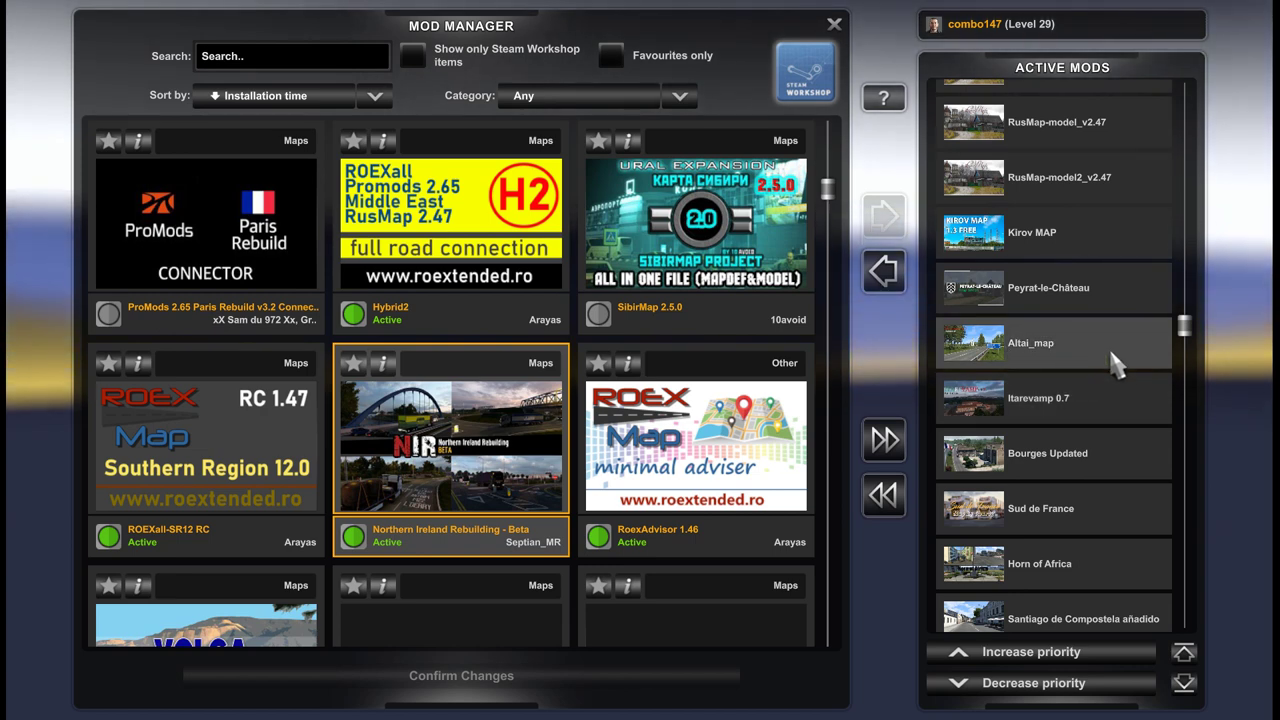
{"action": "scroll", "coordinate": [1095, 370], "scroll_direction": "up", "scroll_amount": 1}
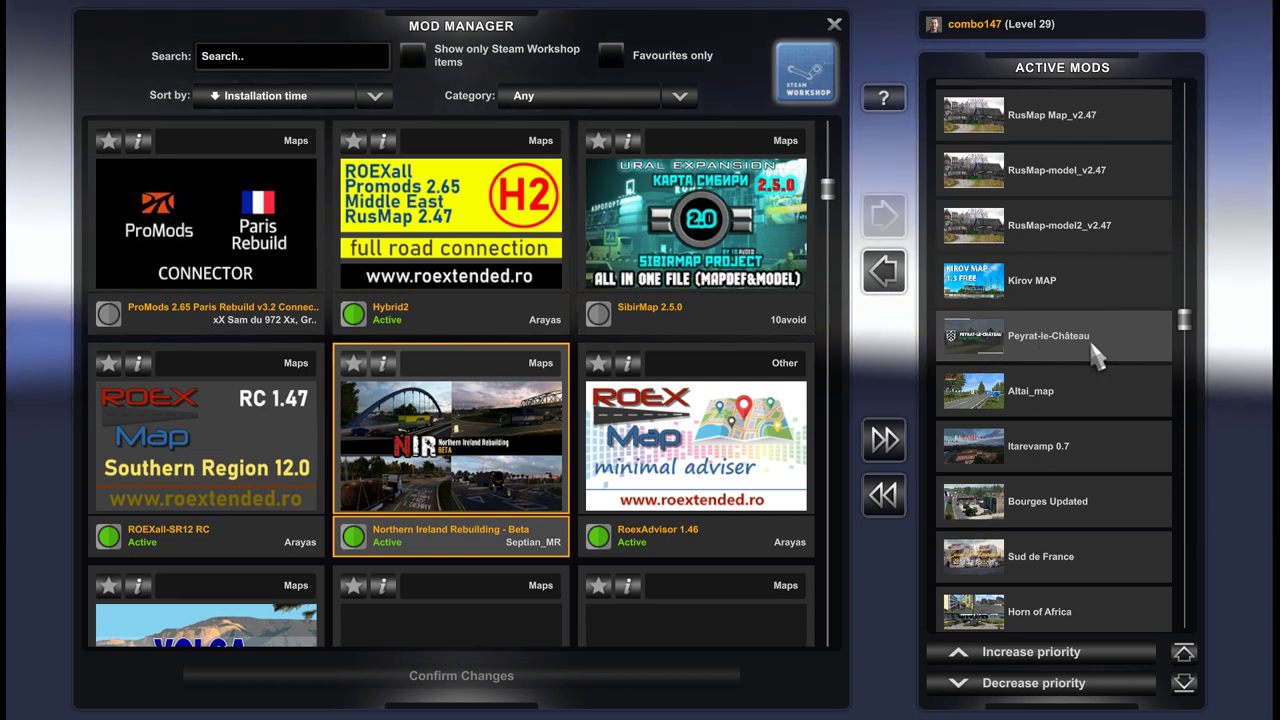
{"action": "scroll", "coordinate": [1097, 355], "scroll_direction": "up", "scroll_amount": 1}
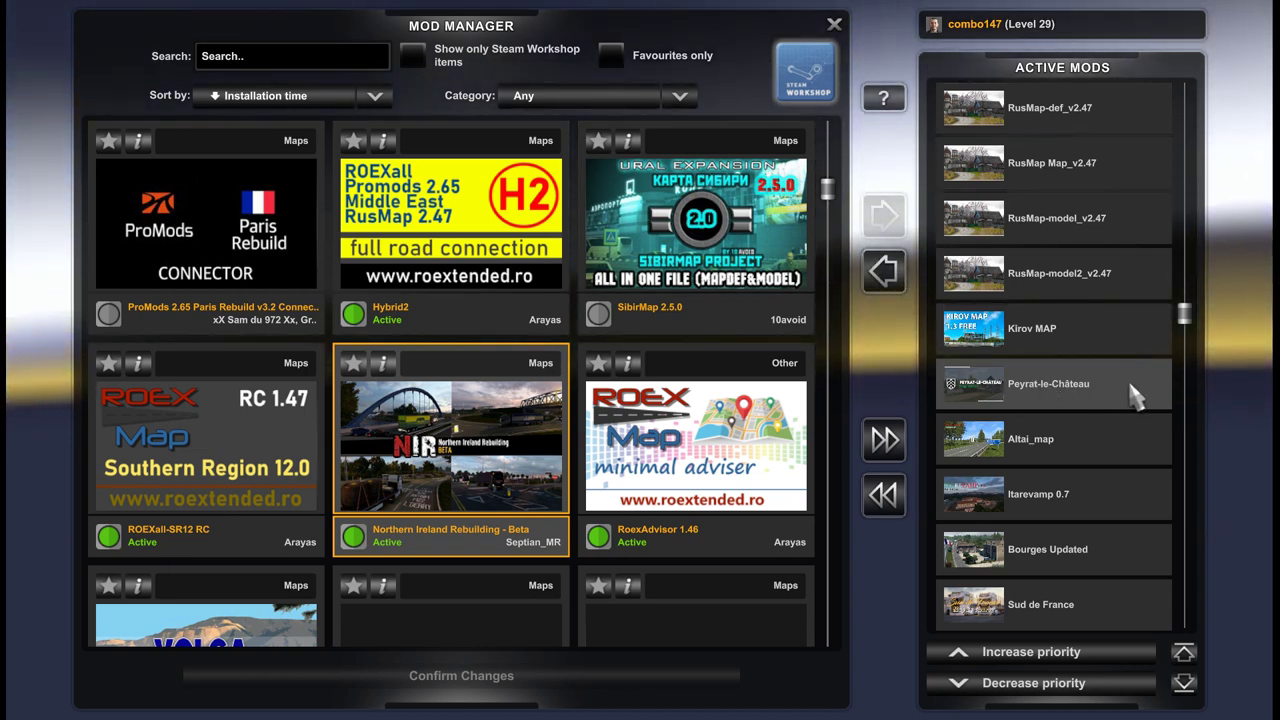
{"action": "scroll", "coordinate": [1100, 396], "scroll_direction": "up", "scroll_amount": 1}
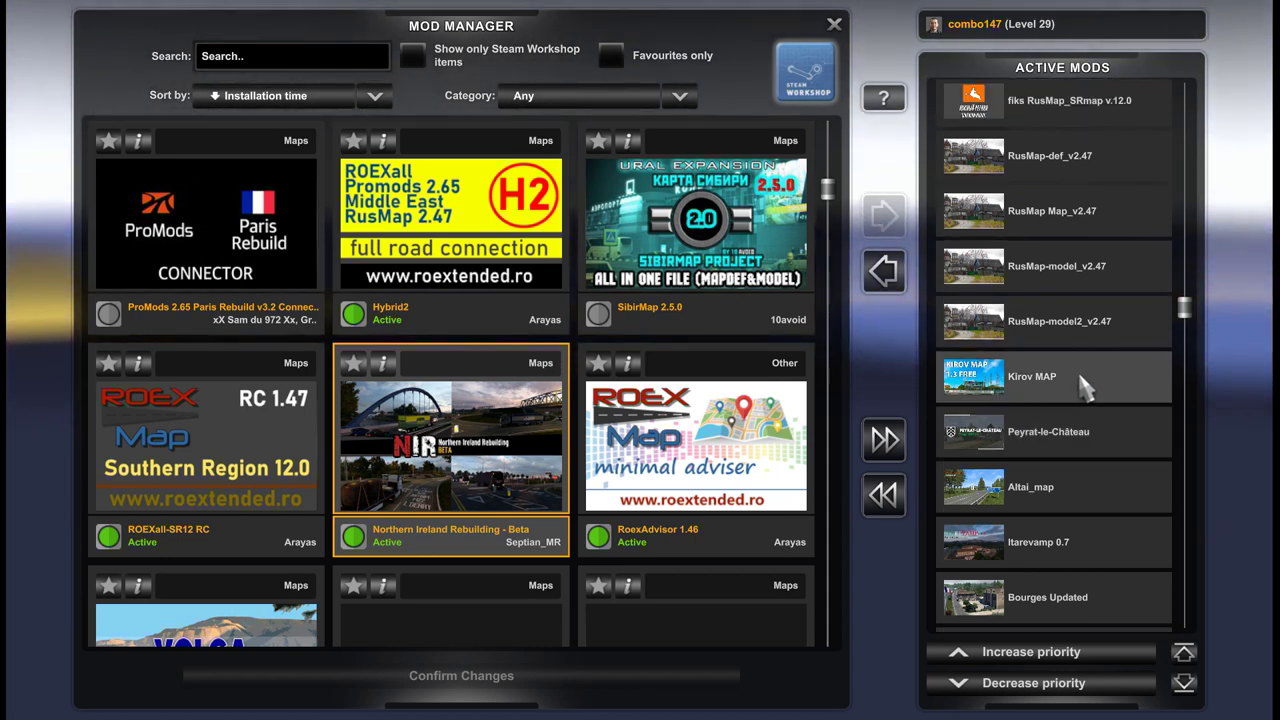
Scroll up to the ROEX Map 3.8 entries and show RX38main4 in the mod grid
{"action": "scroll", "coordinate": [1062, 390], "scroll_direction": "up", "scroll_amount": 1}
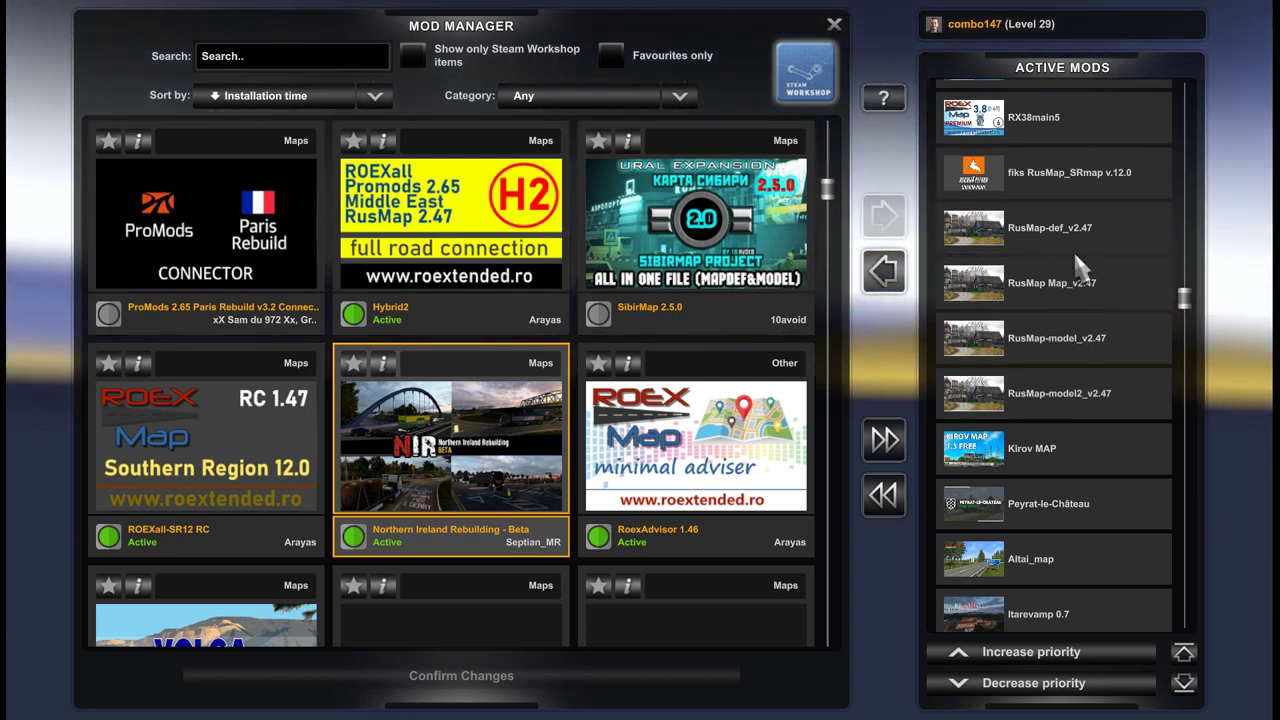
{"action": "scroll", "coordinate": [1075, 232], "scroll_direction": "up", "scroll_amount": 1}
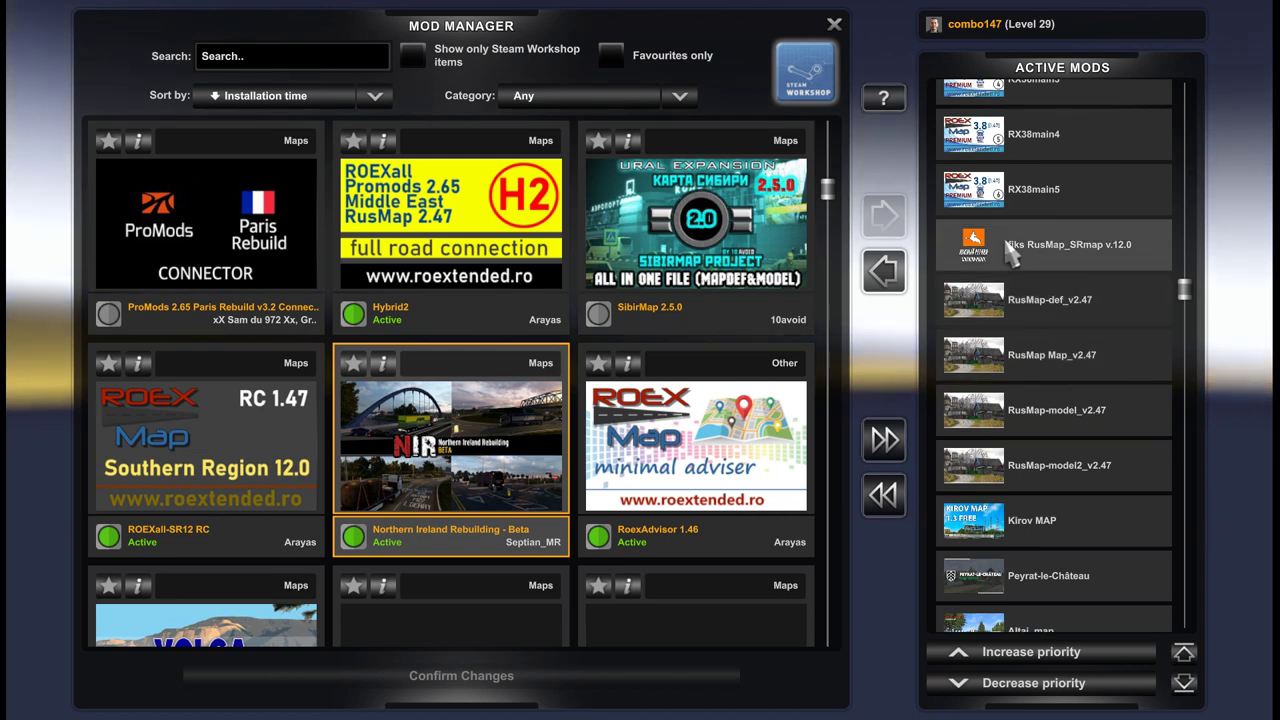
{"action": "scroll", "coordinate": [1118, 285], "scroll_direction": "up", "scroll_amount": 2}
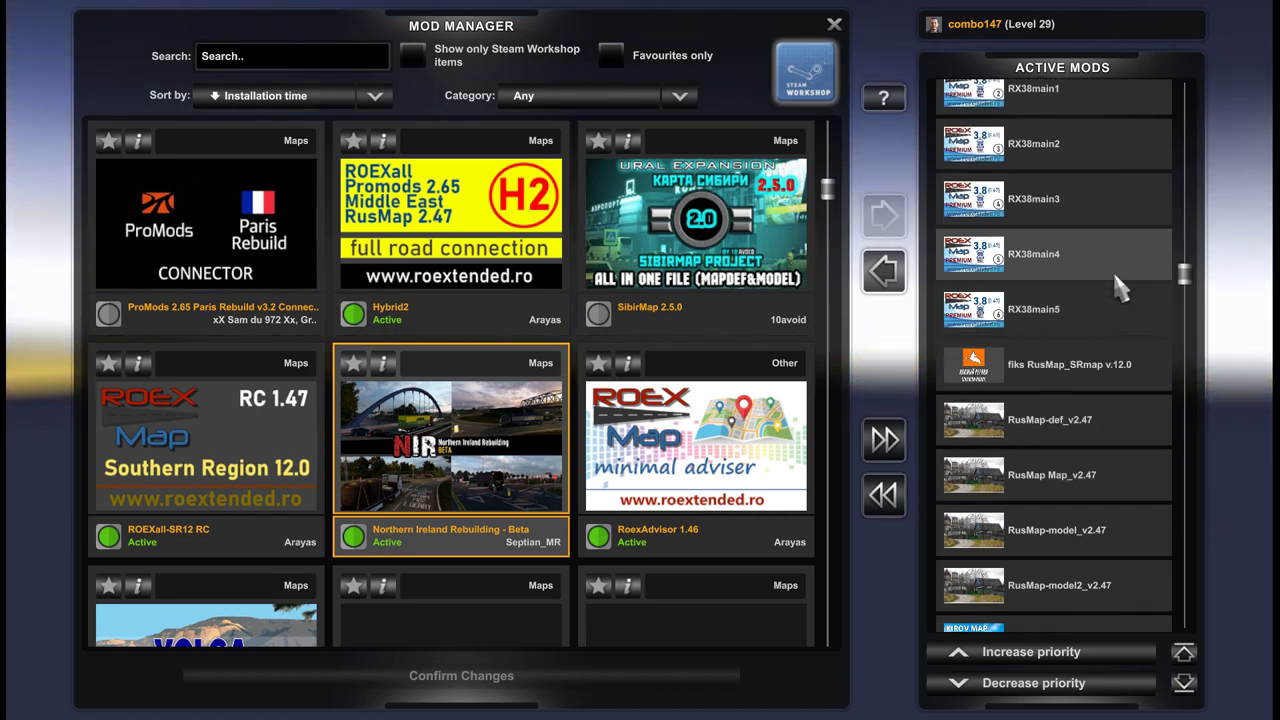
{"action": "scroll", "coordinate": [1118, 287], "scroll_direction": "up", "scroll_amount": 1}
{"action": "scroll", "coordinate": [1115, 335], "scroll_direction": "up", "scroll_amount": 1}
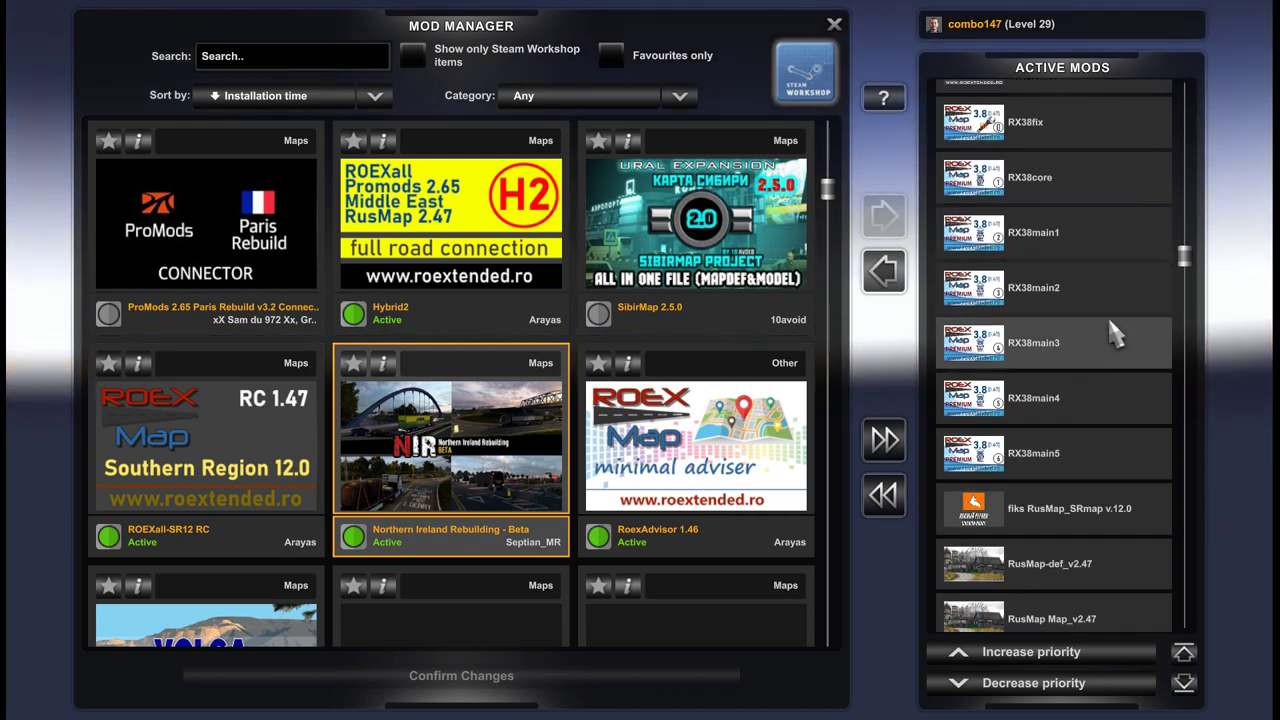
{"action": "scroll", "coordinate": [1112, 380], "scroll_direction": "up", "scroll_amount": 1}
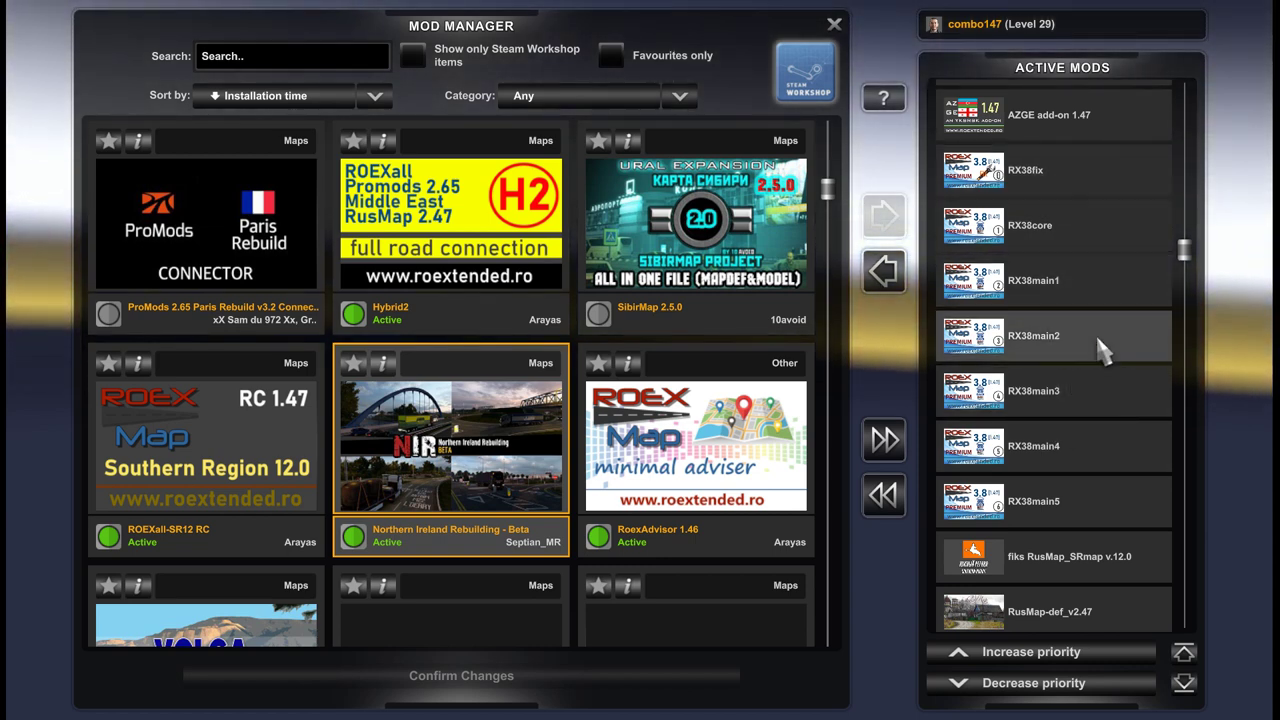
{"action": "scroll", "coordinate": [1030, 430], "scroll_direction": "up", "scroll_amount": 1}
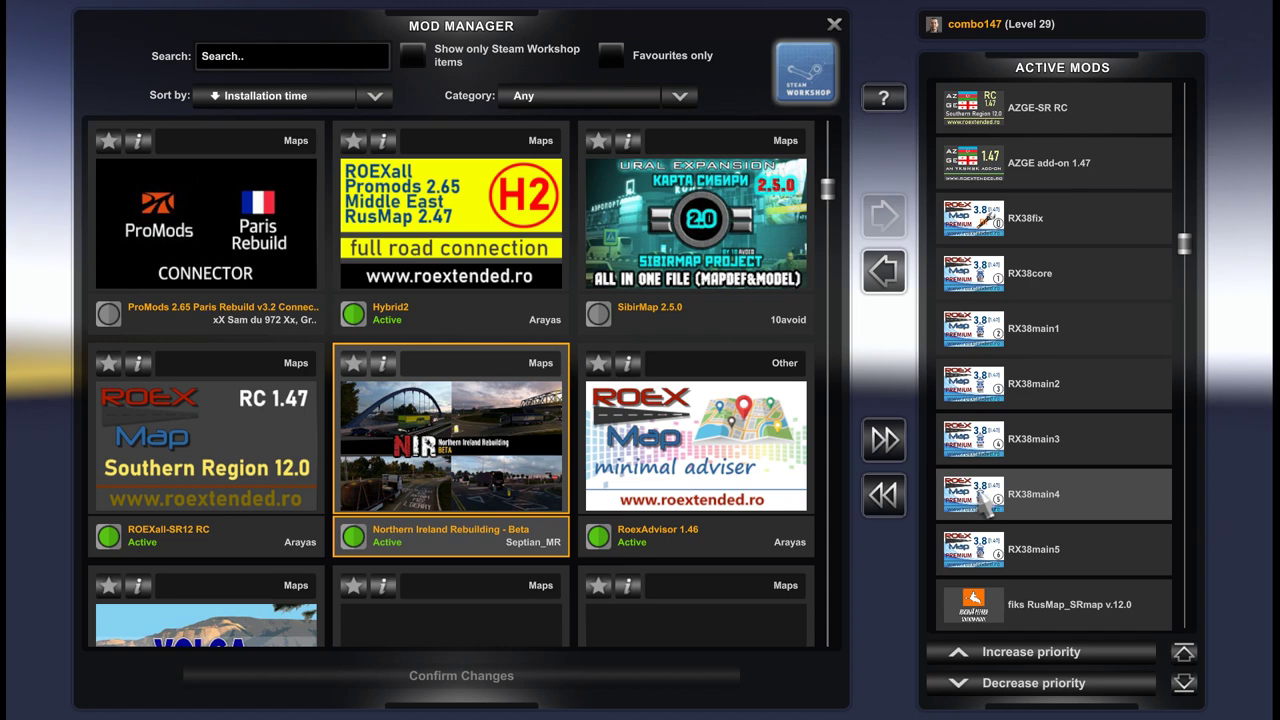
{"action": "left_click", "coordinate": [1003, 512]}
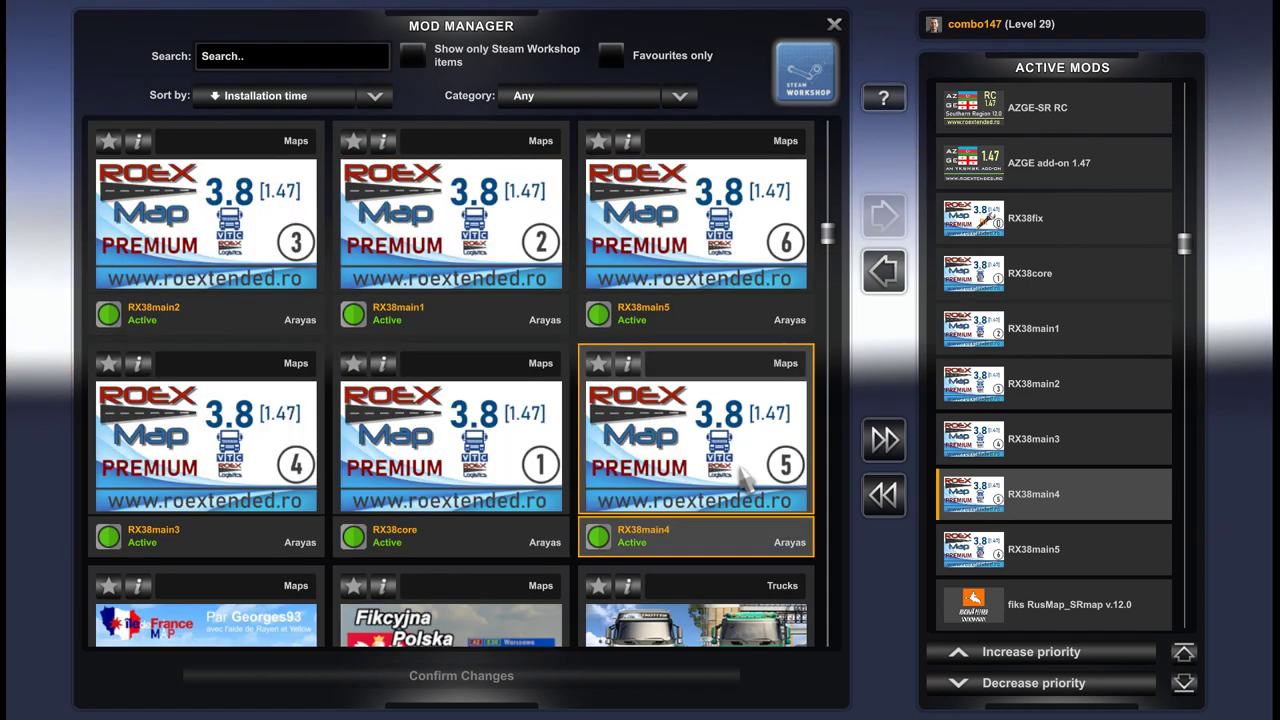
{"action": "scroll", "coordinate": [1112, 485], "scroll_direction": "up", "scroll_amount": 1}
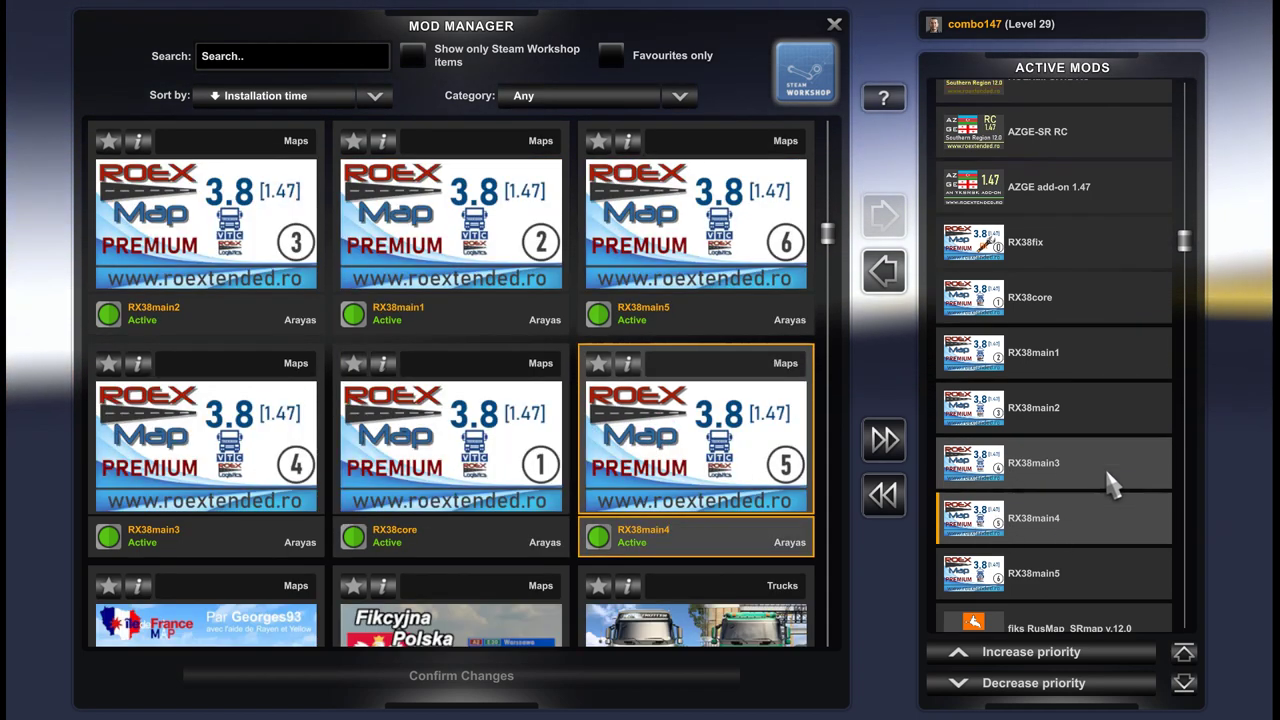
{"action": "scroll", "coordinate": [1110, 480], "scroll_direction": "up", "scroll_amount": 1}
{"action": "scroll", "coordinate": [1108, 475], "scroll_direction": "up", "scroll_amount": 1}
{"action": "scroll", "coordinate": [1104, 468], "scroll_direction": "up", "scroll_amount": 1}
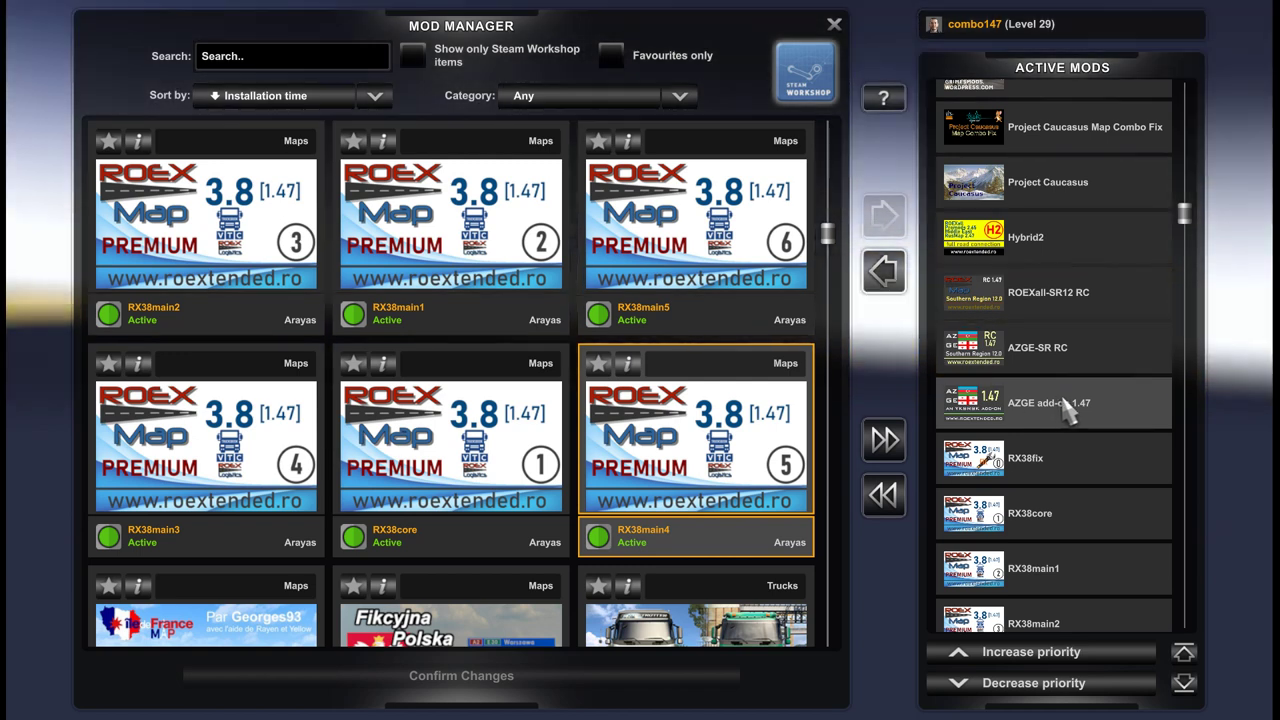
{"action": "left_click", "coordinate": [1046, 412]}
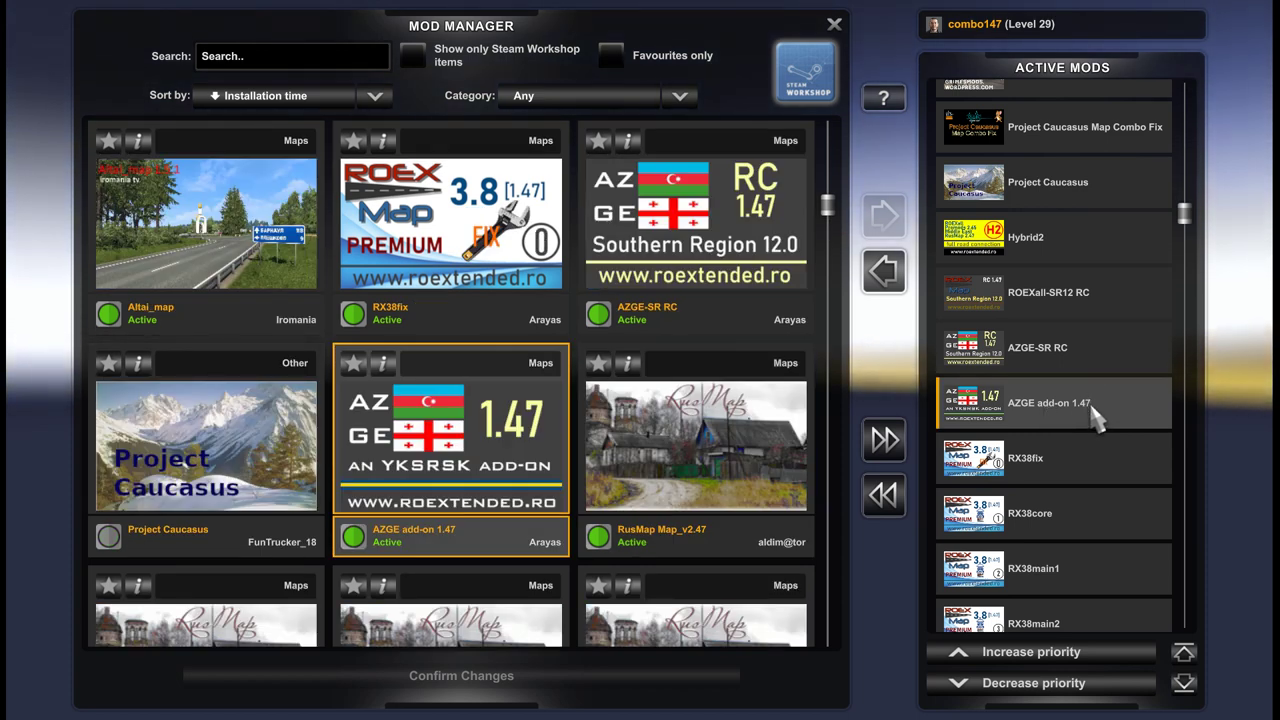
{"action": "scroll", "coordinate": [1092, 412], "scroll_direction": "up", "scroll_amount": 1}
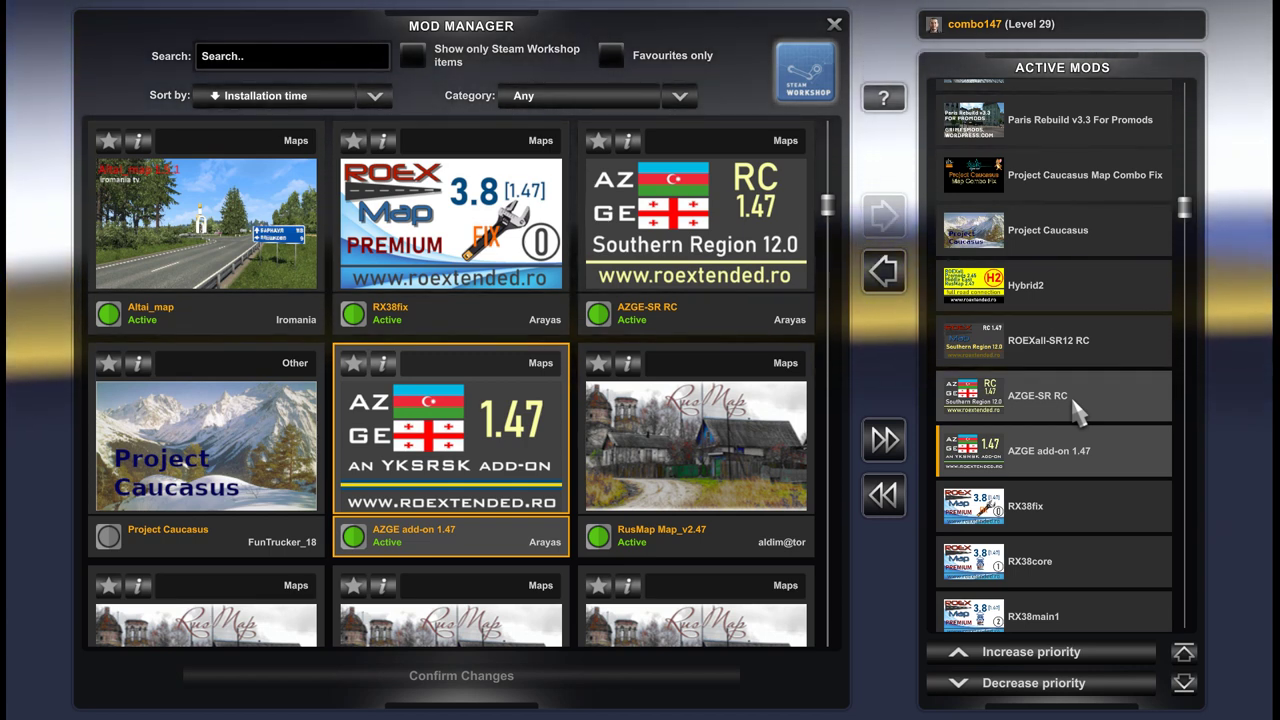
{"action": "scroll", "coordinate": [1032, 428], "scroll_direction": "up", "scroll_amount": 2}
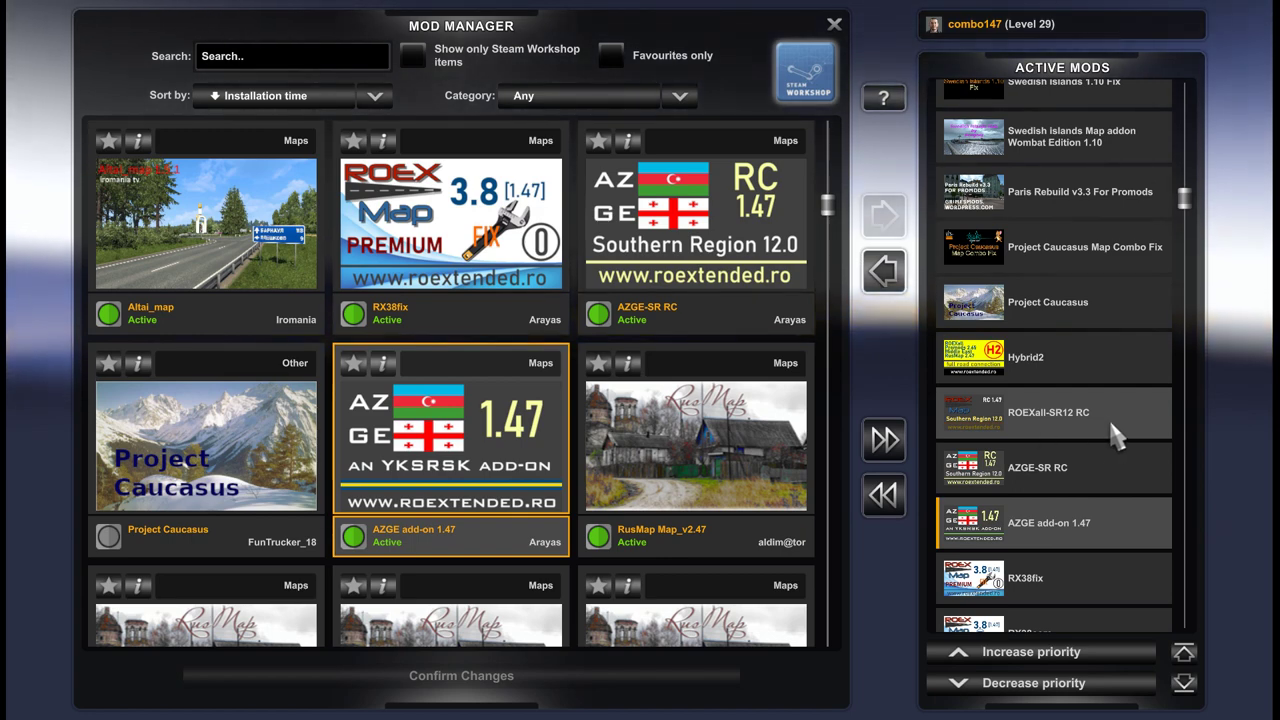
{"action": "scroll", "coordinate": [1078, 410], "scroll_direction": "up", "scroll_amount": 2}
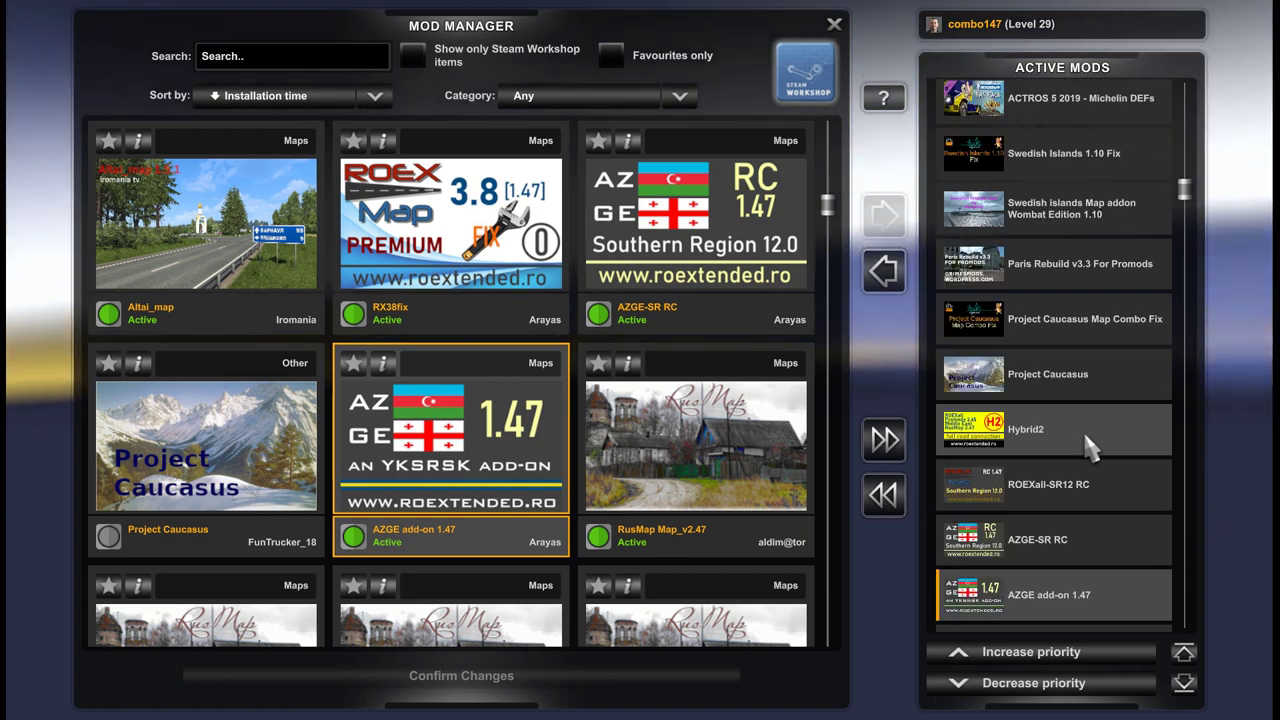
{"action": "left_click", "coordinate": [1087, 449]}
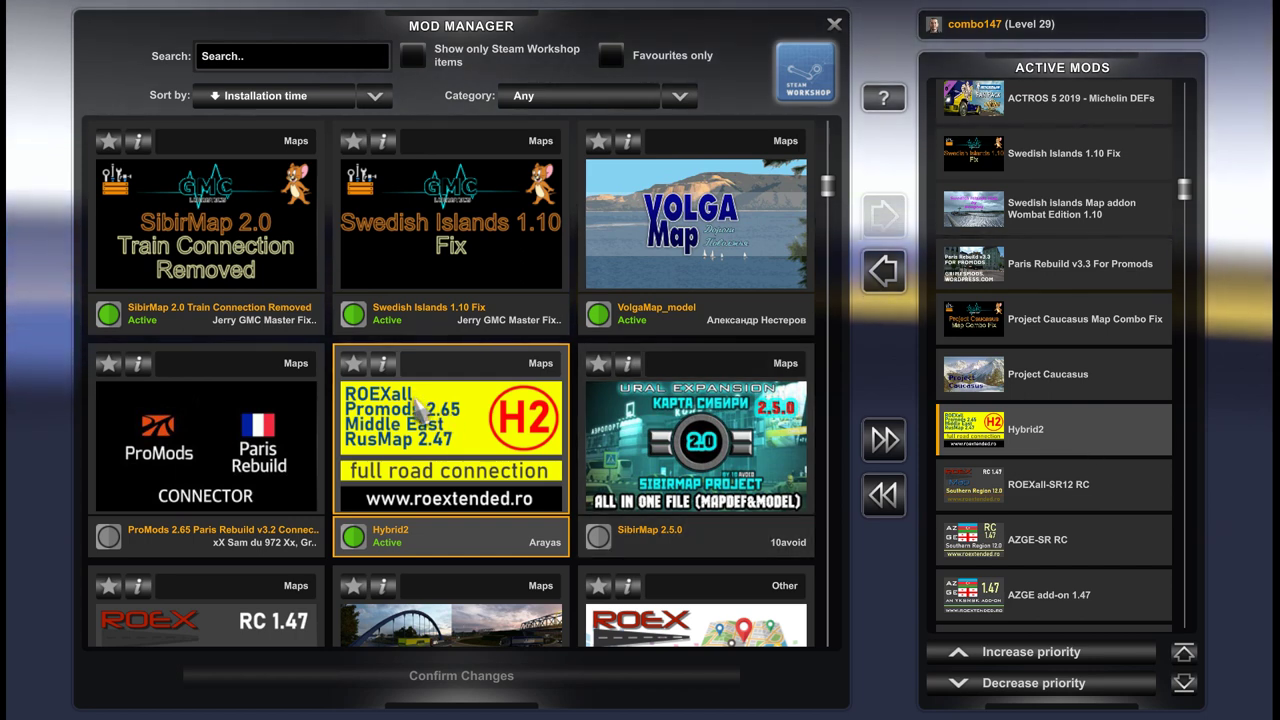
{"action": "scroll", "coordinate": [1108, 457], "scroll_direction": "up", "scroll_amount": 1}
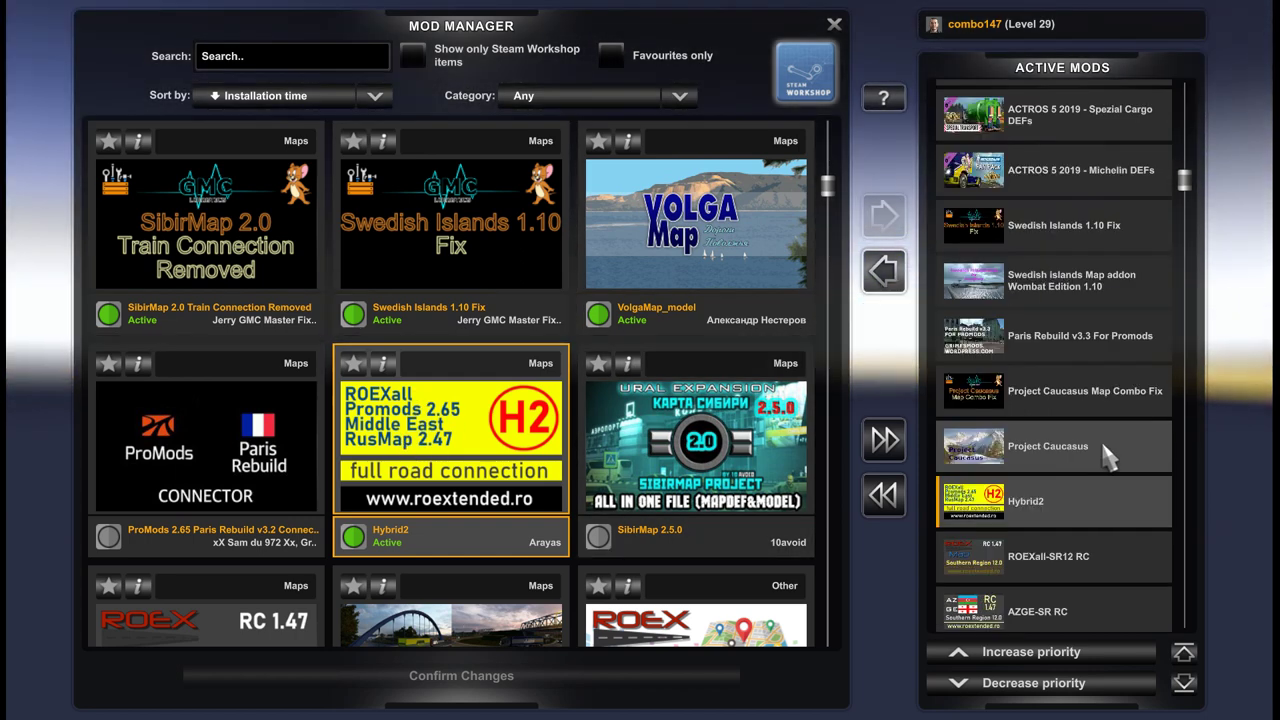
{"action": "left_click", "coordinate": [1090, 452]}
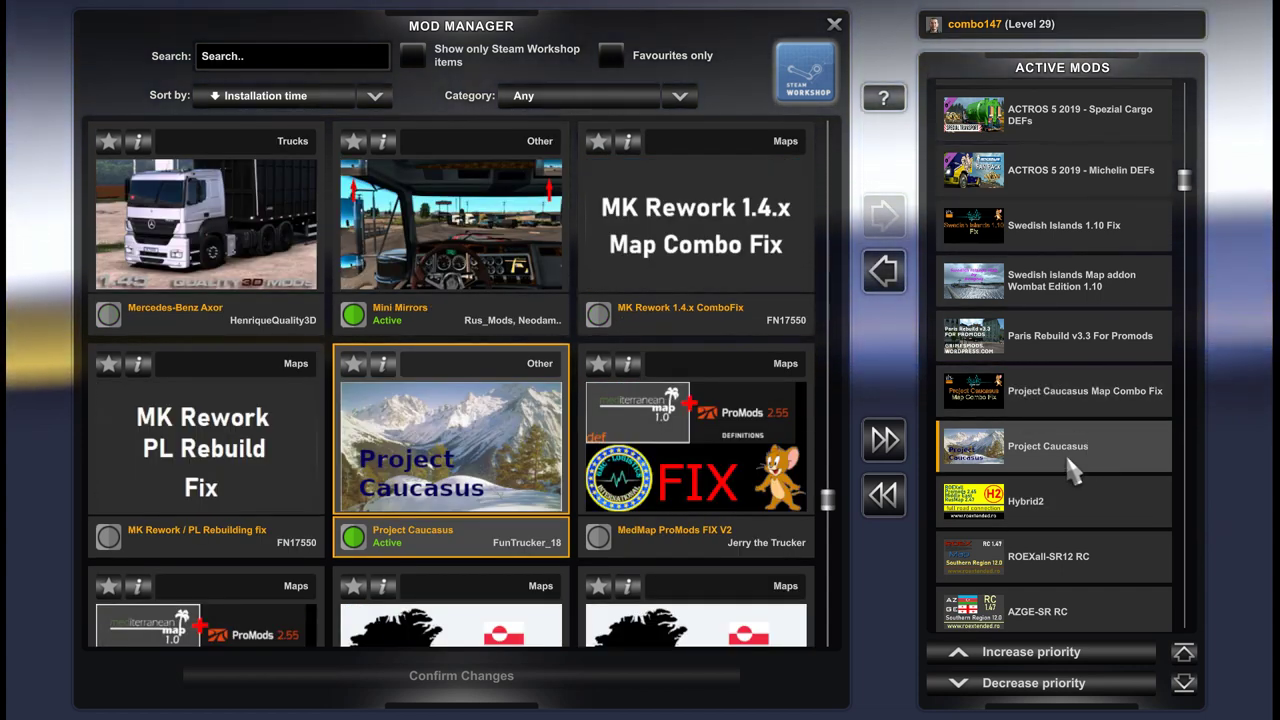
{"action": "scroll", "coordinate": [1077, 463], "scroll_direction": "up", "scroll_amount": 1}
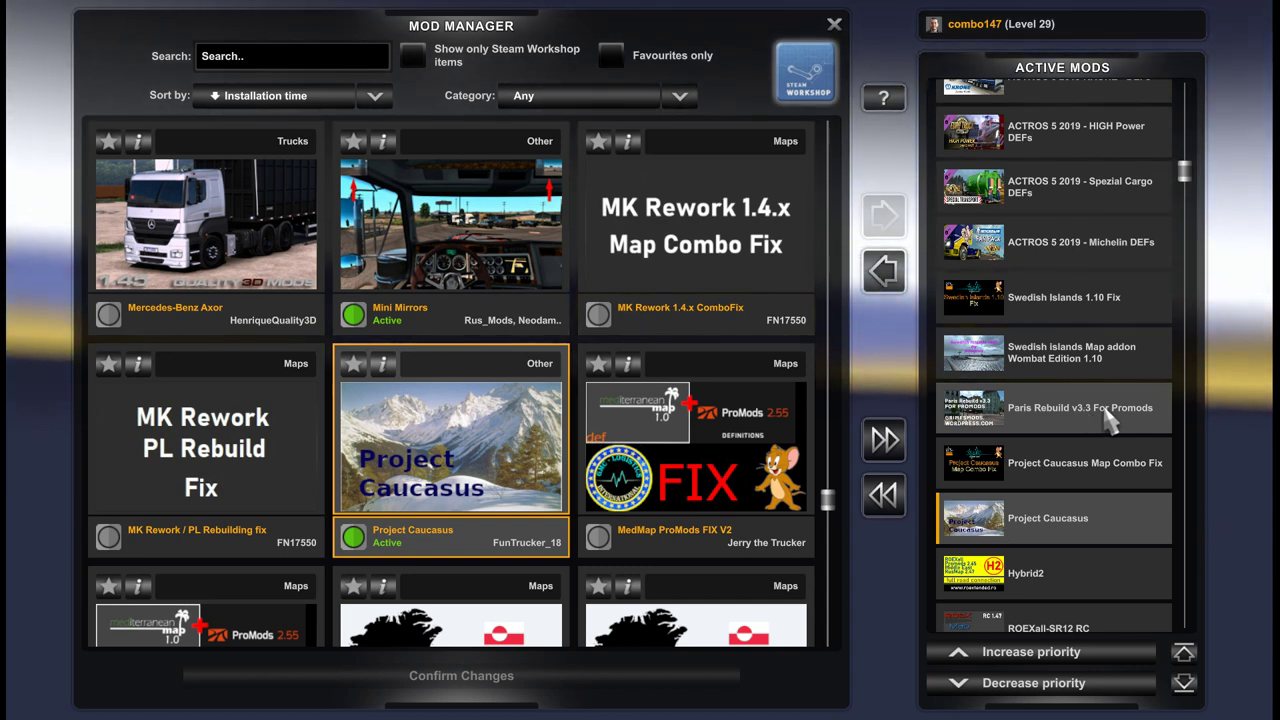
{"action": "scroll", "coordinate": [1106, 424], "scroll_direction": "up", "scroll_amount": 1}
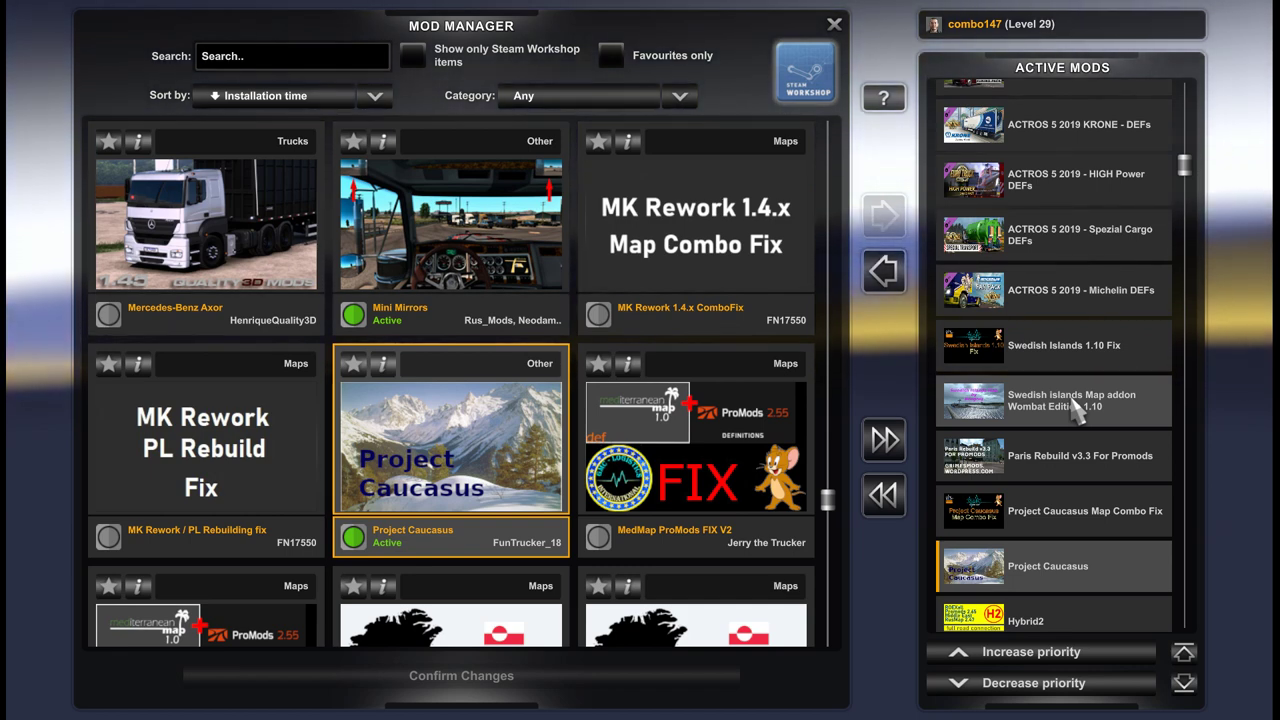
{"action": "scroll", "coordinate": [1075, 410], "scroll_direction": "up", "scroll_amount": 1}
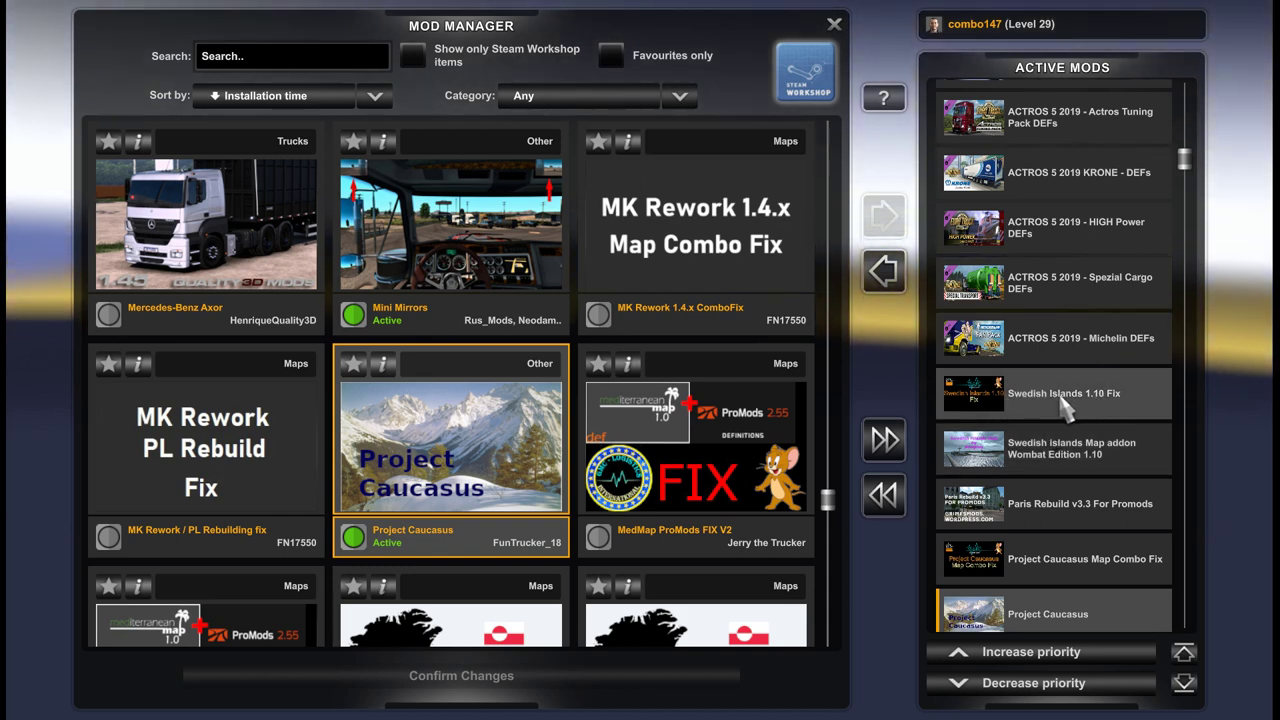
{"action": "scroll", "coordinate": [1097, 402], "scroll_direction": "up", "scroll_amount": 1}
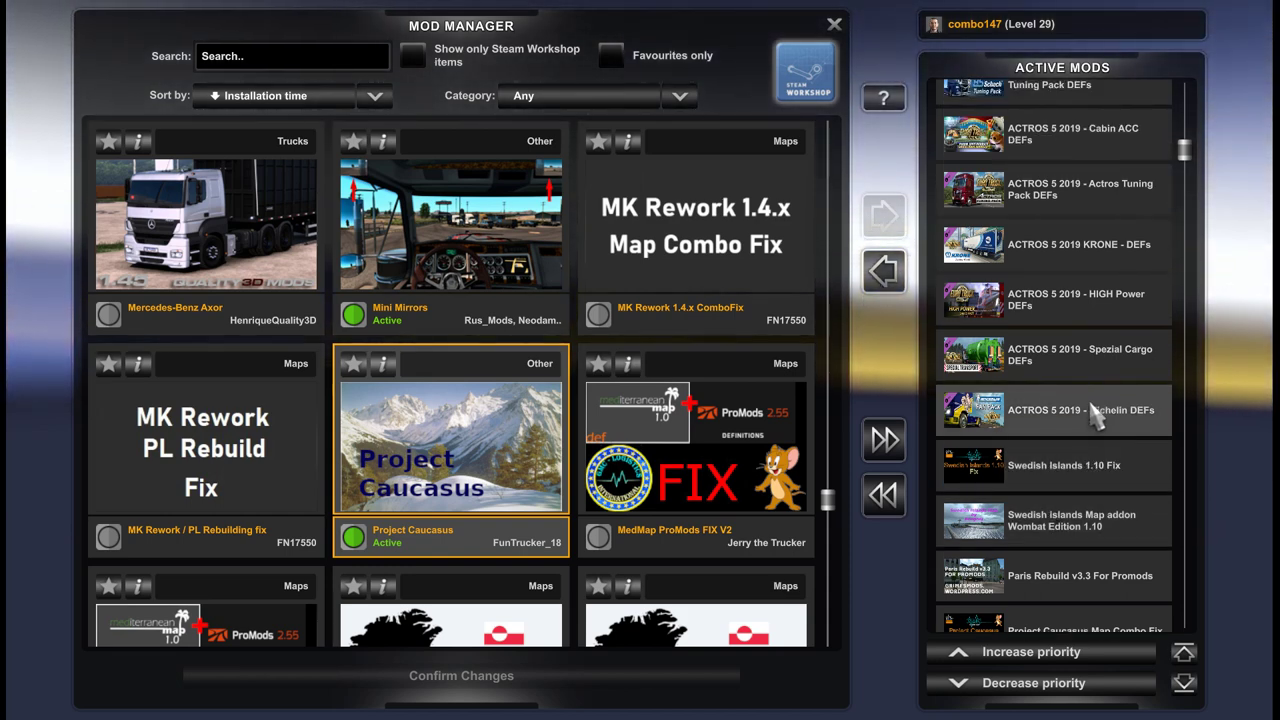
{"action": "scroll", "coordinate": [1096, 420], "scroll_direction": "up", "scroll_amount": 2}
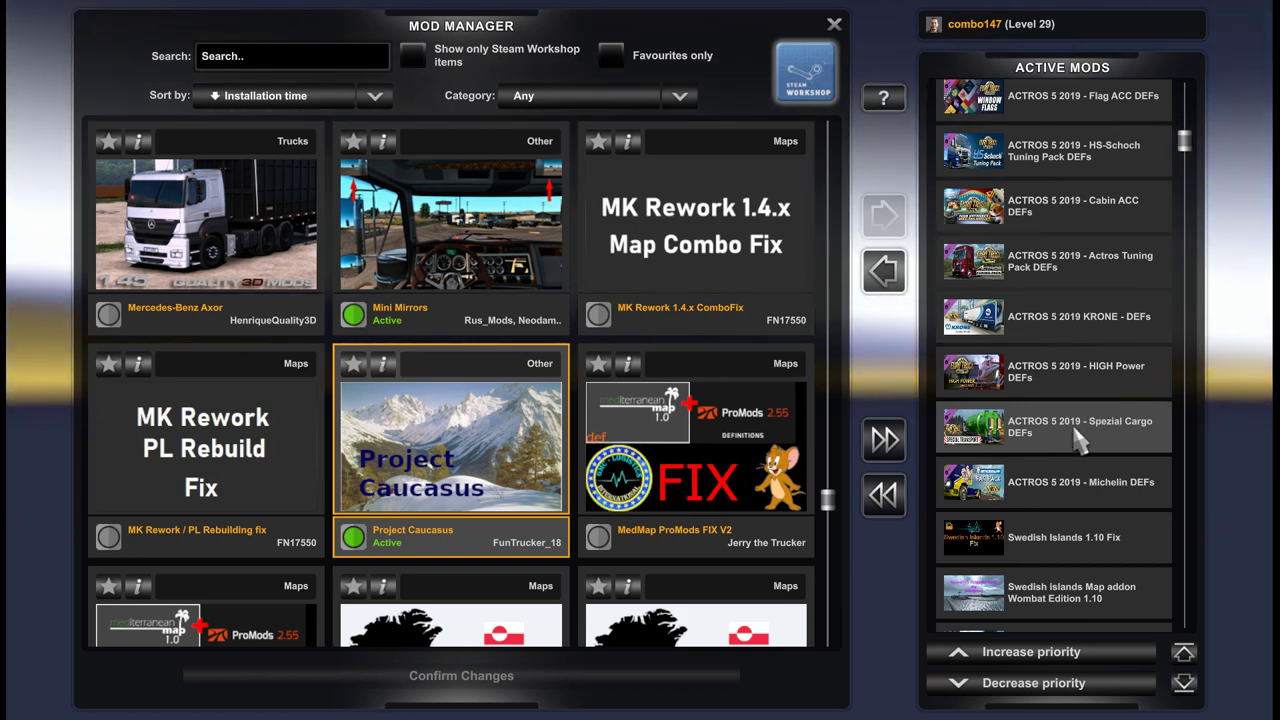
{"action": "scroll", "coordinate": [1080, 470], "scroll_direction": "up", "scroll_amount": 2}
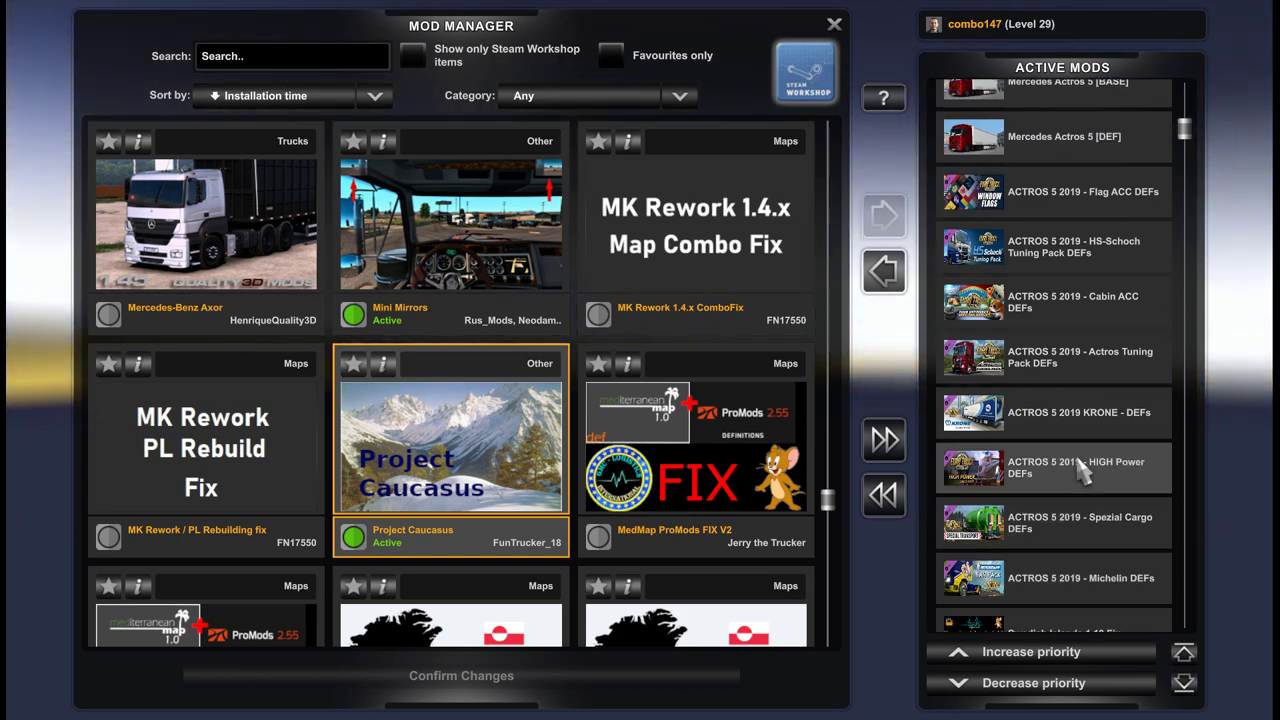
{"action": "scroll", "coordinate": [1082, 474], "scroll_direction": "up", "scroll_amount": 2}
{"action": "scroll", "coordinate": [1082, 474], "scroll_direction": "up", "scroll_amount": 2}
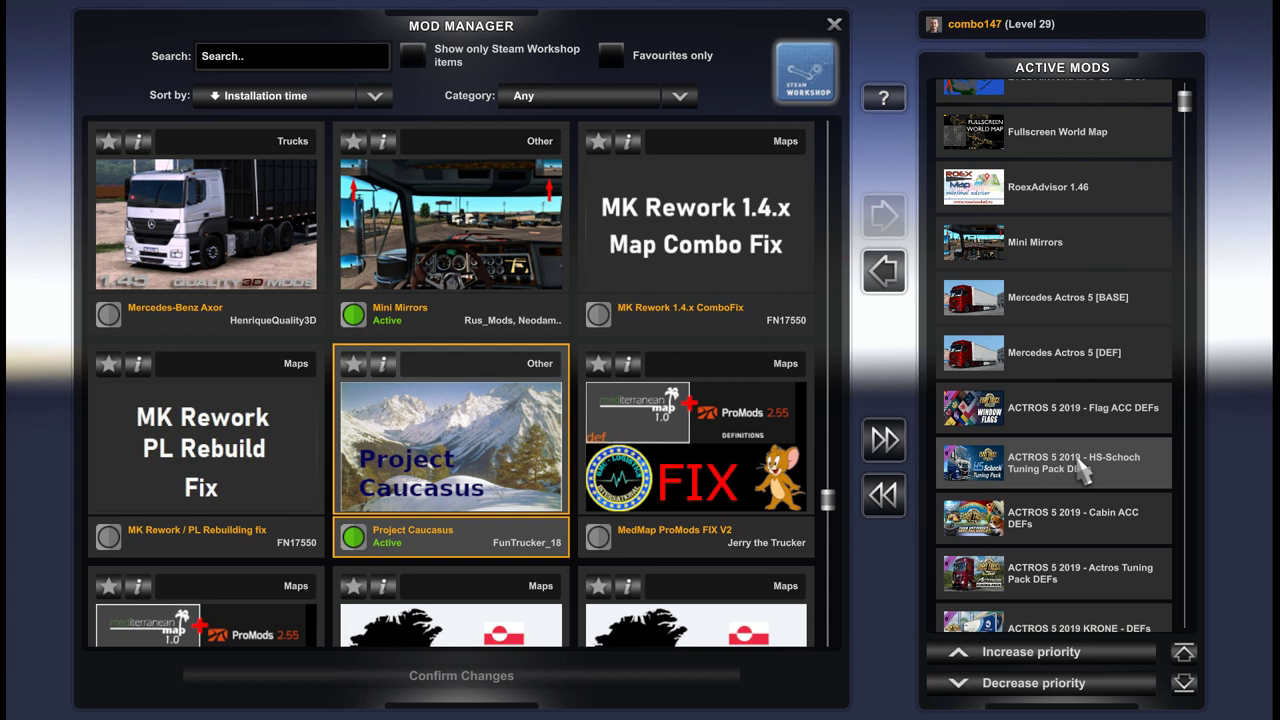
{"action": "scroll", "coordinate": [1083, 474], "scroll_direction": "up", "scroll_amount": 1}
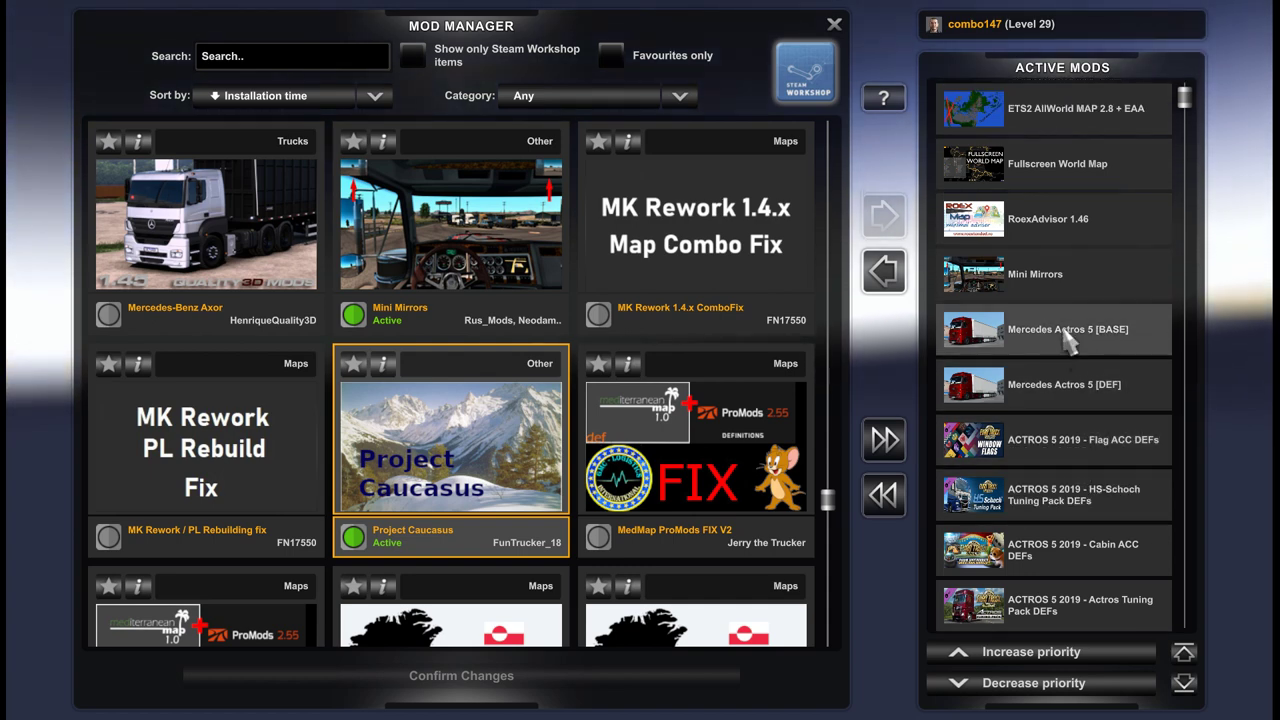
{"action": "scroll", "coordinate": [990, 350], "scroll_direction": "down", "scroll_amount": 2}
{"action": "scroll", "coordinate": [1090, 455], "scroll_direction": "down", "scroll_amount": 2}
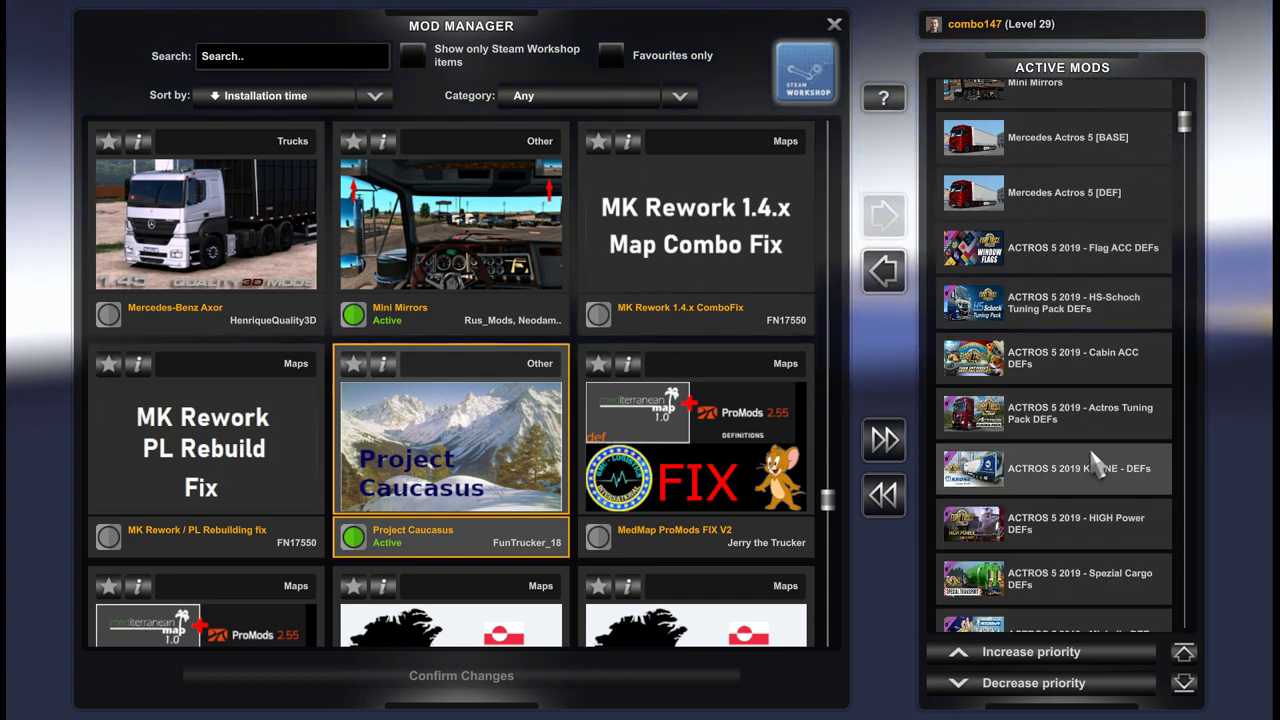
{"action": "scroll", "coordinate": [1091, 470], "scroll_direction": "down", "scroll_amount": 1}
{"action": "scroll", "coordinate": [1092, 500], "scroll_direction": "down", "scroll_amount": 1}
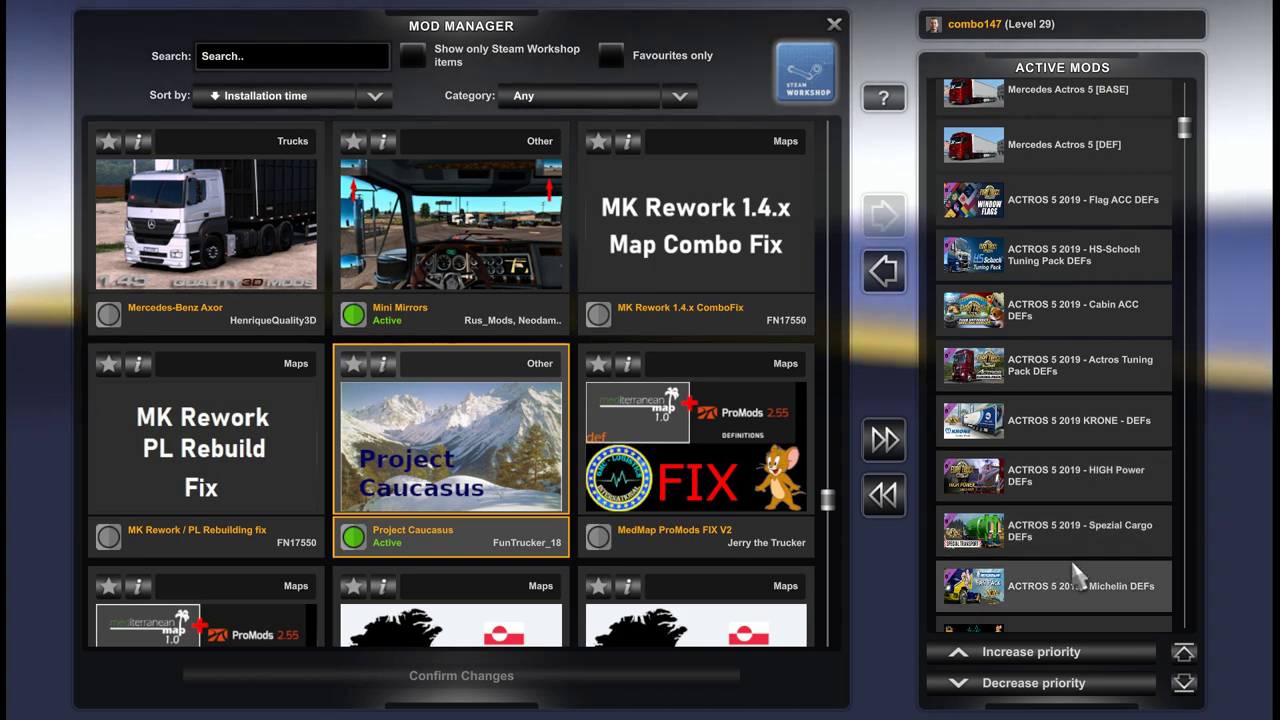
{"action": "scroll", "coordinate": [1057, 338], "scroll_direction": "up", "scroll_amount": 2}
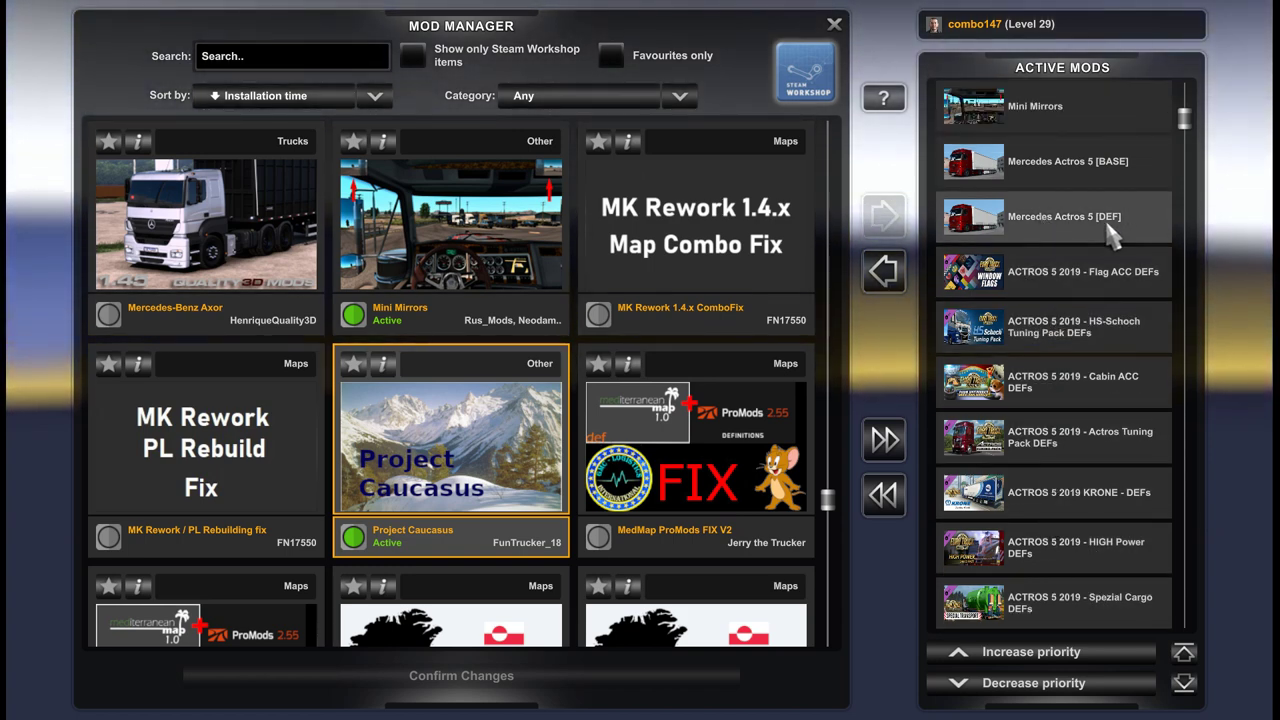
{"action": "scroll", "coordinate": [1110, 240], "scroll_direction": "up", "scroll_amount": 1}
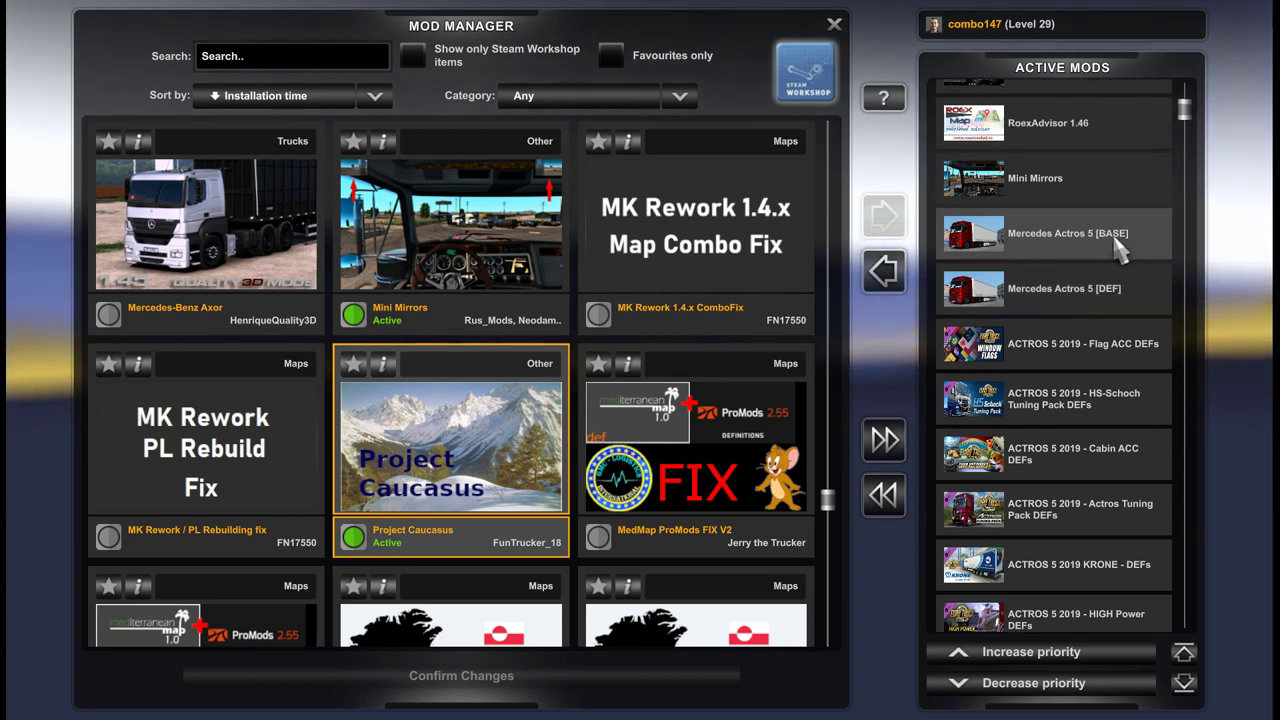
{"action": "left_click", "coordinate": [1118, 250]}
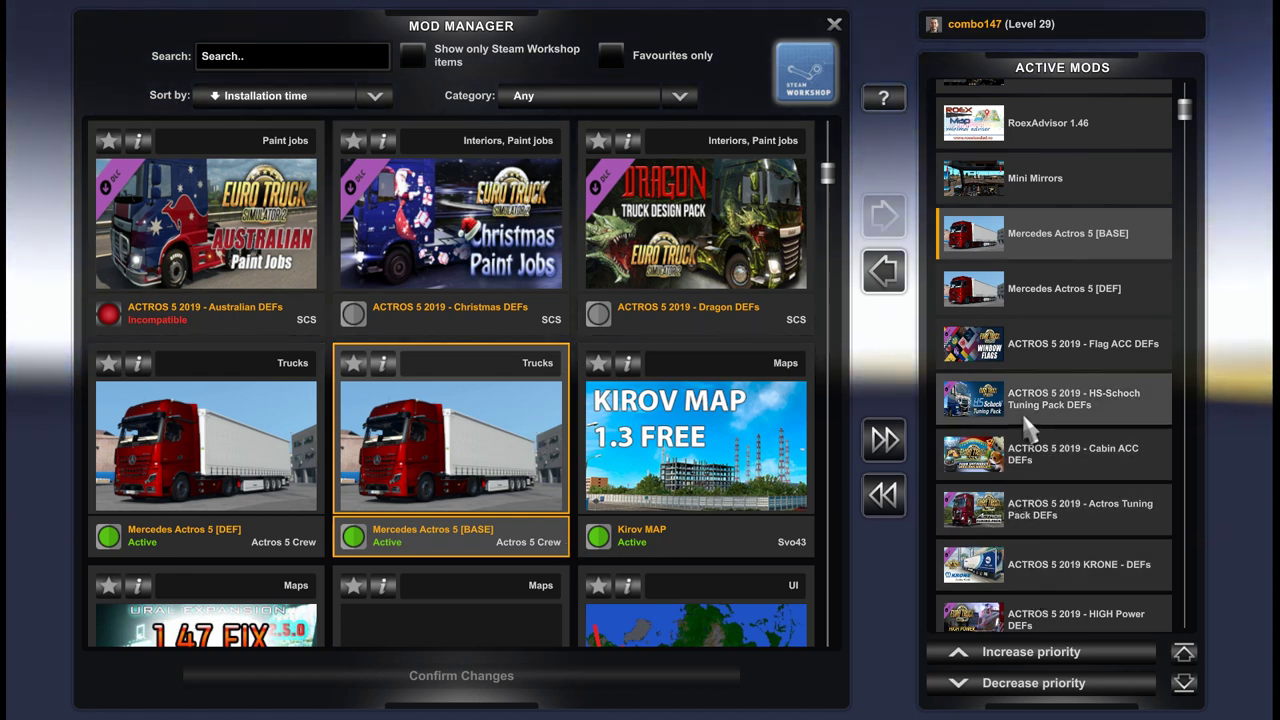
{"action": "scroll", "coordinate": [1030, 428], "scroll_direction": "up", "scroll_amount": 2}
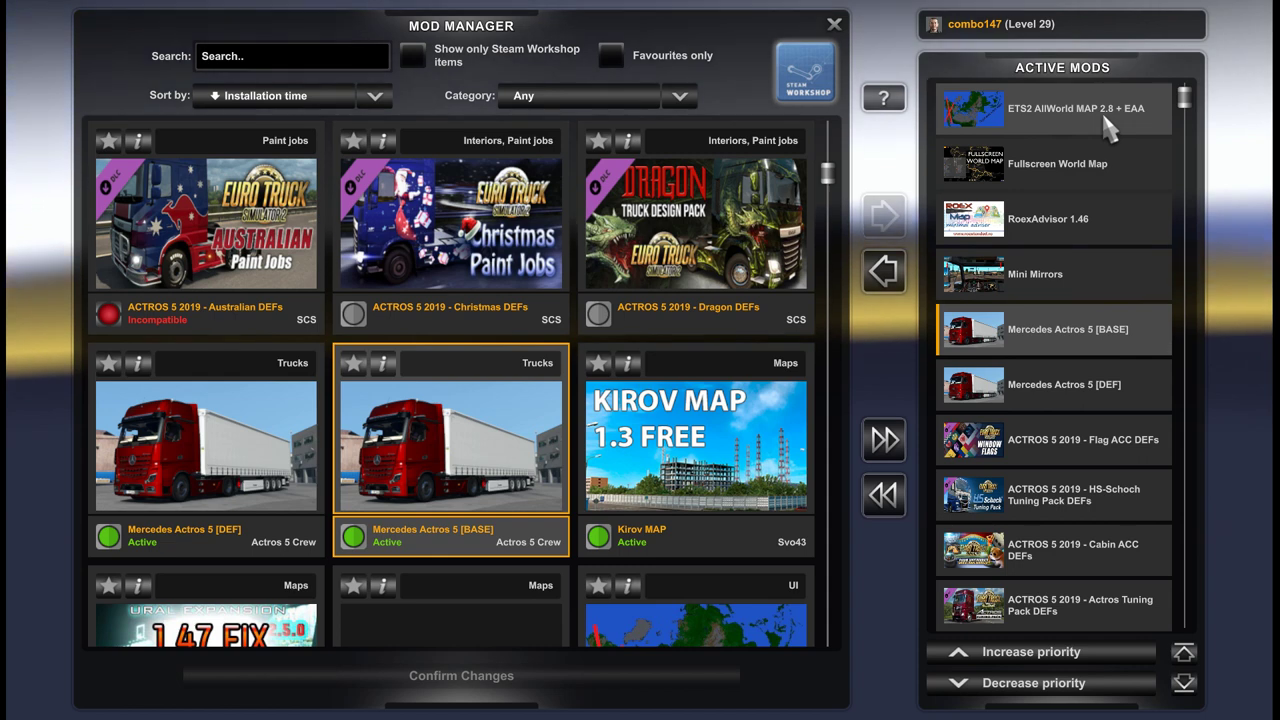
{"action": "left_click", "coordinate": [1110, 127]}
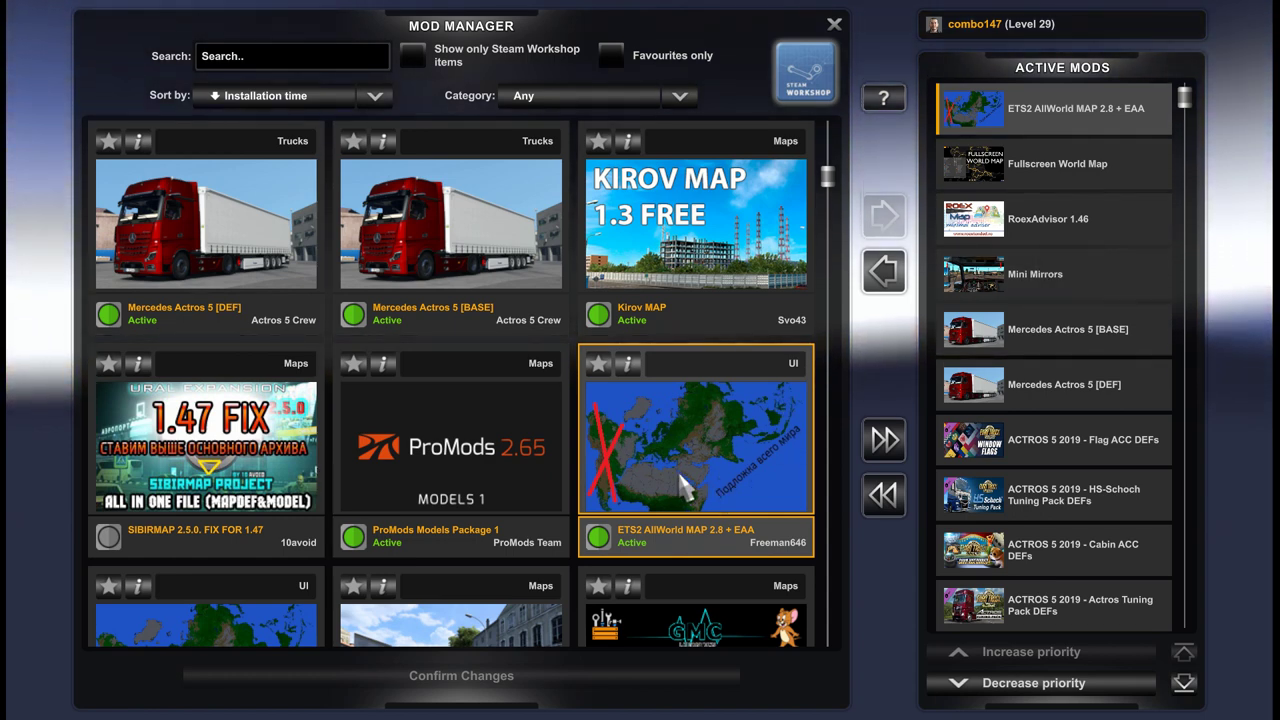
{"action": "scroll", "coordinate": [650, 440], "scroll_direction": "down", "scroll_amount": 2}
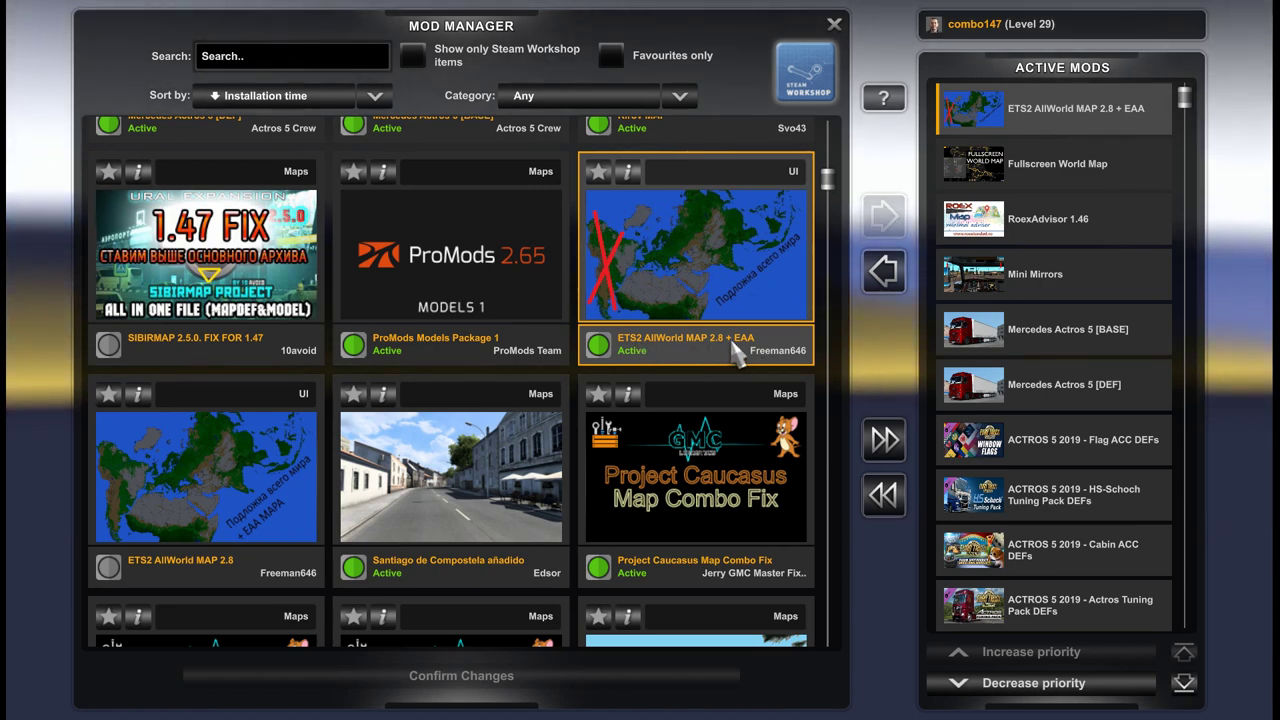
{"action": "left_click", "coordinate": [624, 171]}
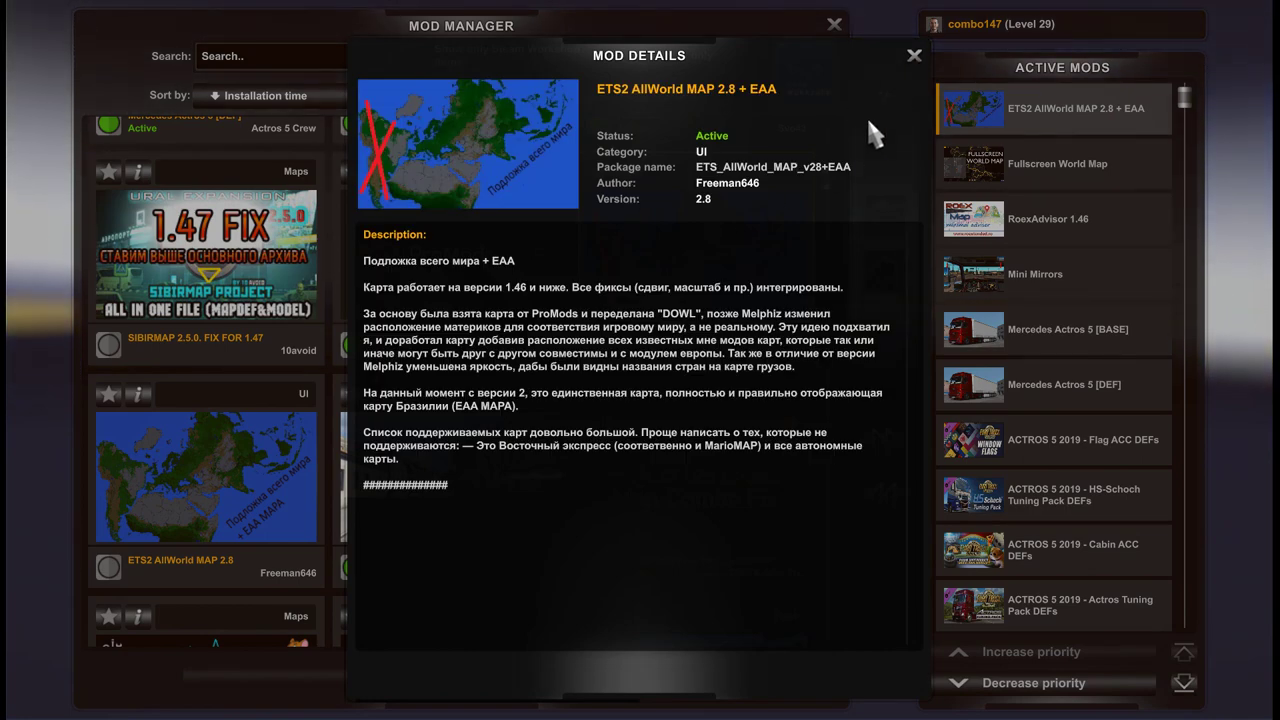
{"action": "left_click", "coordinate": [913, 57]}
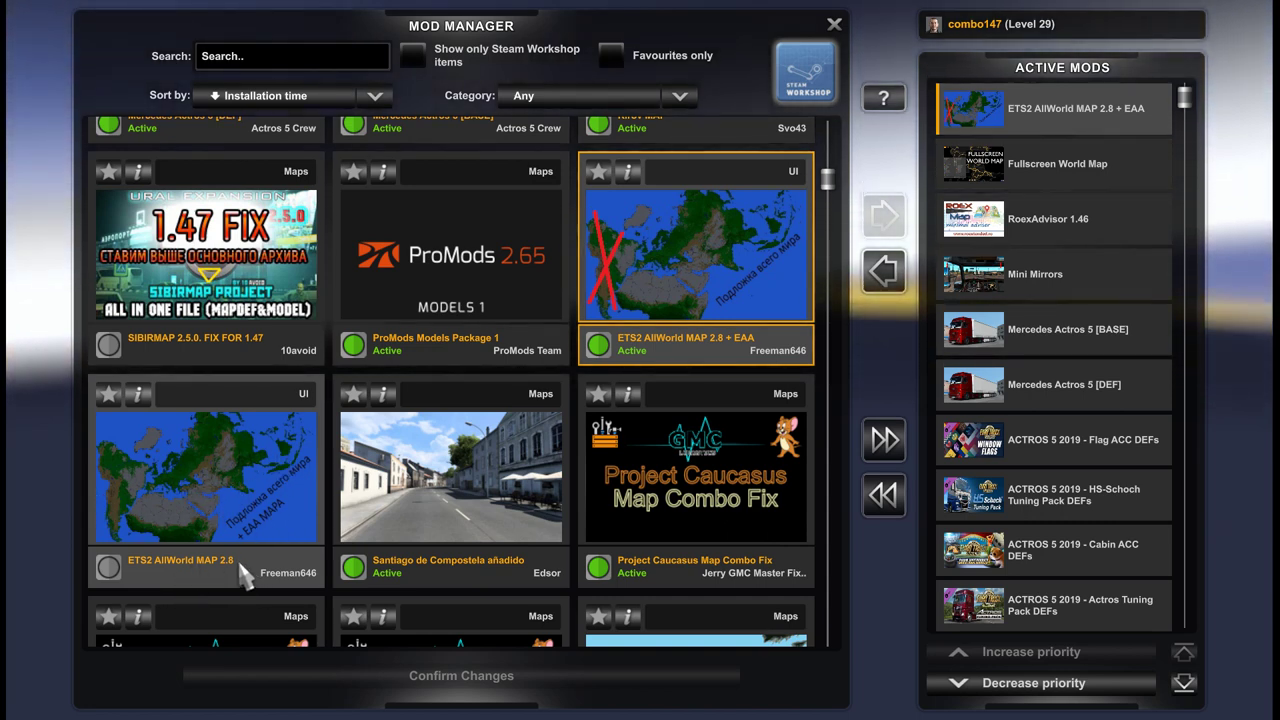
{"action": "scroll", "coordinate": [713, 400], "scroll_direction": "up", "scroll_amount": 2}
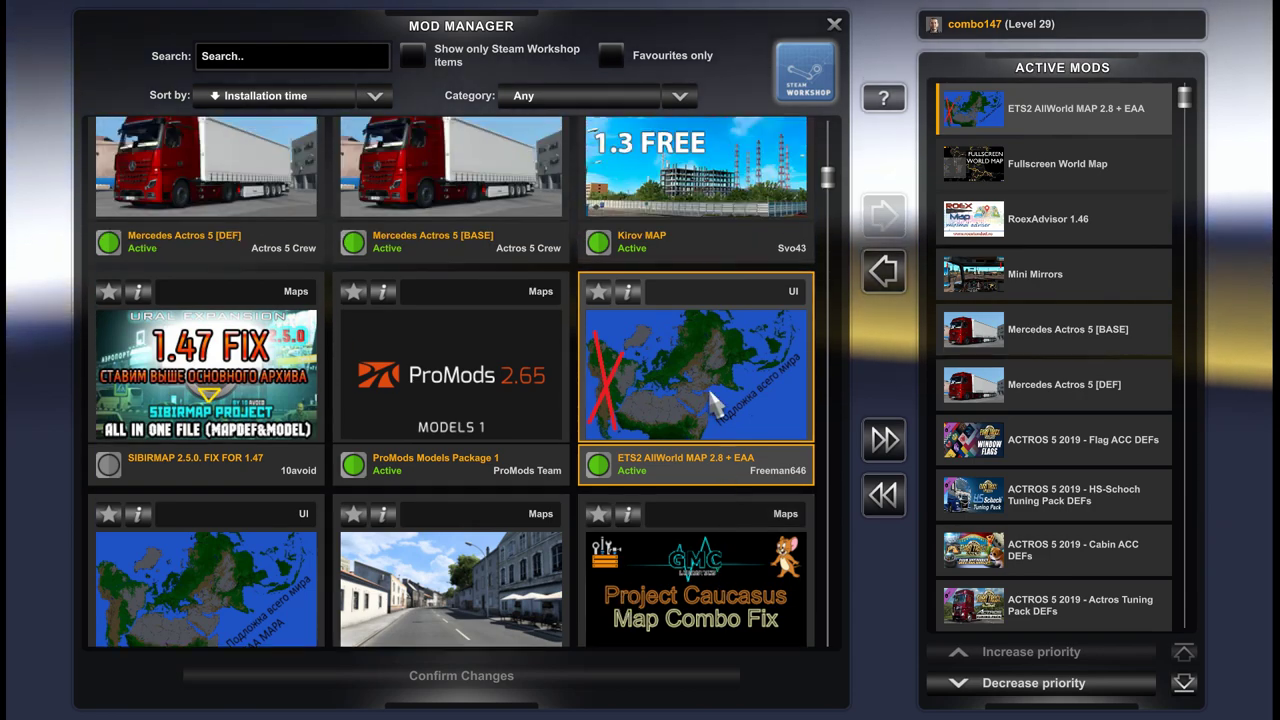
{"action": "scroll", "coordinate": [713, 410], "scroll_direction": "up", "scroll_amount": 2}
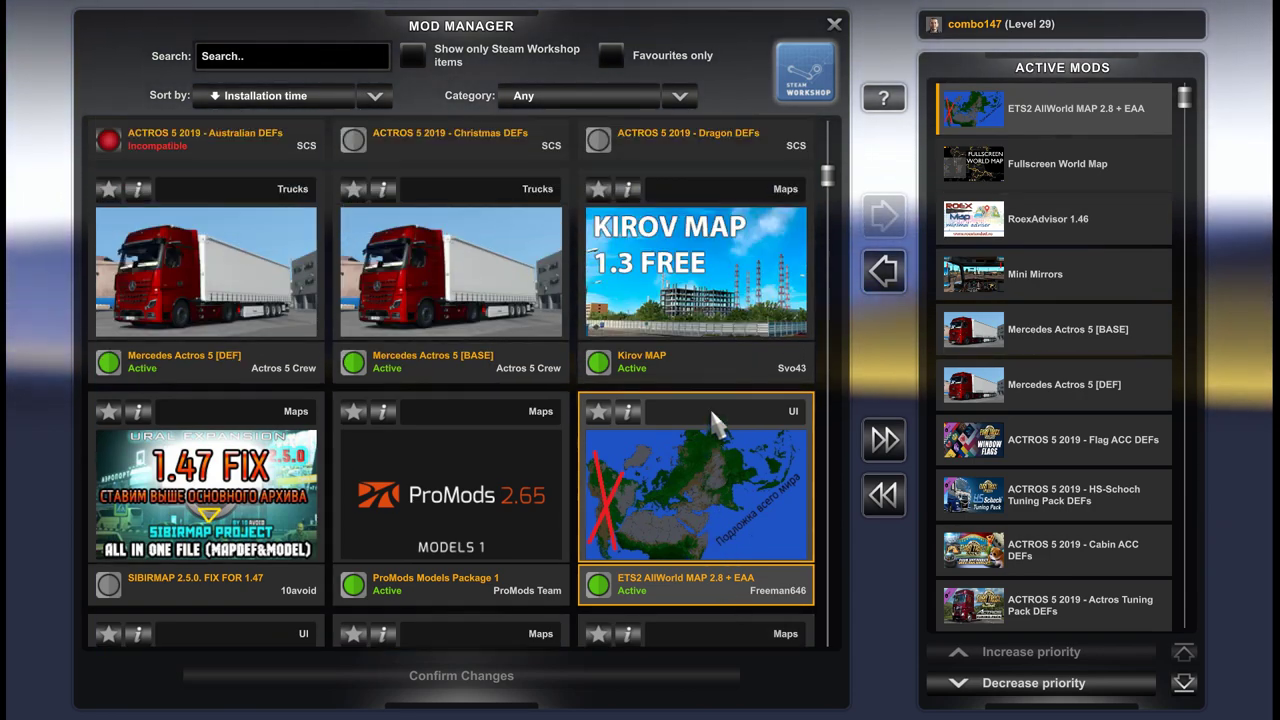
{"action": "scroll", "coordinate": [710, 406], "scroll_direction": "up", "scroll_amount": 5}
{"action": "scroll", "coordinate": [712, 415], "scroll_direction": "up", "scroll_amount": 5}
{"action": "scroll", "coordinate": [713, 420], "scroll_direction": "up", "scroll_amount": 5}
{"action": "scroll", "coordinate": [713, 420], "scroll_direction": "up", "scroll_amount": 5}
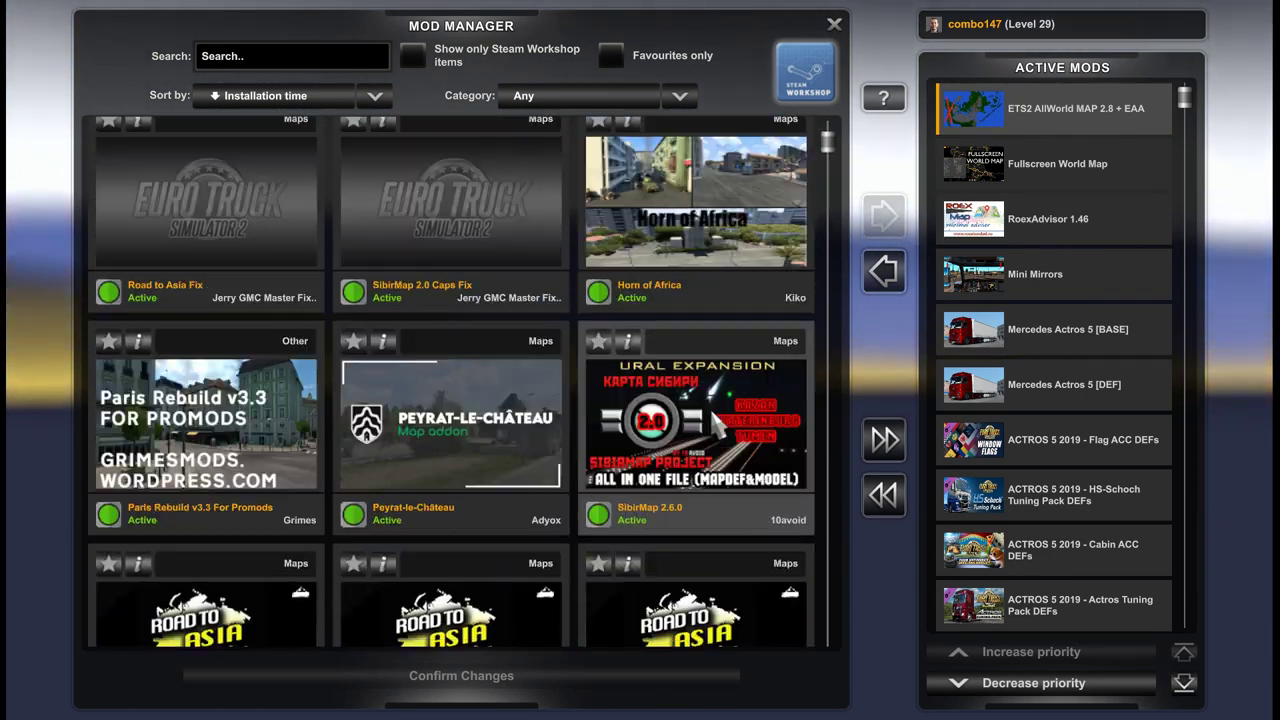
{"action": "scroll", "coordinate": [712, 422], "scroll_direction": "up", "scroll_amount": 5}
{"action": "scroll", "coordinate": [713, 420], "scroll_direction": "down", "scroll_amount": 5}
{"action": "scroll", "coordinate": [713, 420], "scroll_direction": "down", "scroll_amount": 10}
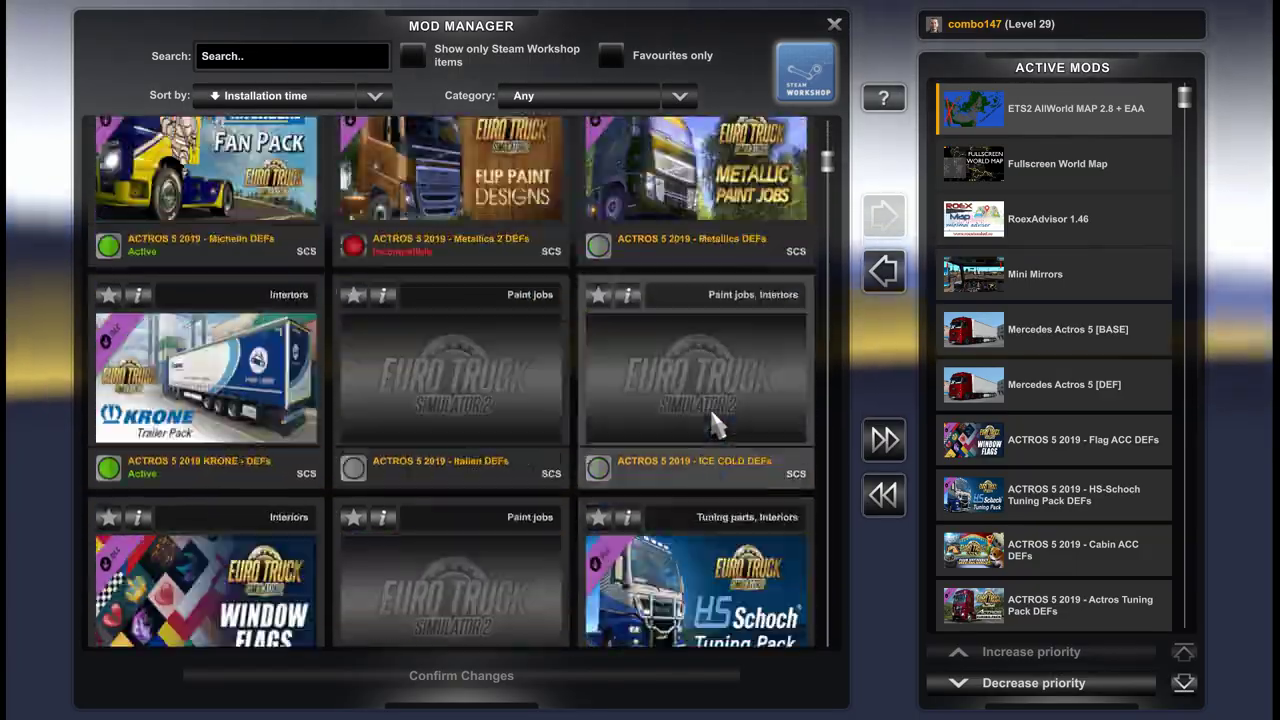
{"action": "scroll", "coordinate": [713, 425], "scroll_direction": "down", "scroll_amount": 5}
{"action": "scroll", "coordinate": [713, 425], "scroll_direction": "down", "scroll_amount": 5}
{"action": "scroll", "coordinate": [713, 425], "scroll_direction": "down", "scroll_amount": 5}
{"action": "scroll", "coordinate": [713, 425], "scroll_direction": "down", "scroll_amount": 5}
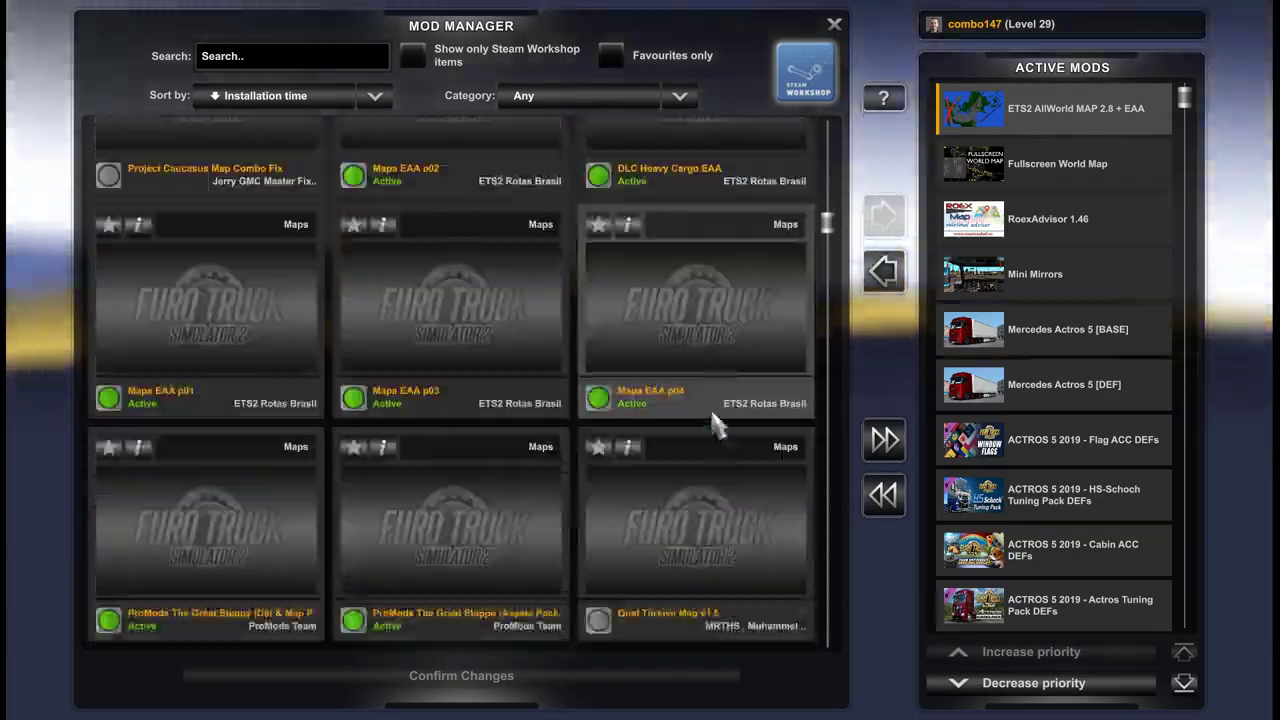
{"action": "scroll", "coordinate": [713, 425], "scroll_direction": "down", "scroll_amount": 5}
{"action": "scroll", "coordinate": [713, 425], "scroll_direction": "down", "scroll_amount": 5}
{"action": "scroll", "coordinate": [713, 425], "scroll_direction": "down", "scroll_amount": 5}
{"action": "scroll", "coordinate": [713, 425], "scroll_direction": "down", "scroll_amount": 5}
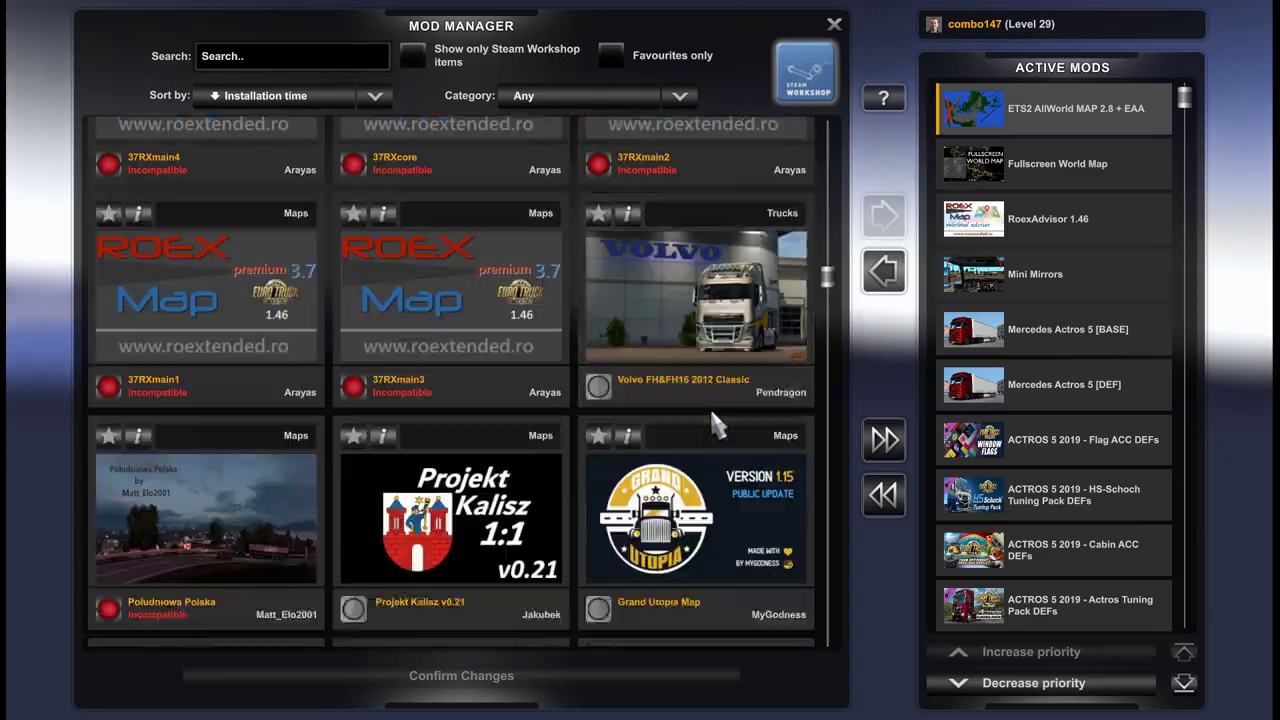
{"action": "scroll", "coordinate": [712, 414], "scroll_direction": "down", "scroll_amount": 5}
{"action": "scroll", "coordinate": [712, 414], "scroll_direction": "down", "scroll_amount": 5}
{"action": "scroll", "coordinate": [712, 414], "scroll_direction": "down", "scroll_amount": 5}
{"action": "scroll", "coordinate": [713, 418], "scroll_direction": "down", "scroll_amount": 5}
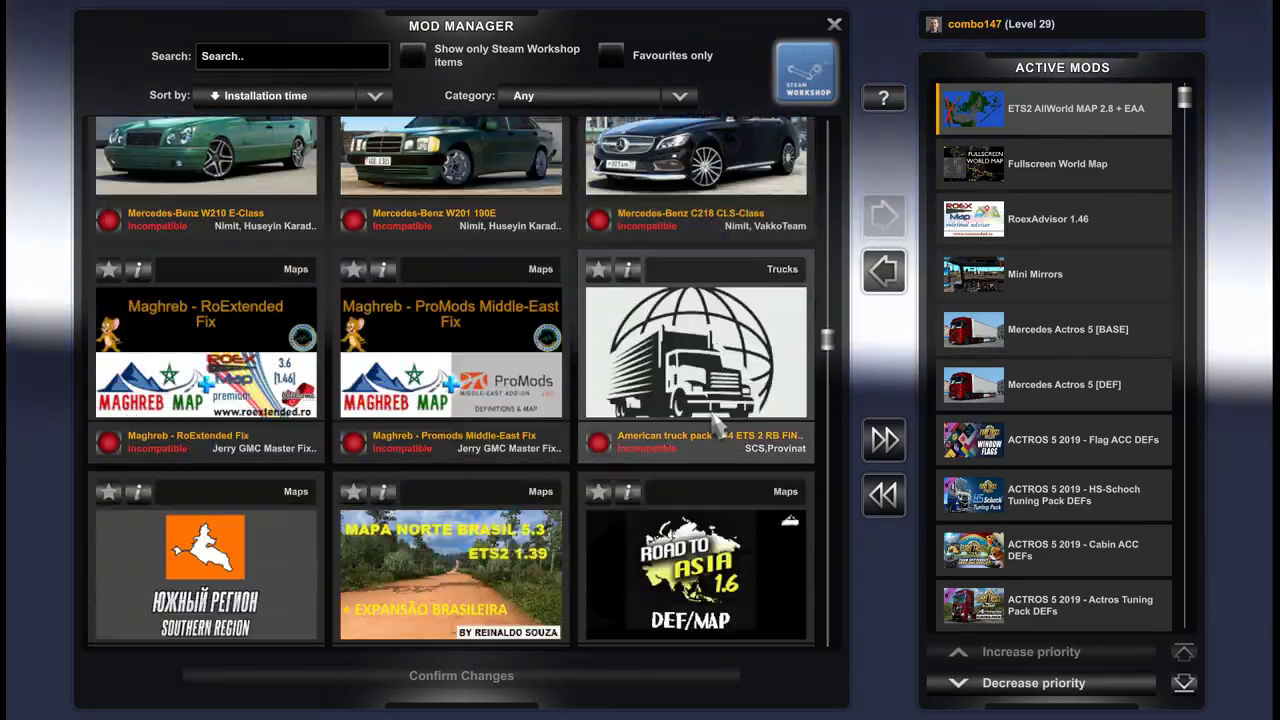
{"action": "scroll", "coordinate": [713, 425], "scroll_direction": "down", "scroll_amount": 5}
{"action": "scroll", "coordinate": [713, 425], "scroll_direction": "down", "scroll_amount": 5}
{"action": "scroll", "coordinate": [713, 425], "scroll_direction": "down", "scroll_amount": 5}
{"action": "scroll", "coordinate": [713, 425], "scroll_direction": "down", "scroll_amount": 5}
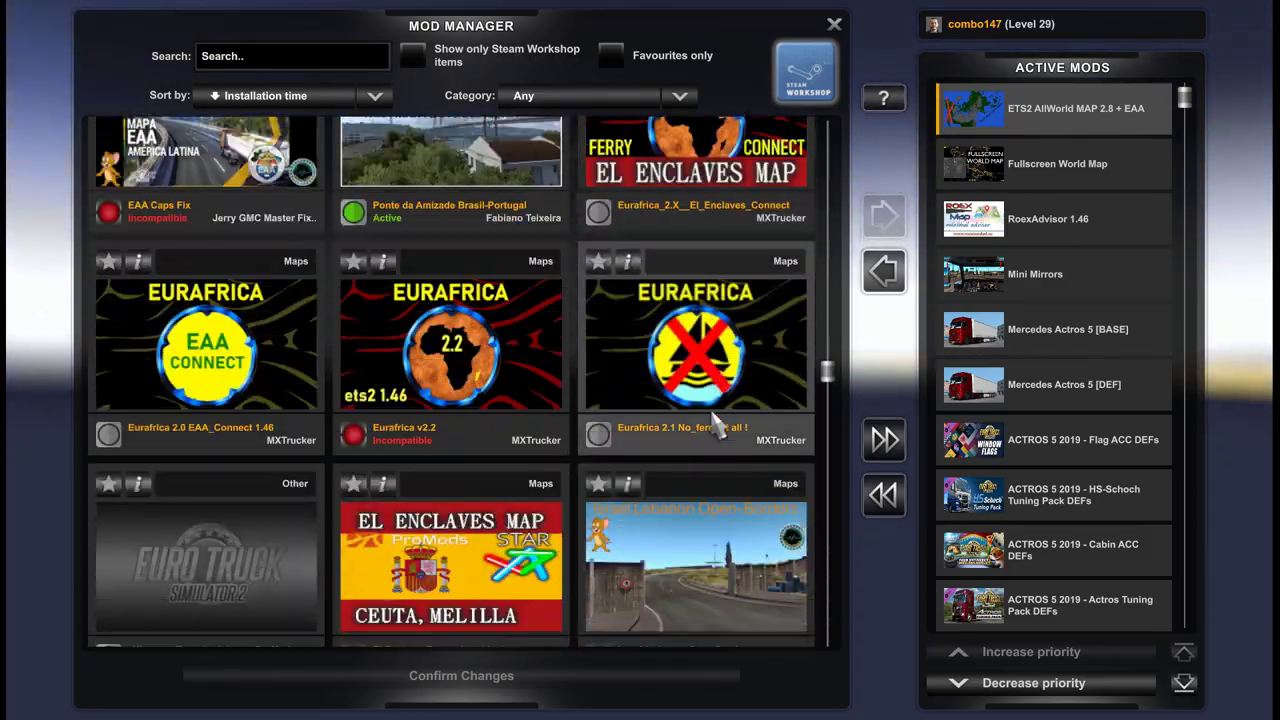
{"action": "scroll", "coordinate": [713, 425], "scroll_direction": "down", "scroll_amount": 5}
{"action": "scroll", "coordinate": [713, 425], "scroll_direction": "down", "scroll_amount": 5}
{"action": "scroll", "coordinate": [713, 425], "scroll_direction": "down", "scroll_amount": 5}
{"action": "scroll", "coordinate": [714, 424], "scroll_direction": "down", "scroll_amount": 5}
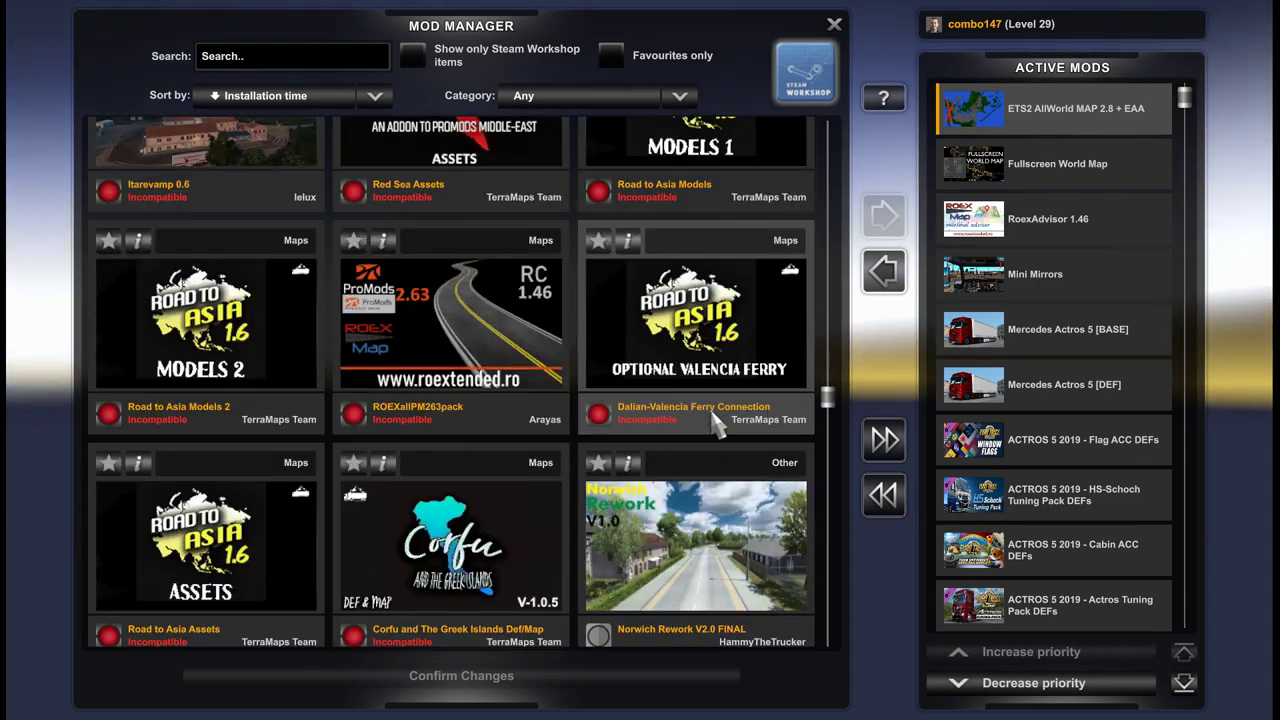
{"action": "scroll", "coordinate": [714, 424], "scroll_direction": "down", "scroll_amount": 5}
{"action": "scroll", "coordinate": [714, 424], "scroll_direction": "down", "scroll_amount": 5}
{"action": "scroll", "coordinate": [714, 424], "scroll_direction": "down", "scroll_amount": 5}
{"action": "scroll", "coordinate": [714, 424], "scroll_direction": "down", "scroll_amount": 5}
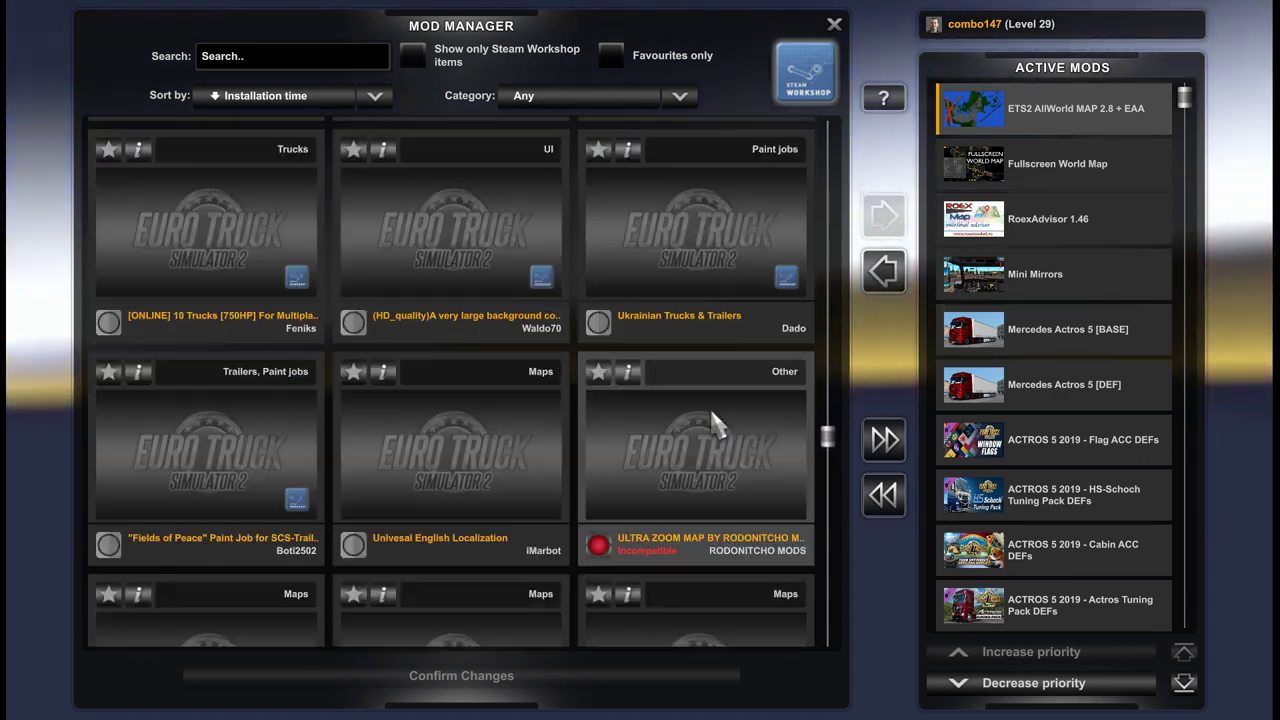
{"action": "scroll", "coordinate": [713, 425], "scroll_direction": "down", "scroll_amount": 5}
{"action": "scroll", "coordinate": [713, 425], "scroll_direction": "down", "scroll_amount": 5}
{"action": "scroll", "coordinate": [713, 425], "scroll_direction": "down", "scroll_amount": 5}
{"action": "scroll", "coordinate": [713, 425], "scroll_direction": "down", "scroll_amount": 5}
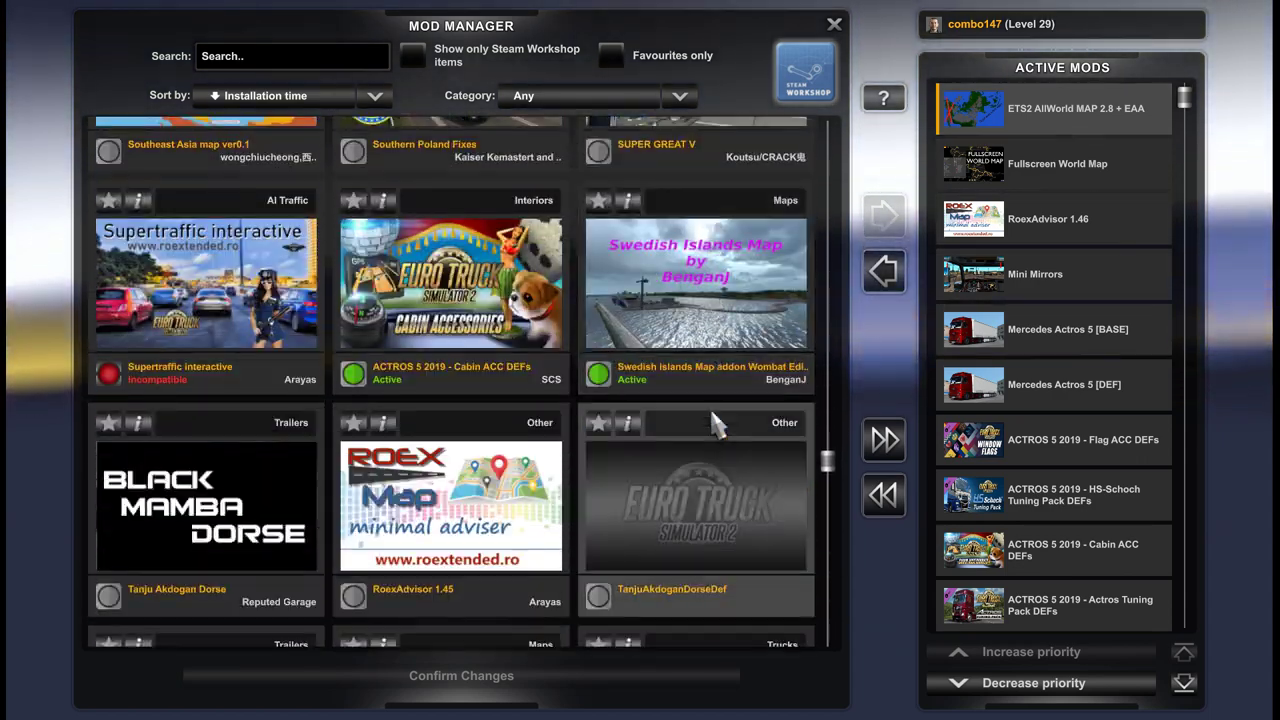
{"action": "scroll", "coordinate": [713, 425], "scroll_direction": "down", "scroll_amount": 5}
{"action": "scroll", "coordinate": [713, 425], "scroll_direction": "down", "scroll_amount": 5}
{"action": "scroll", "coordinate": [713, 425], "scroll_direction": "down", "scroll_amount": 5}
{"action": "scroll", "coordinate": [713, 425], "scroll_direction": "down", "scroll_amount": 5}
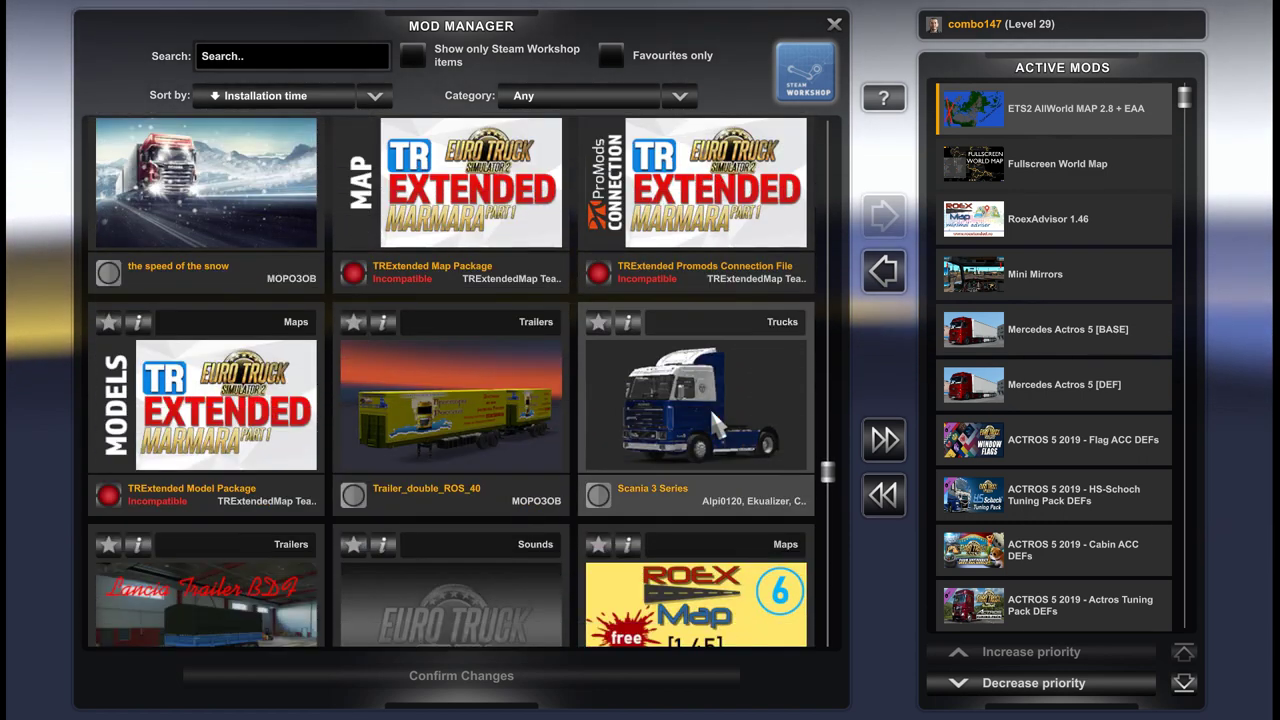
{"action": "scroll", "coordinate": [712, 414], "scroll_direction": "down", "scroll_amount": 3}
{"action": "scroll", "coordinate": [712, 414], "scroll_direction": "down", "scroll_amount": 3}
{"action": "scroll", "coordinate": [712, 414], "scroll_direction": "down", "scroll_amount": 2}
{"action": "scroll", "coordinate": [712, 414], "scroll_direction": "down", "scroll_amount": 2}
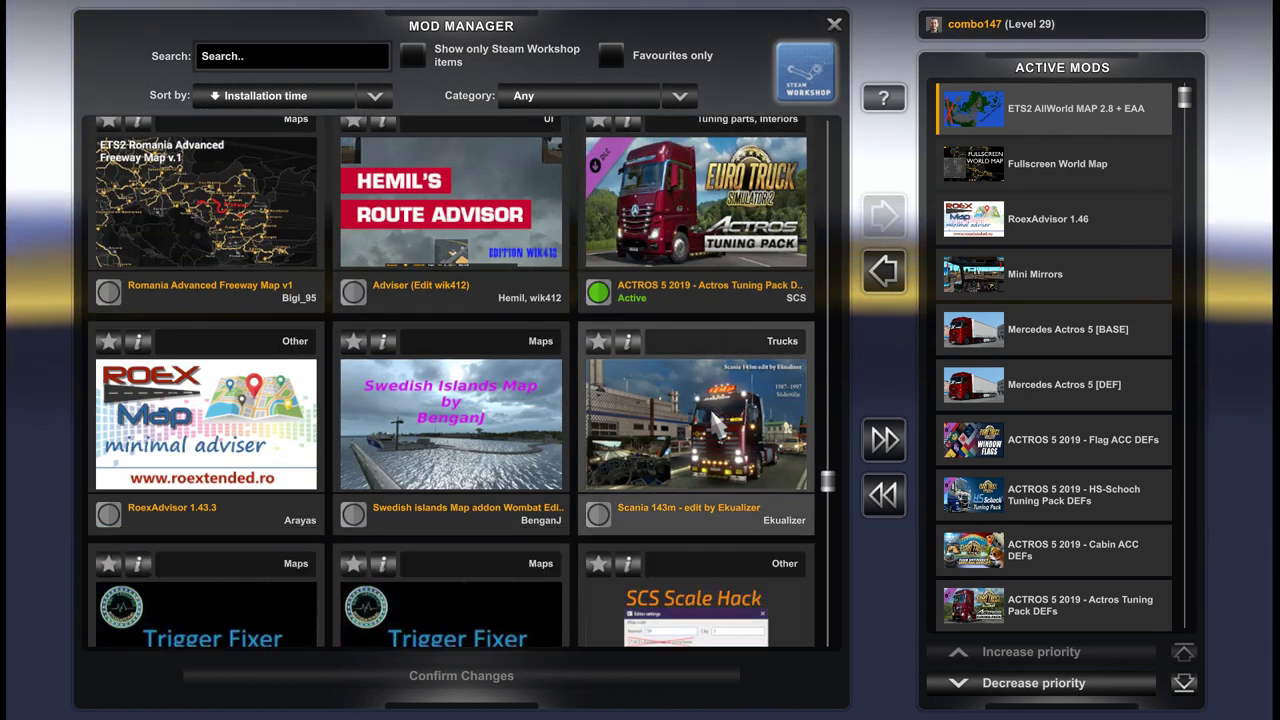
{"action": "scroll", "coordinate": [713, 420], "scroll_direction": "down", "scroll_amount": 5}
{"action": "scroll", "coordinate": [713, 420], "scroll_direction": "down", "scroll_amount": 3}
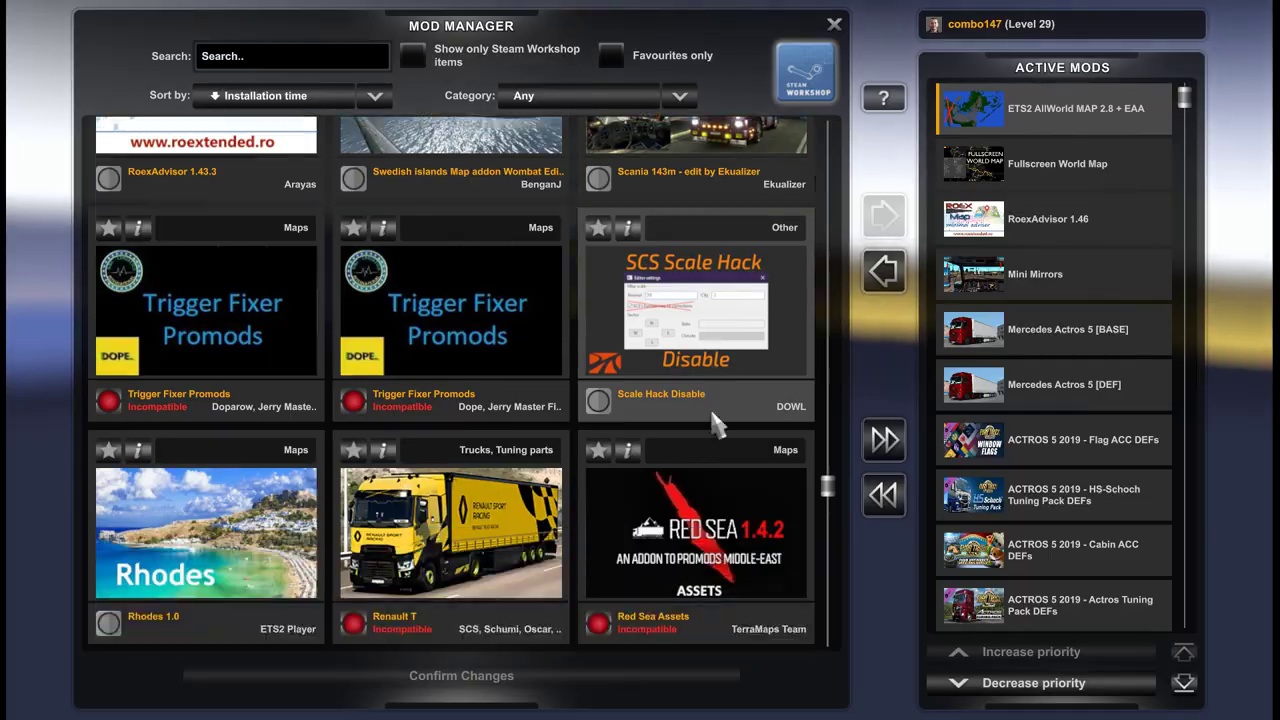
{"action": "scroll", "coordinate": [713, 420], "scroll_direction": "down", "scroll_amount": 1}
{"action": "scroll", "coordinate": [713, 420], "scroll_direction": "up", "scroll_amount": 12}
{"action": "scroll", "coordinate": [715, 421], "scroll_direction": "up", "scroll_amount": 3}
{"action": "scroll", "coordinate": [715, 421], "scroll_direction": "up", "scroll_amount": 3}
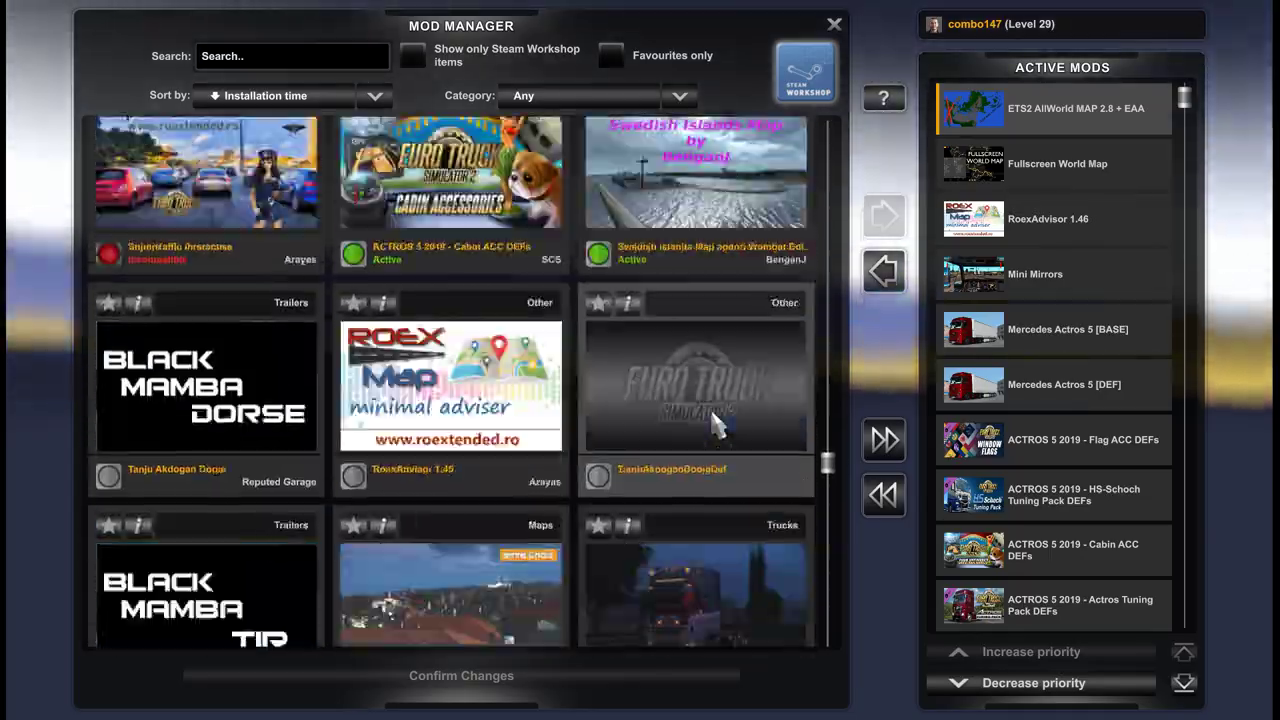
{"action": "scroll", "coordinate": [715, 421], "scroll_direction": "up", "scroll_amount": 3}
{"action": "scroll", "coordinate": [713, 420], "scroll_direction": "up", "scroll_amount": 3}
{"action": "scroll", "coordinate": [713, 422], "scroll_direction": "up", "scroll_amount": 3}
{"action": "scroll", "coordinate": [713, 422], "scroll_direction": "up", "scroll_amount": 3}
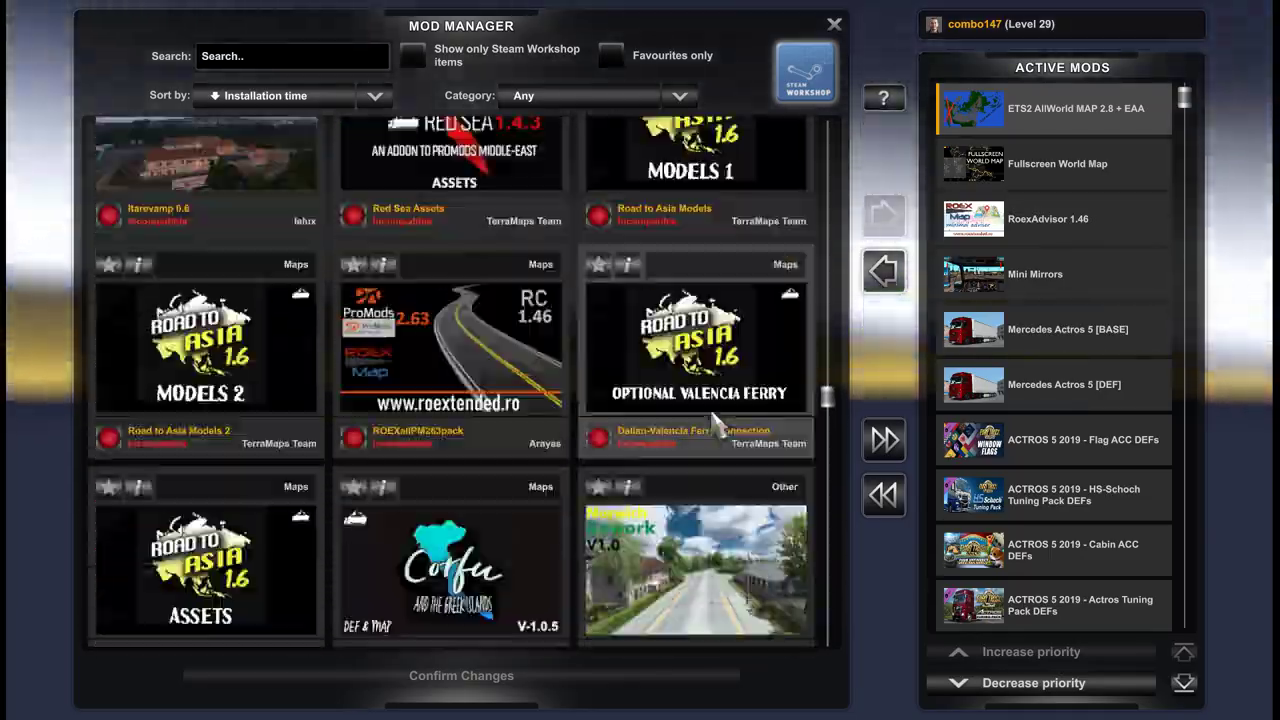
{"action": "scroll", "coordinate": [713, 422], "scroll_direction": "up", "scroll_amount": 3}
{"action": "scroll", "coordinate": [713, 422], "scroll_direction": "up", "scroll_amount": 3}
{"action": "scroll", "coordinate": [713, 422], "scroll_direction": "up", "scroll_amount": 3}
{"action": "scroll", "coordinate": [713, 422], "scroll_direction": "up", "scroll_amount": 3}
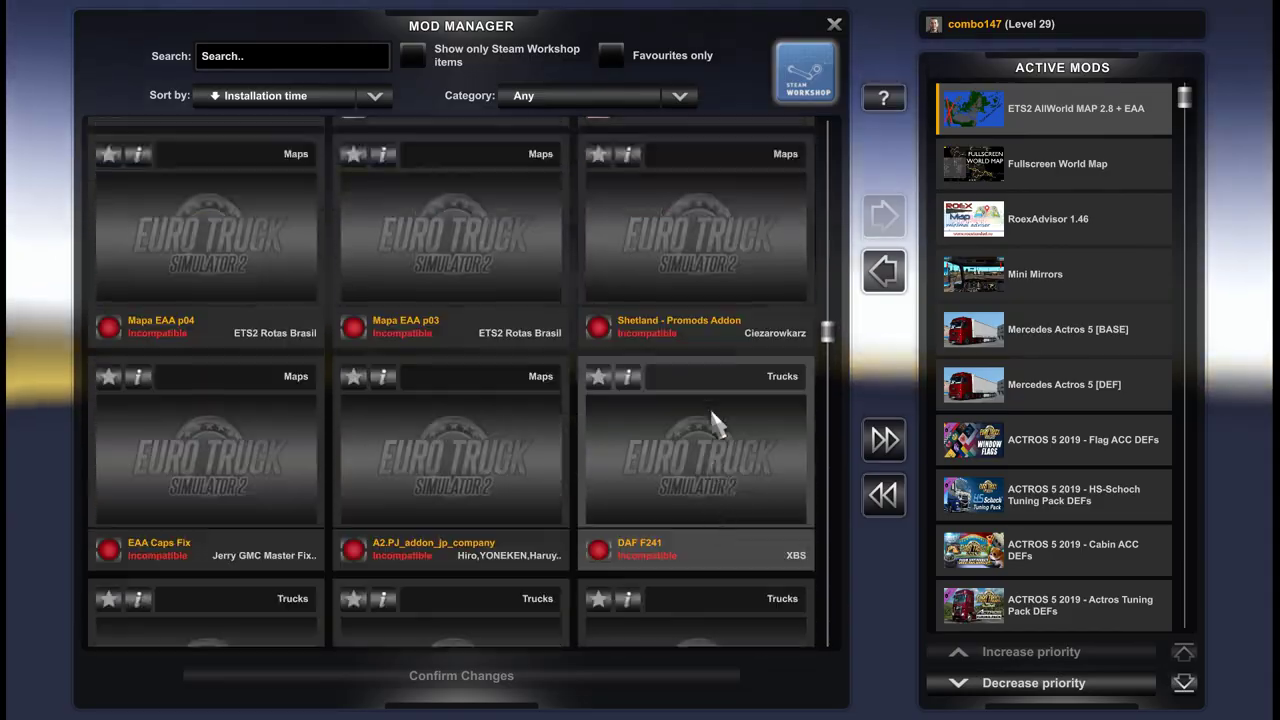
{"action": "scroll", "coordinate": [713, 422], "scroll_direction": "up", "scroll_amount": 3}
{"action": "scroll", "coordinate": [713, 422], "scroll_direction": "up", "scroll_amount": 3}
{"action": "scroll", "coordinate": [713, 422], "scroll_direction": "up", "scroll_amount": 3}
{"action": "scroll", "coordinate": [713, 422], "scroll_direction": "up", "scroll_amount": 3}
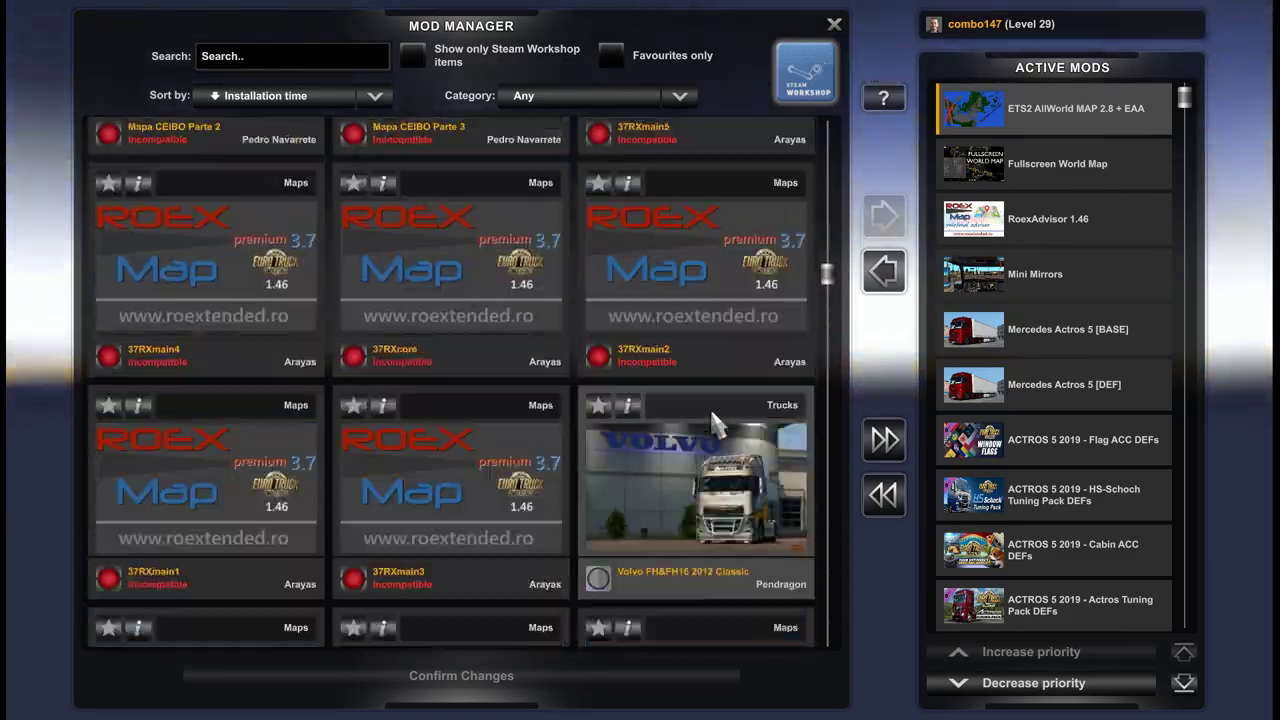
{"action": "scroll", "coordinate": [713, 422], "scroll_direction": "up", "scroll_amount": 3}
{"action": "scroll", "coordinate": [713, 422], "scroll_direction": "up", "scroll_amount": 3}
{"action": "scroll", "coordinate": [713, 422], "scroll_direction": "up", "scroll_amount": 3}
{"action": "scroll", "coordinate": [713, 422], "scroll_direction": "up", "scroll_amount": 3}
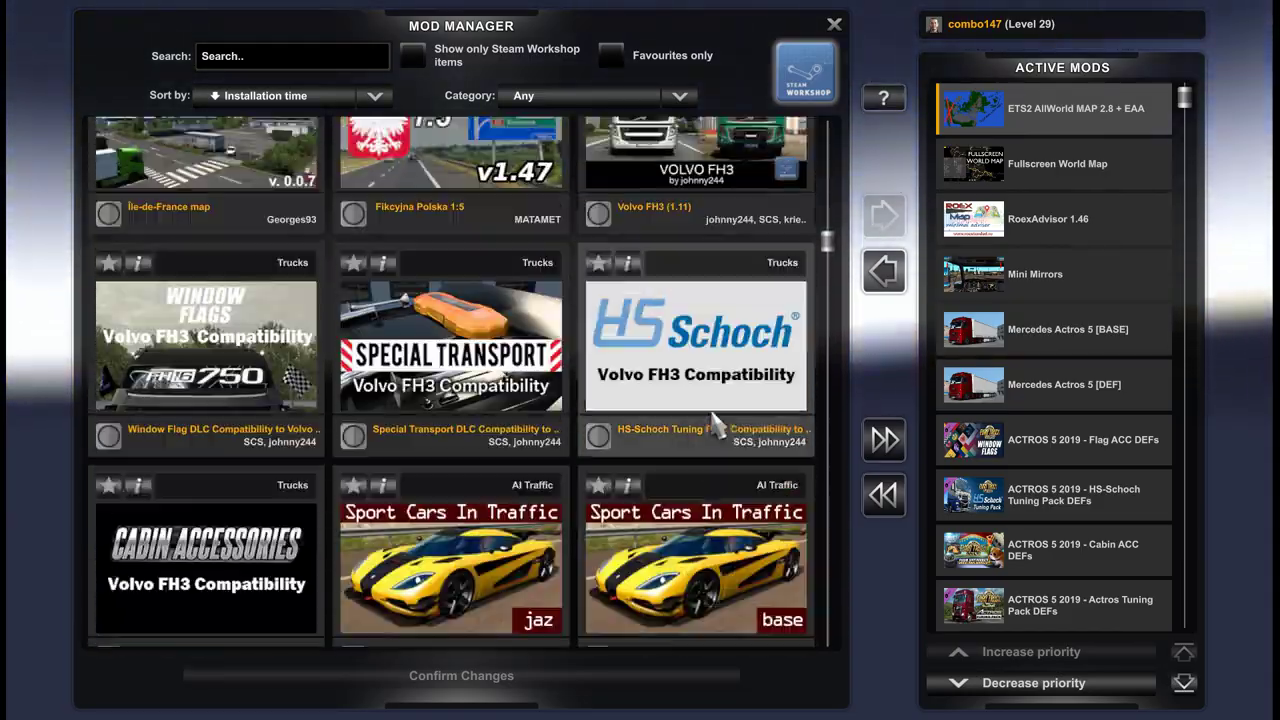
{"action": "scroll", "coordinate": [713, 422], "scroll_direction": "up", "scroll_amount": 3}
{"action": "scroll", "coordinate": [713, 422], "scroll_direction": "up", "scroll_amount": 2}
{"action": "scroll", "coordinate": [713, 422], "scroll_direction": "up", "scroll_amount": 2}
{"action": "scroll", "coordinate": [713, 422], "scroll_direction": "up", "scroll_amount": 3}
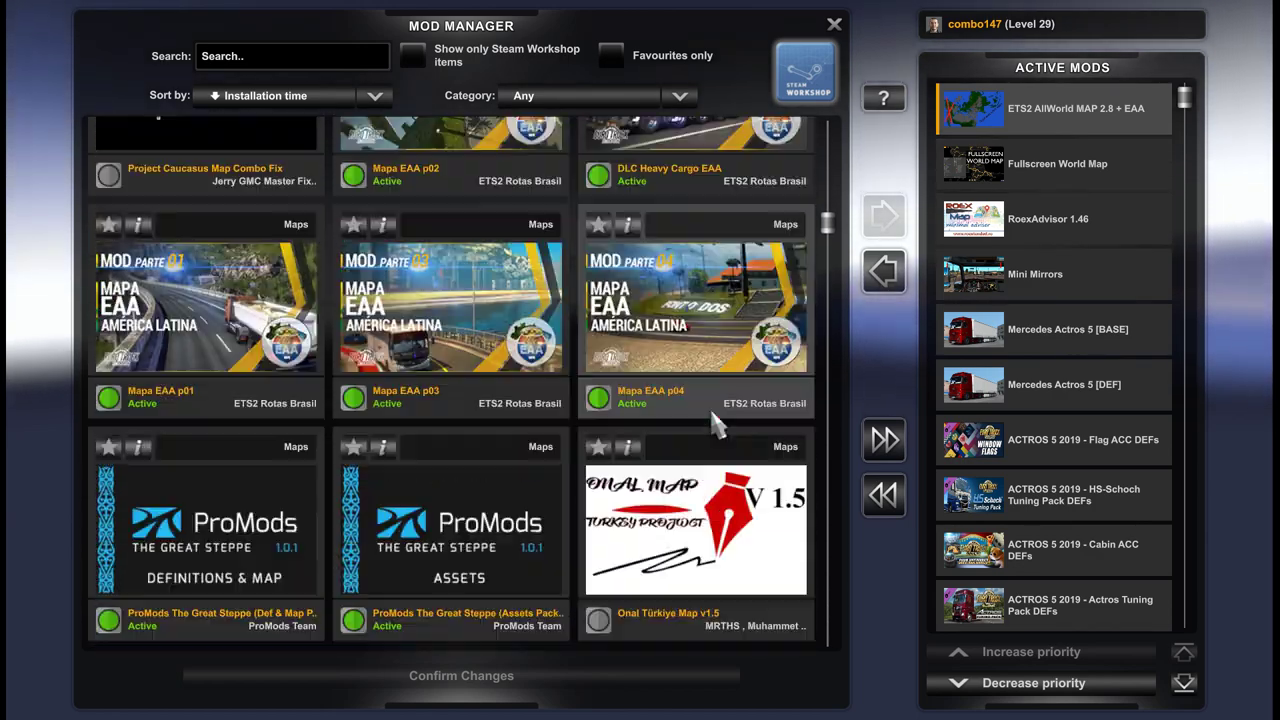
{"action": "scroll", "coordinate": [713, 422], "scroll_direction": "up", "scroll_amount": 3}
{"action": "scroll", "coordinate": [716, 425], "scroll_direction": "up", "scroll_amount": 3}
{"action": "scroll", "coordinate": [716, 425], "scroll_direction": "up", "scroll_amount": 3}
{"action": "scroll", "coordinate": [716, 425], "scroll_direction": "up", "scroll_amount": 3}
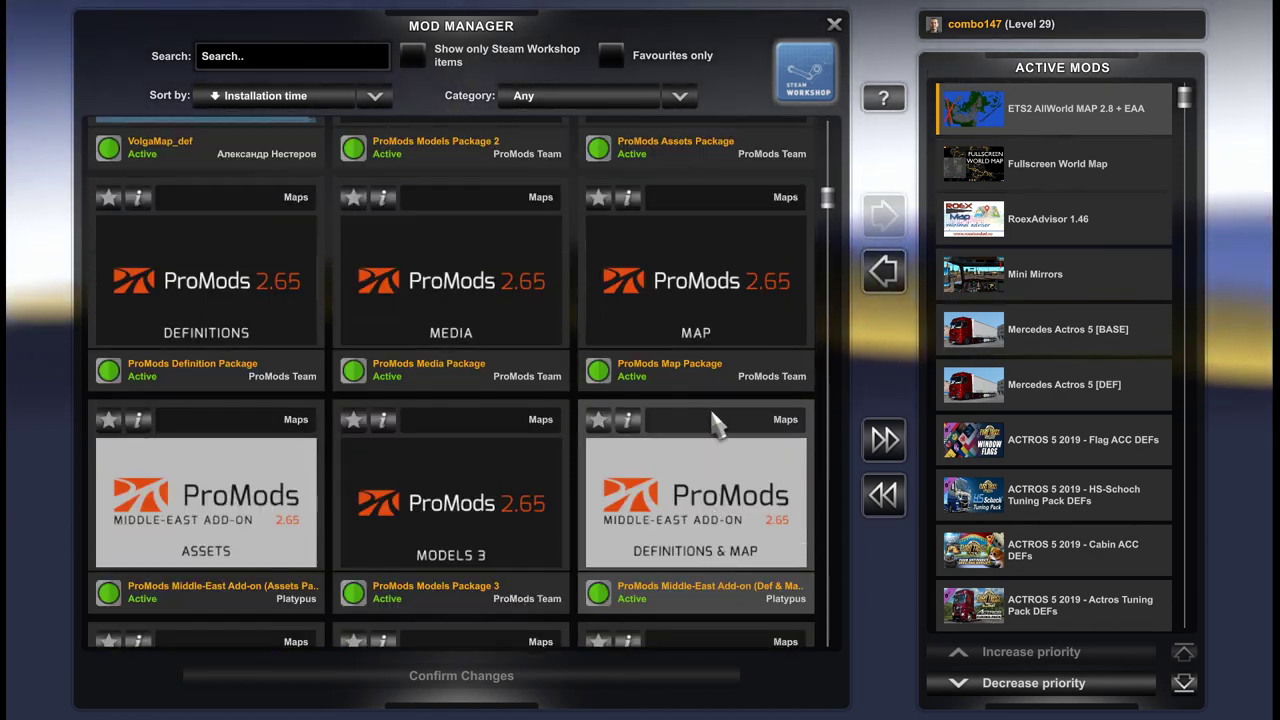
{"action": "scroll", "coordinate": [716, 425], "scroll_direction": "up", "scroll_amount": 3}
{"action": "scroll", "coordinate": [716, 425], "scroll_direction": "up", "scroll_amount": 3}
{"action": "scroll", "coordinate": [716, 425], "scroll_direction": "up", "scroll_amount": 3}
{"action": "scroll", "coordinate": [716, 425], "scroll_direction": "up", "scroll_amount": 3}
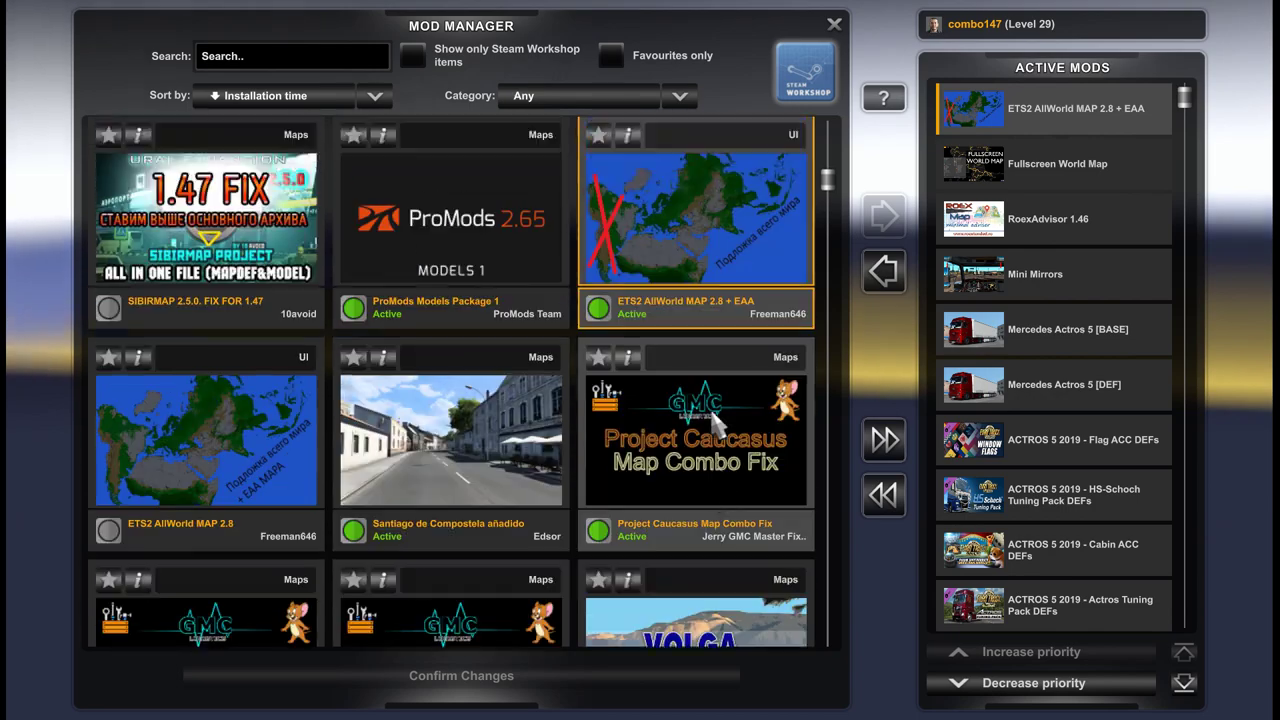
{"action": "scroll", "coordinate": [716, 425], "scroll_direction": "up", "scroll_amount": 3}
{"action": "scroll", "coordinate": [716, 425], "scroll_direction": "up", "scroll_amount": 3}
{"action": "scroll", "coordinate": [713, 425], "scroll_direction": "up", "scroll_amount": 3}
{"action": "scroll", "coordinate": [713, 425], "scroll_direction": "up", "scroll_amount": 3}
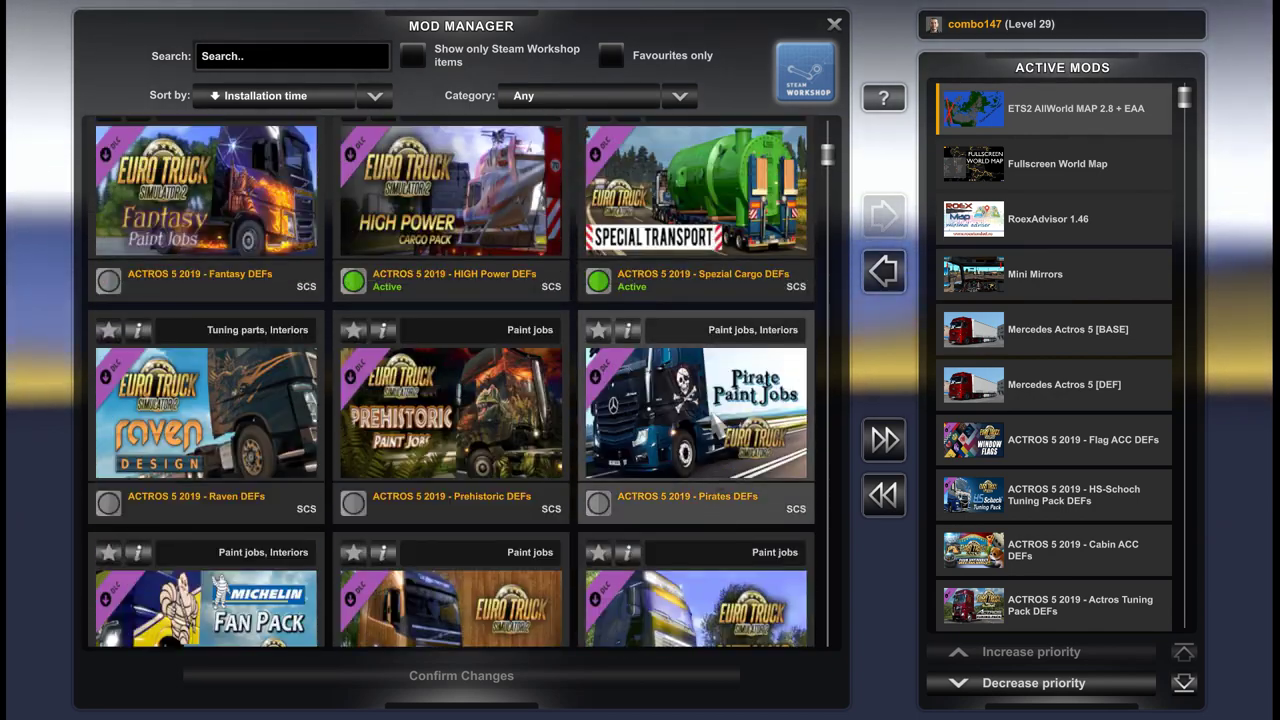
{"action": "scroll", "coordinate": [713, 425], "scroll_direction": "up", "scroll_amount": 3}
{"action": "scroll", "coordinate": [716, 425], "scroll_direction": "up", "scroll_amount": 3}
{"action": "scroll", "coordinate": [713, 416], "scroll_direction": "up", "scroll_amount": 3}
{"action": "scroll", "coordinate": [713, 416], "scroll_direction": "up", "scroll_amount": 3}
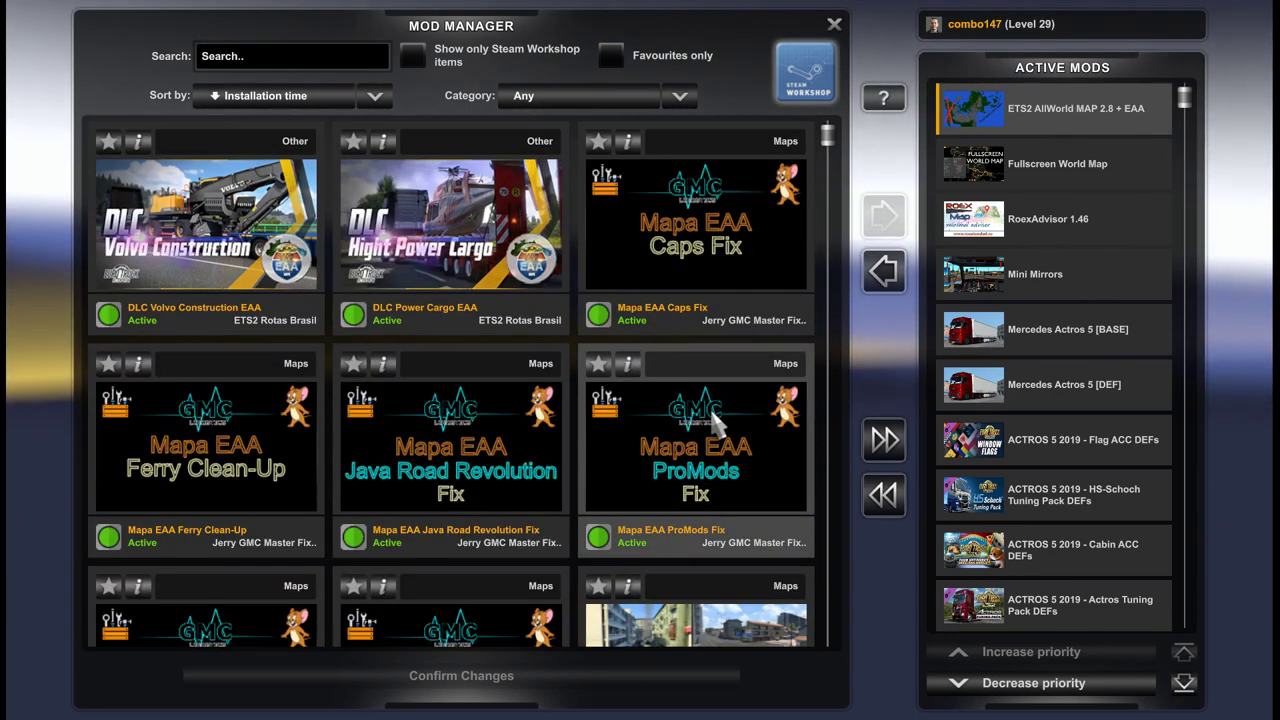